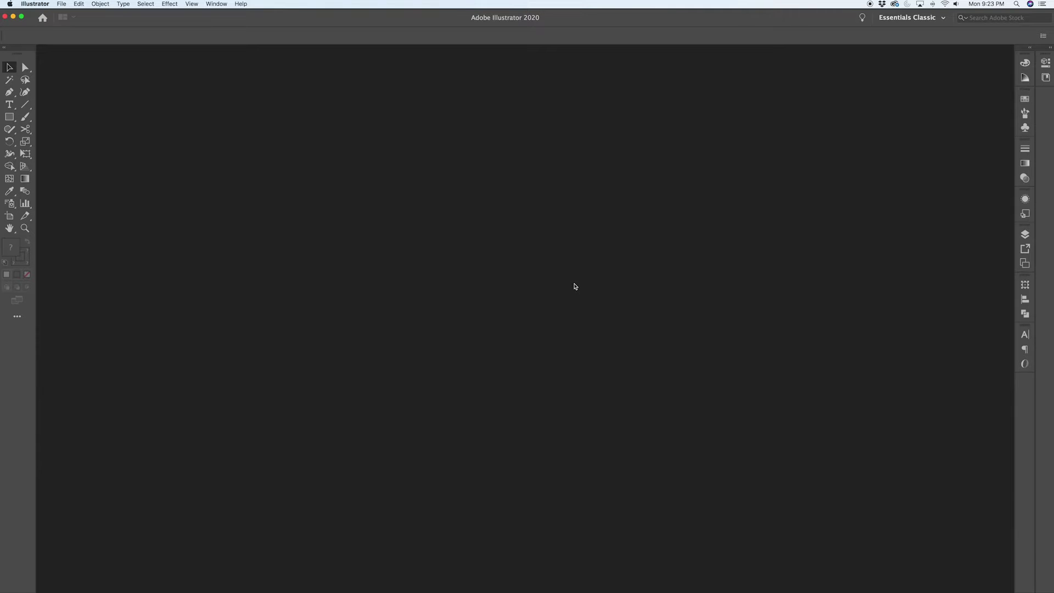
# - Create a new 20 × 20 in CMYK print document and rename its default layer as GUIDES
pyautogui.press('super+n')
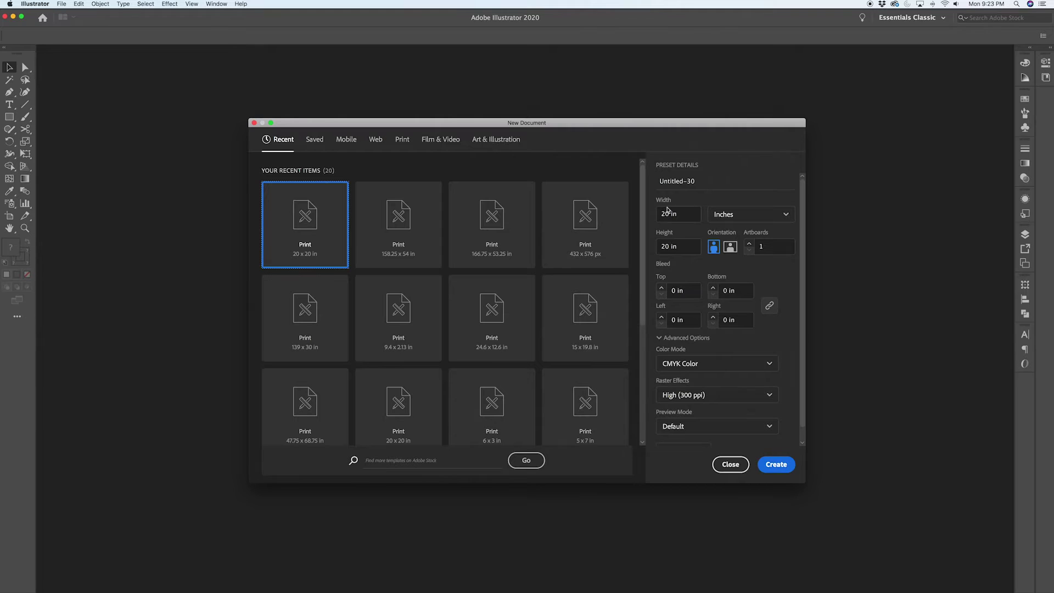
pyautogui.click(777, 466)
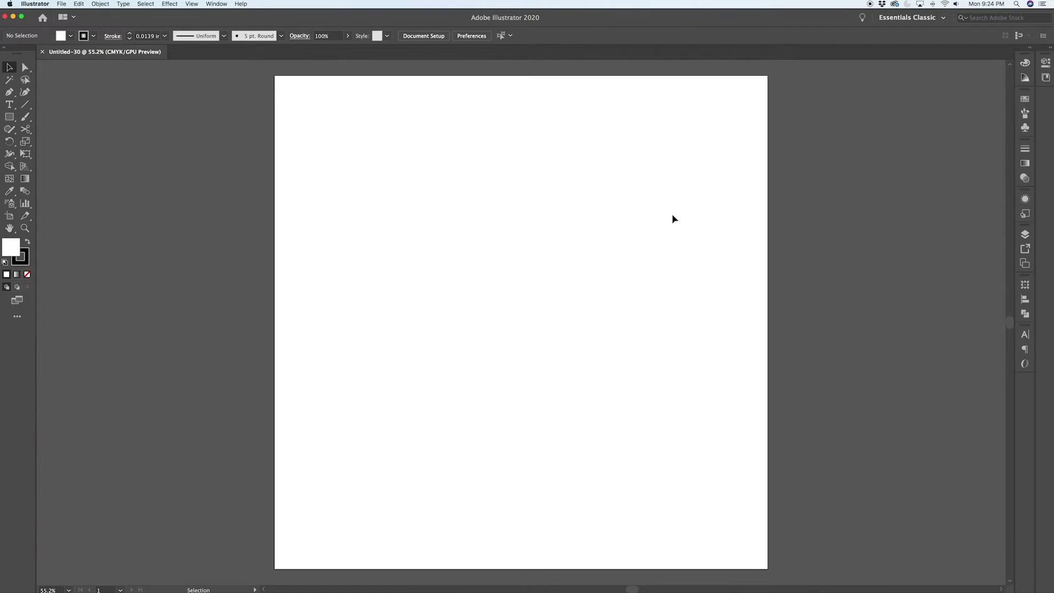
pyautogui.click(1025, 235)
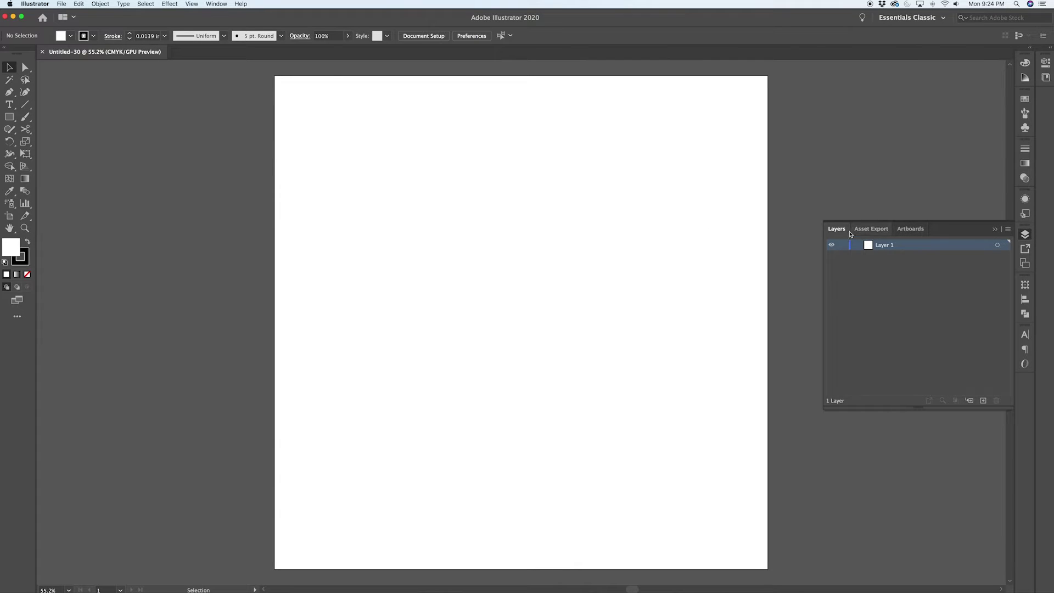
pyautogui.doubleClick(885, 244)
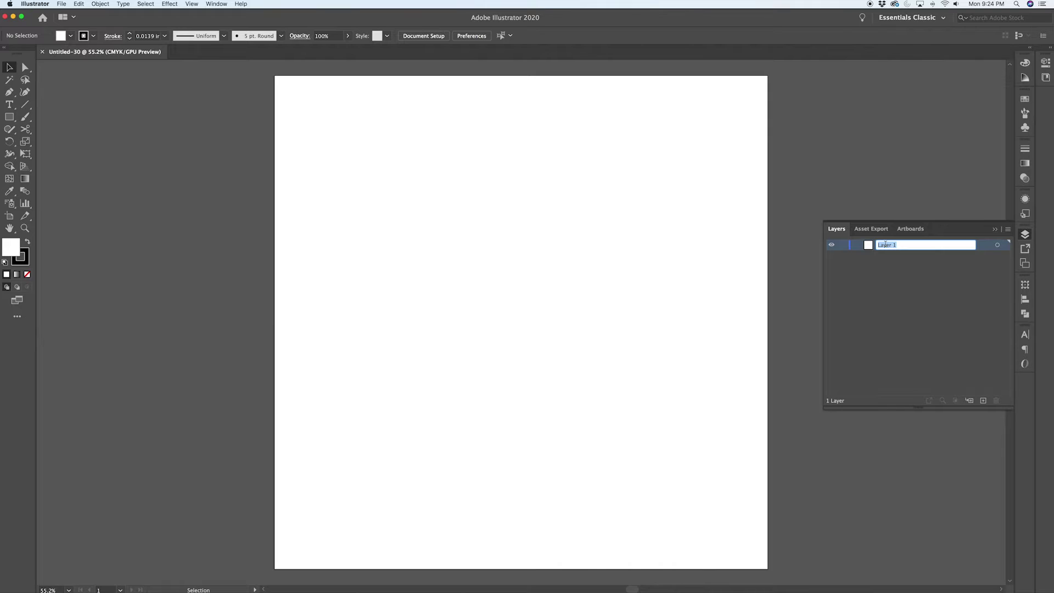
pyautogui.write('GUIDES')
pyautogui.press('Return')
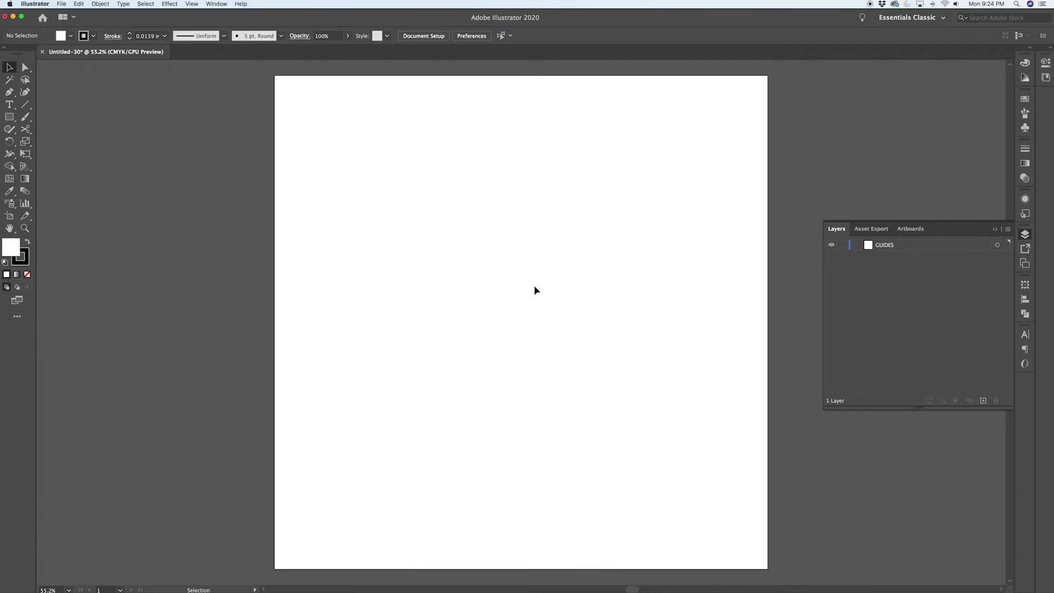
# - Create a 20 × 20 in rectangle and center it on the artboard at X 10 in, Y 10 in
pyautogui.press('m')
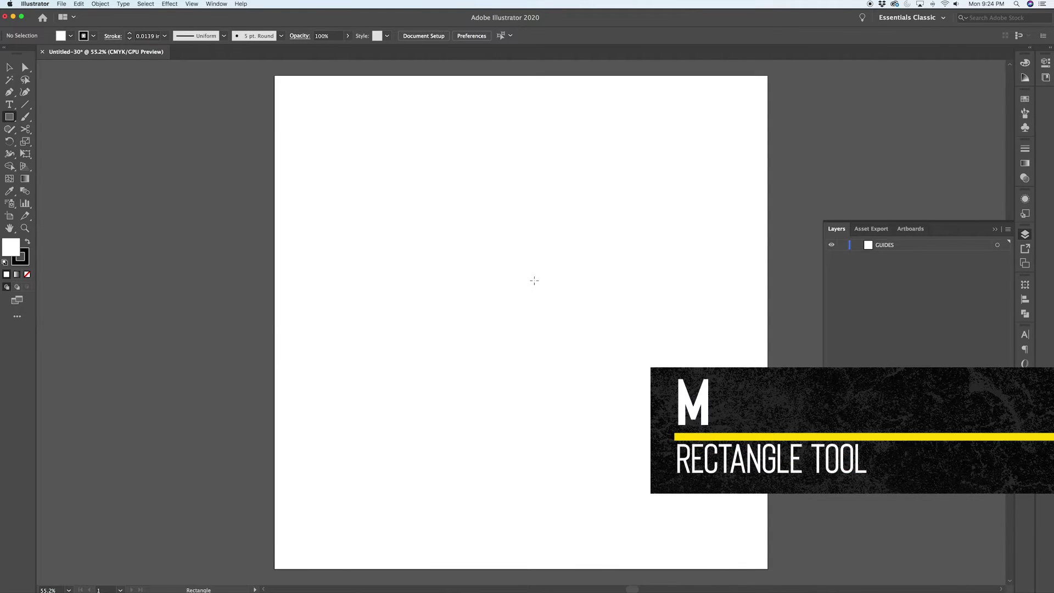
pyautogui.click(408, 193)
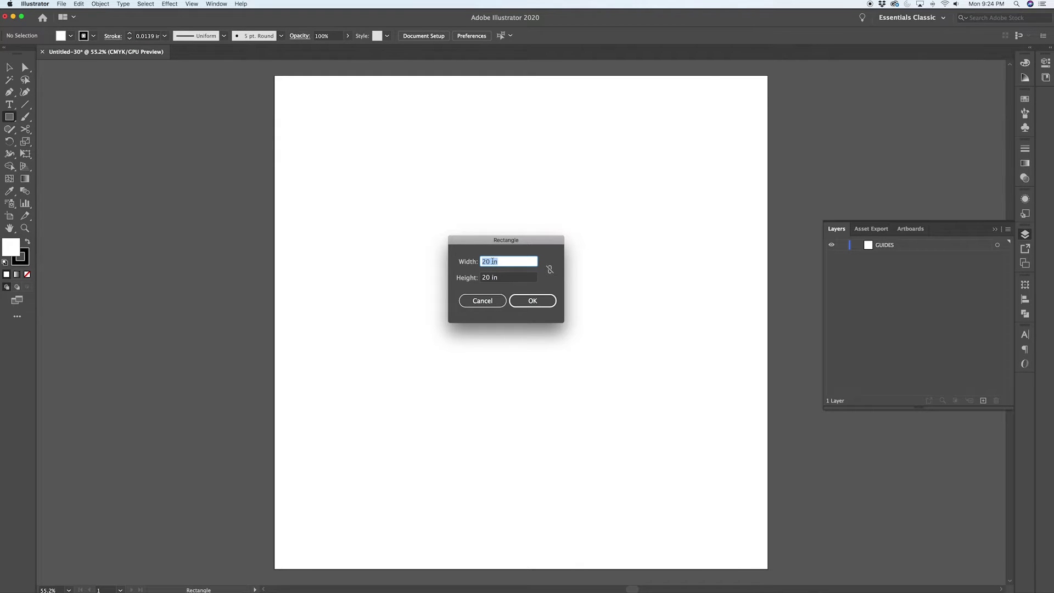
pyautogui.click(534, 302)
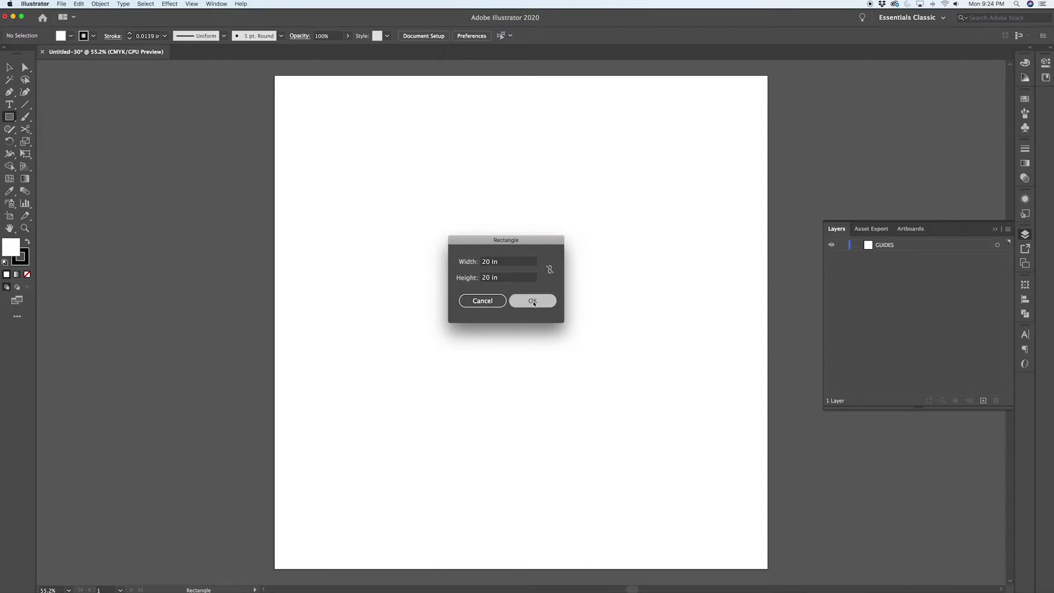
pyautogui.click(763, 36)
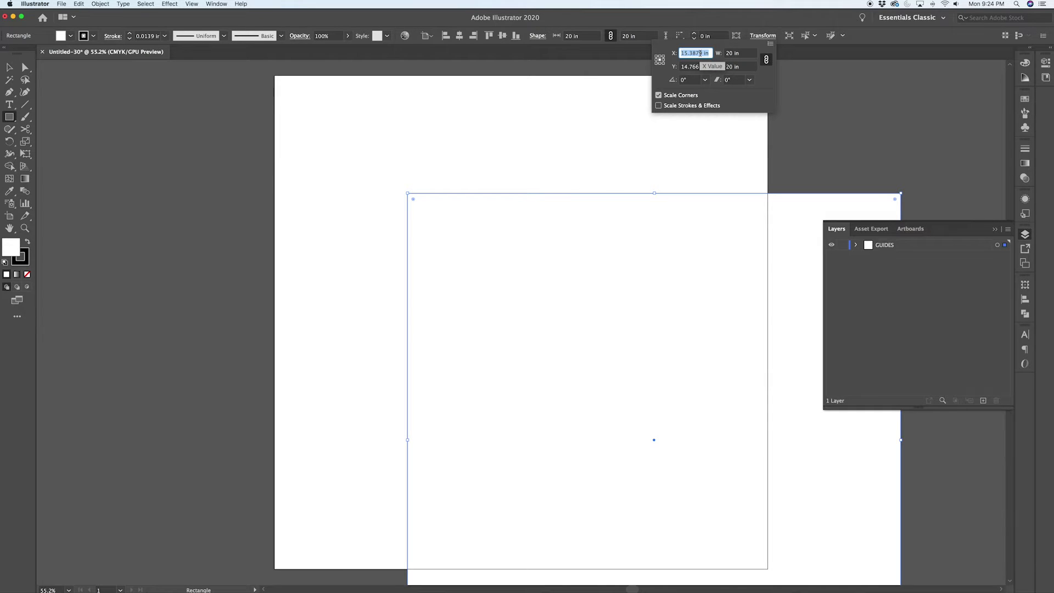
pyautogui.write('10')
pyautogui.press('Tab')
pyautogui.write('10')
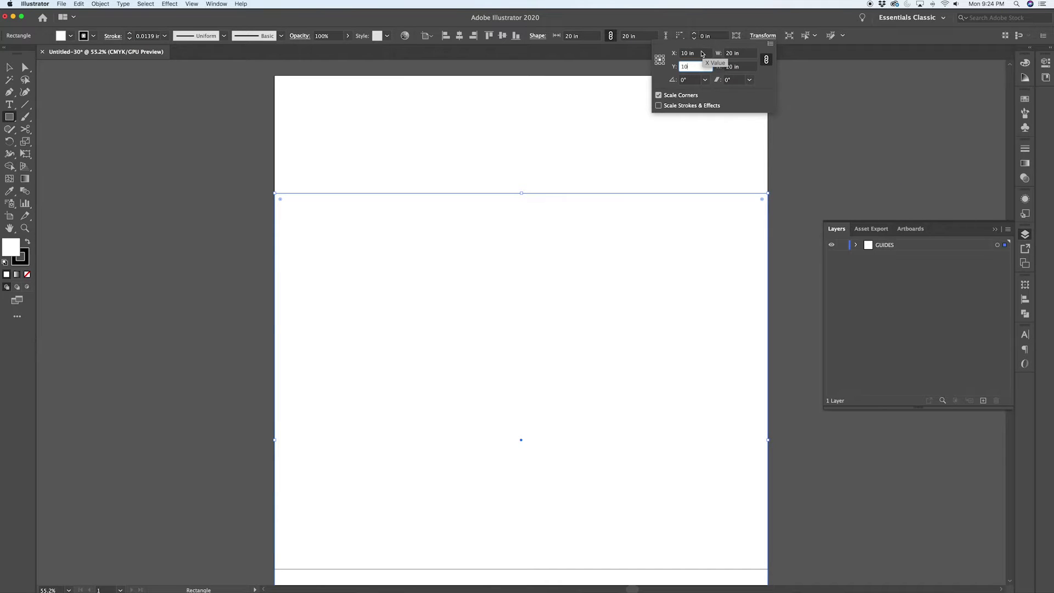
pyautogui.click(708, 53)
pyautogui.press('Escape')
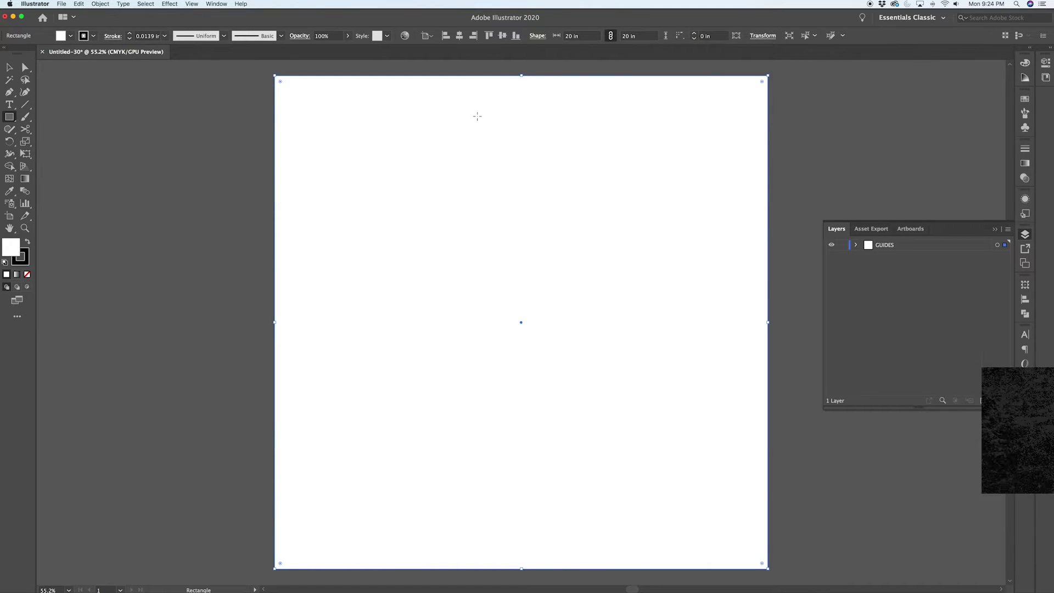
# - Show the rulers and place vertical and horizontal guides crossing at the rectangle's center, with Smart Guides enabled
pyautogui.press('super+r')
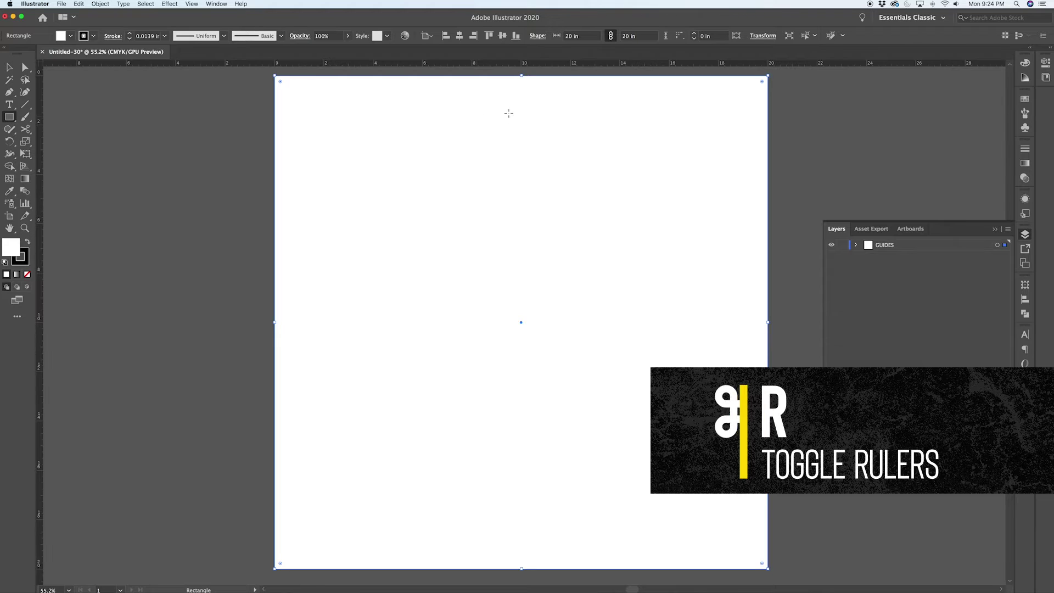
pyautogui.moveTo(40, 287); pyautogui.dragTo(521, 324)
pyautogui.moveTo(551, 66); pyautogui.dragTo(522, 324)
pyautogui.click(521, 326)
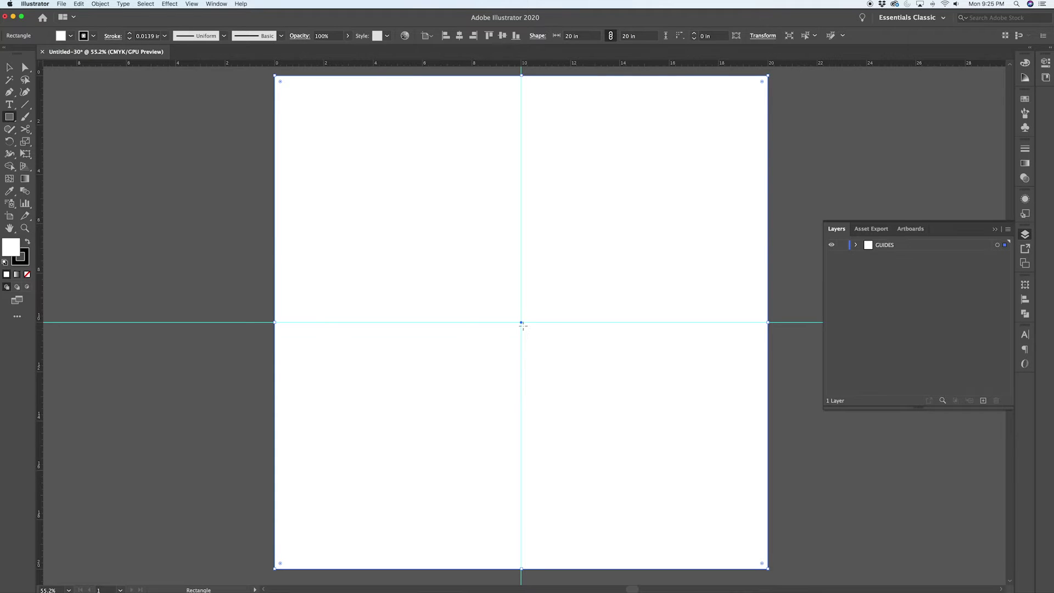
pyautogui.press('super+u')
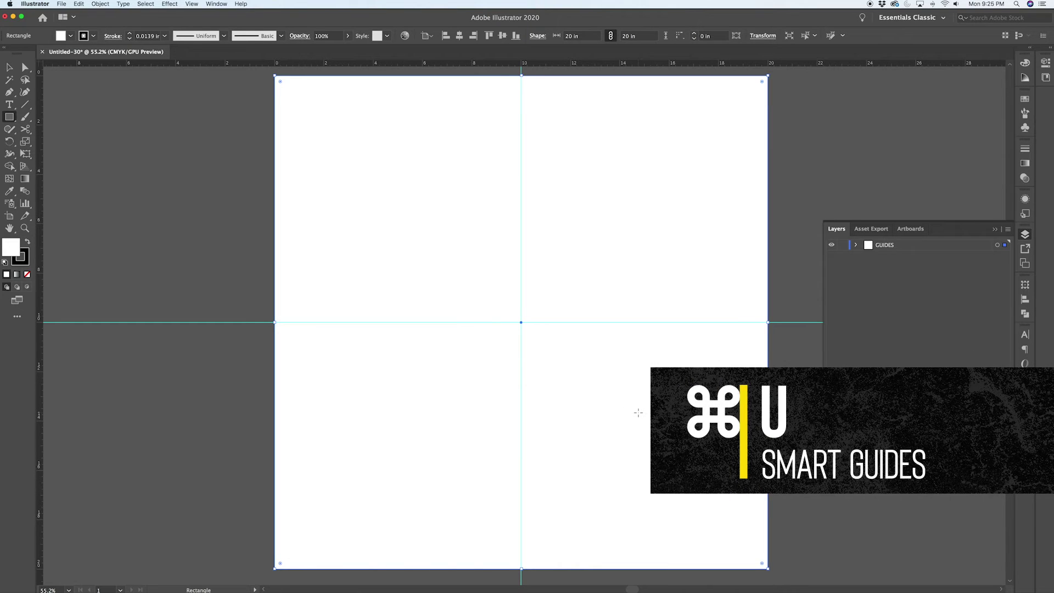
# - Convert the artboard-sized rectangle into guides and deselect it
pyautogui.press('v')
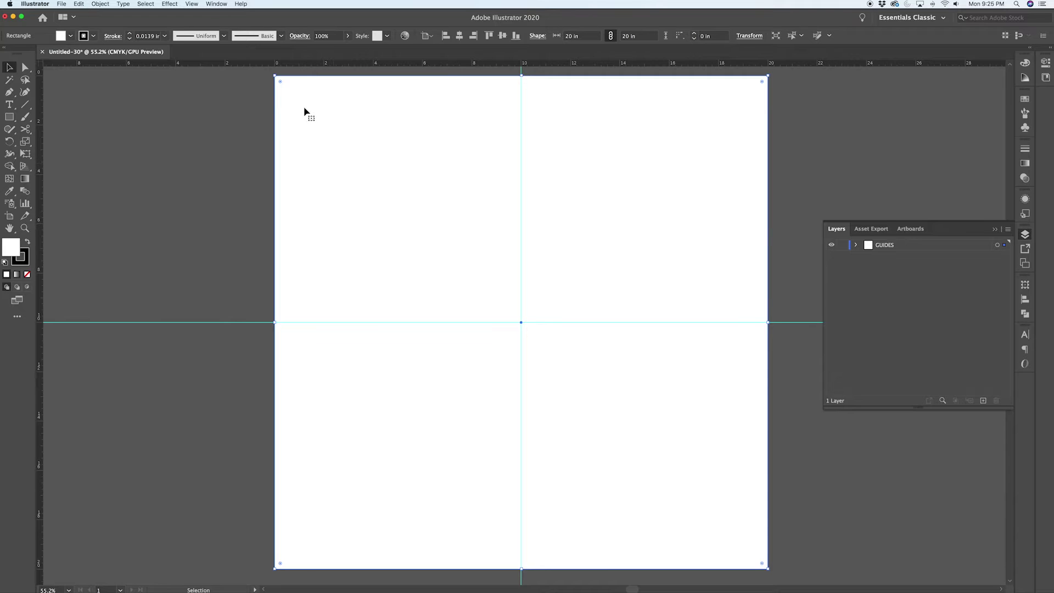
pyautogui.press('super+5')
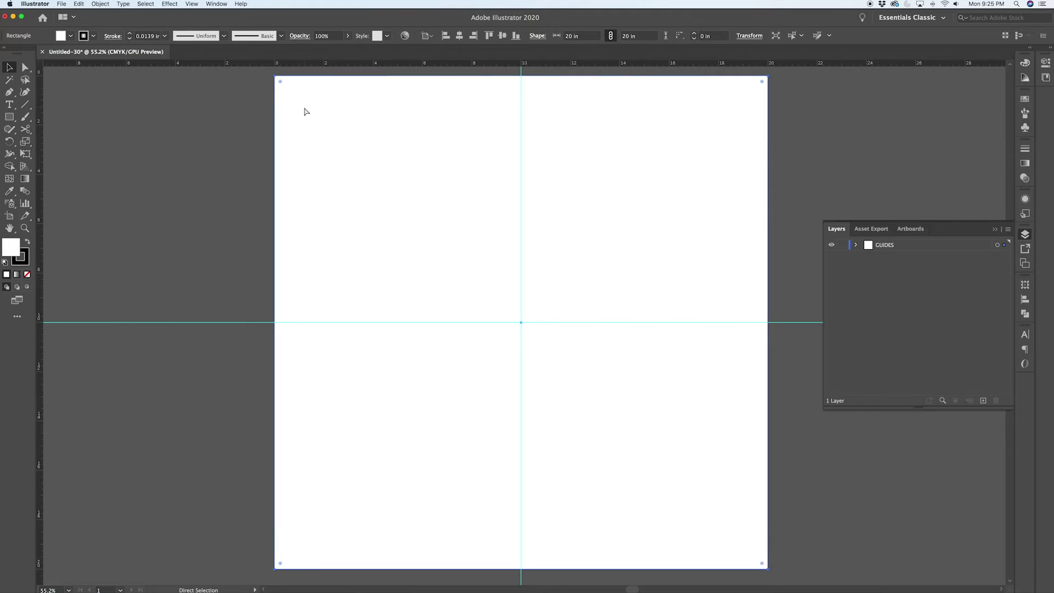
pyautogui.click(242, 134)
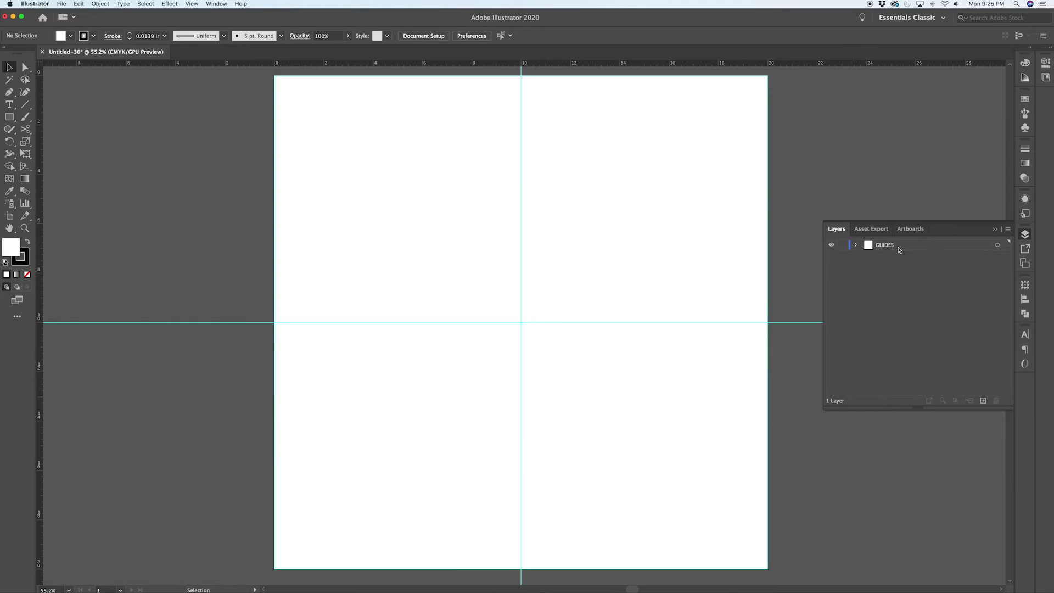
# - Lock the GUIDES layer and add a new layer above it named SWATCHES
pyautogui.click(842, 245)
pyautogui.click(984, 400)
pyautogui.doubleClick(884, 245)
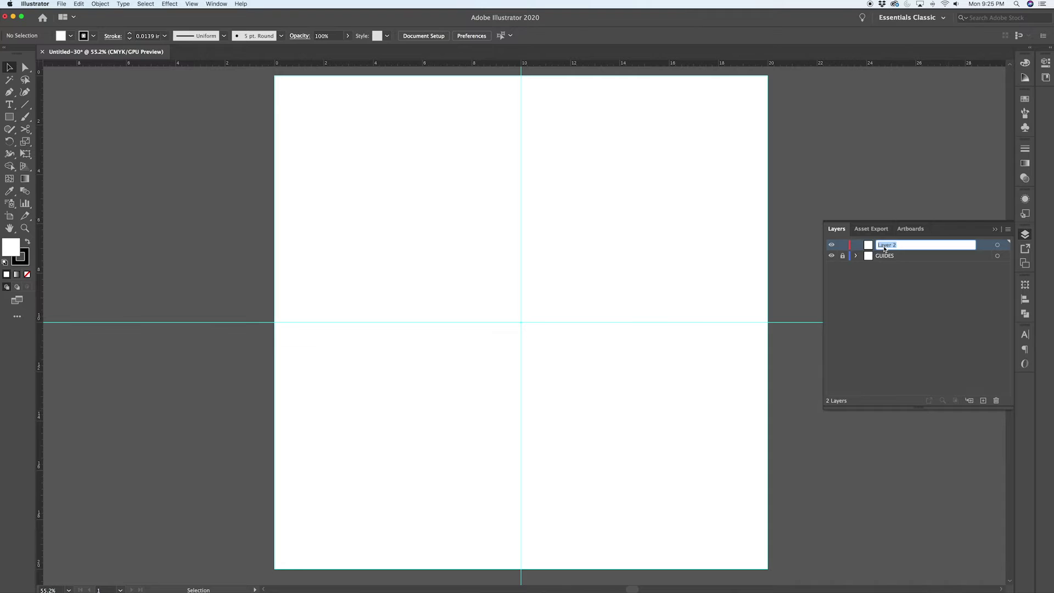
pyautogui.write('SWATCHES')
pyautogui.press('Return')
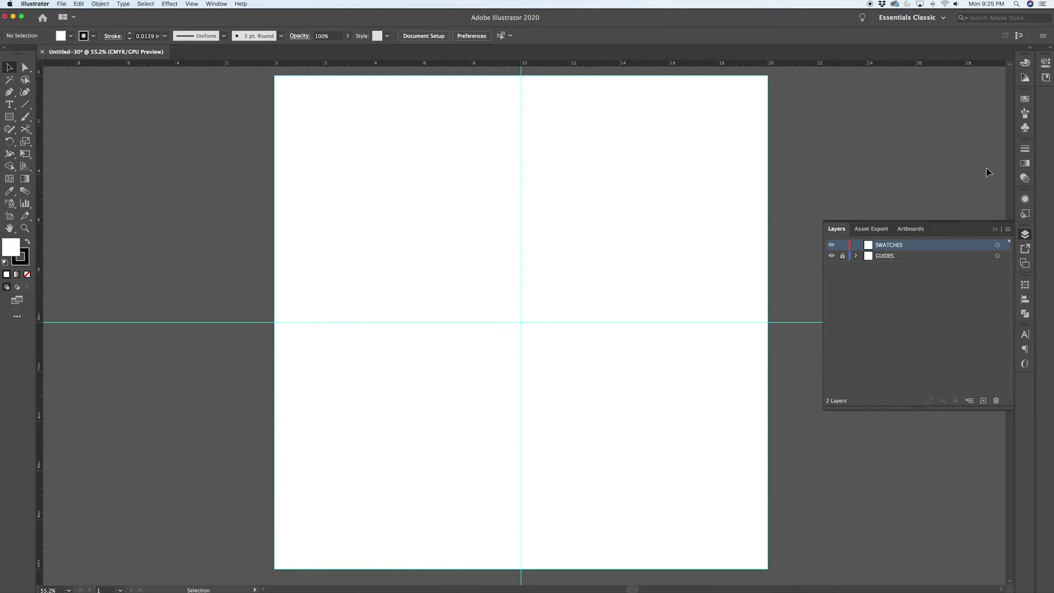
# - Draw a square about 1.04 in wide just outside the artboard's upper-right corner on the SWATCHES layer
pyautogui.click(1025, 98)
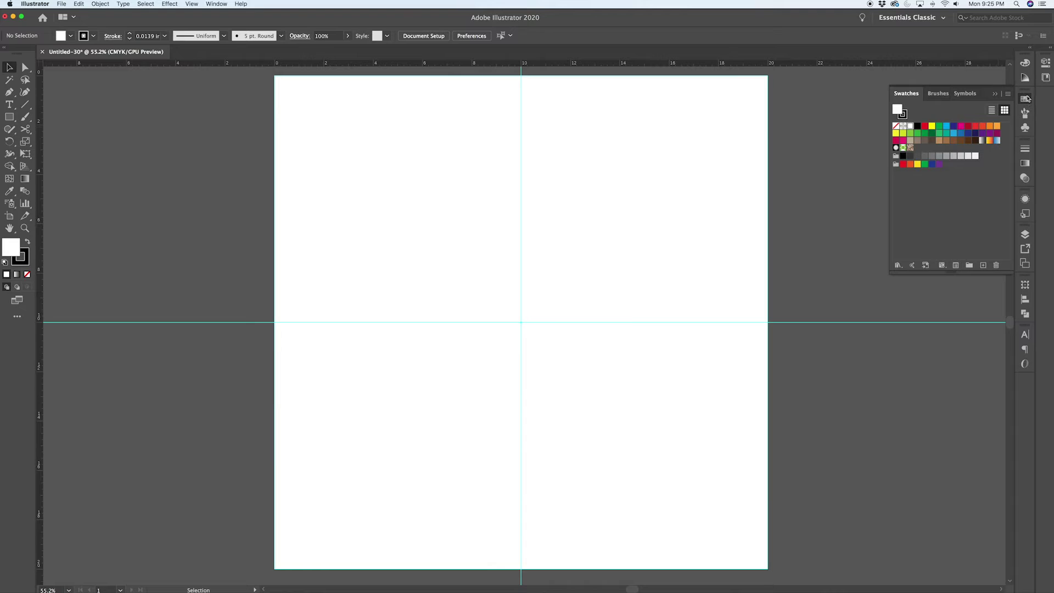
pyautogui.click(1025, 63)
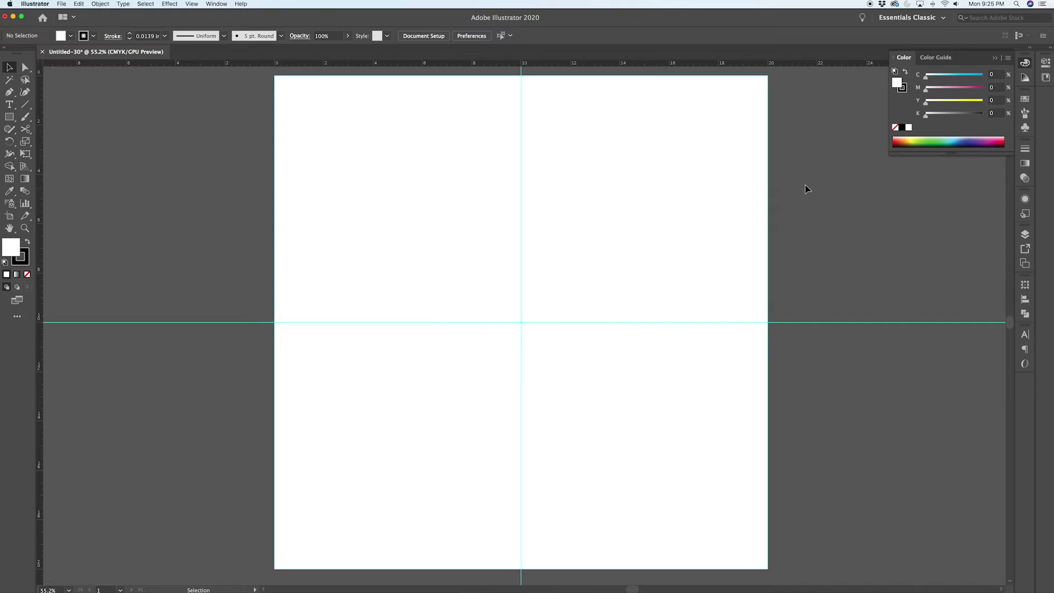
pyautogui.press('m')
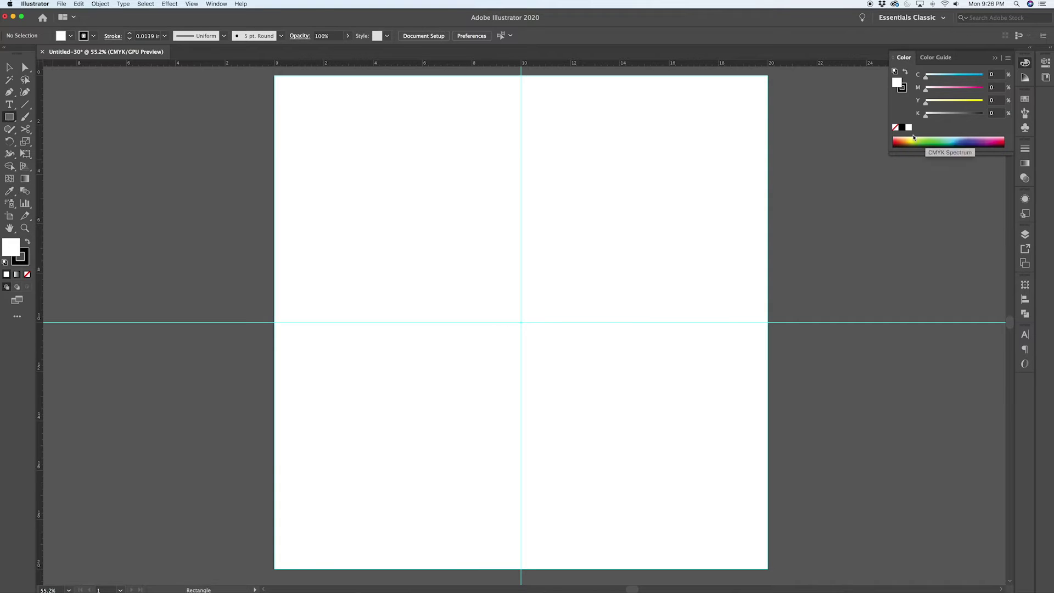
pyautogui.click(1027, 236)
pyautogui.moveTo(780, 85); pyautogui.dragTo(806, 111)
# - Remove the square's stroke and set its fill to 25% black, then deselect it
pyautogui.click(1025, 62)
pyautogui.click(902, 87)
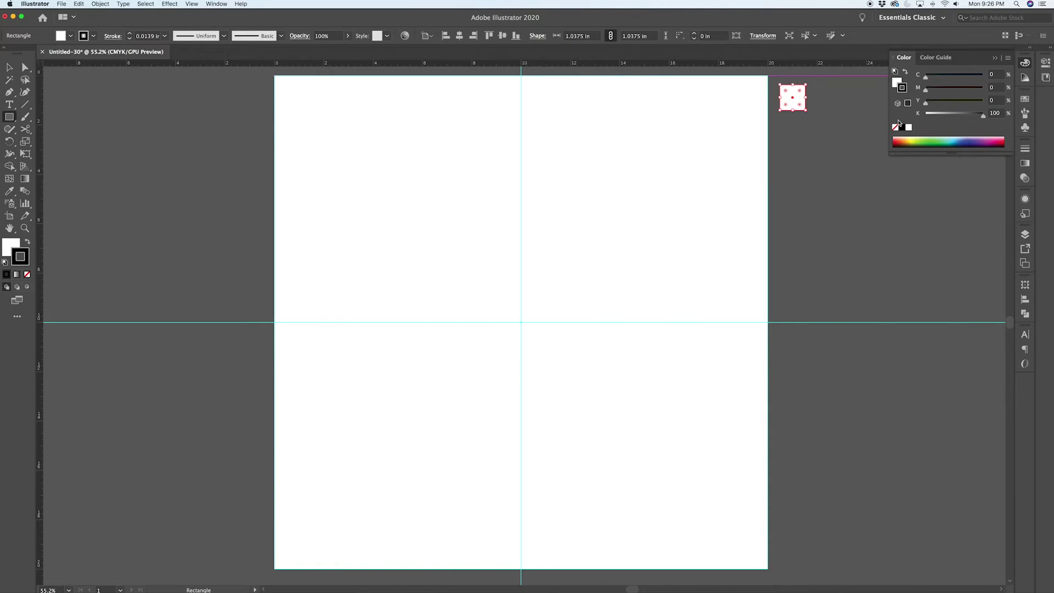
pyautogui.click(895, 128)
pyautogui.click(895, 82)
pyautogui.moveTo(931, 117); pyautogui.dragTo(940, 117)
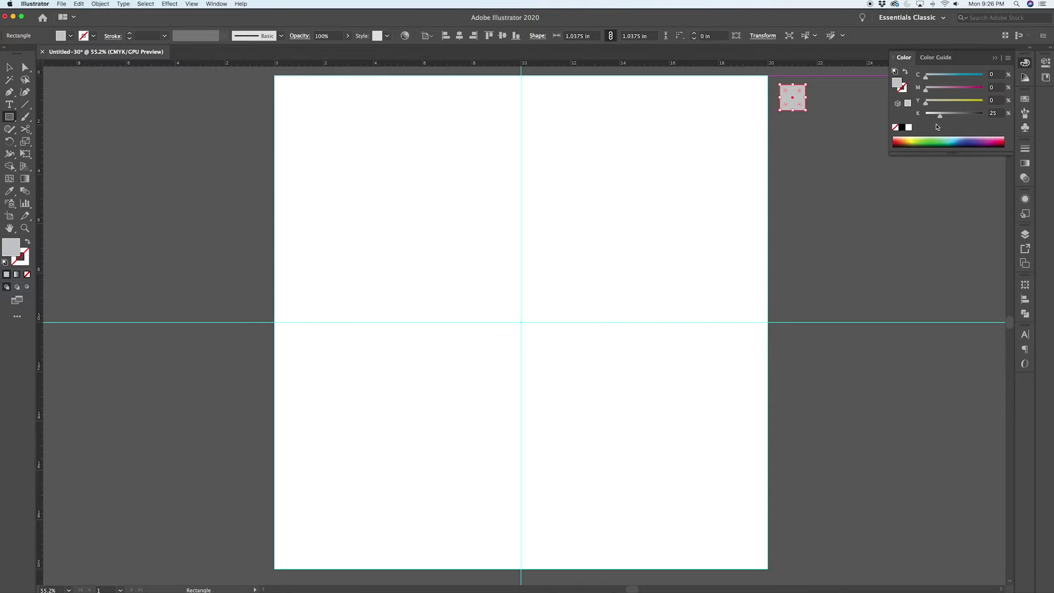
pyautogui.press('v')
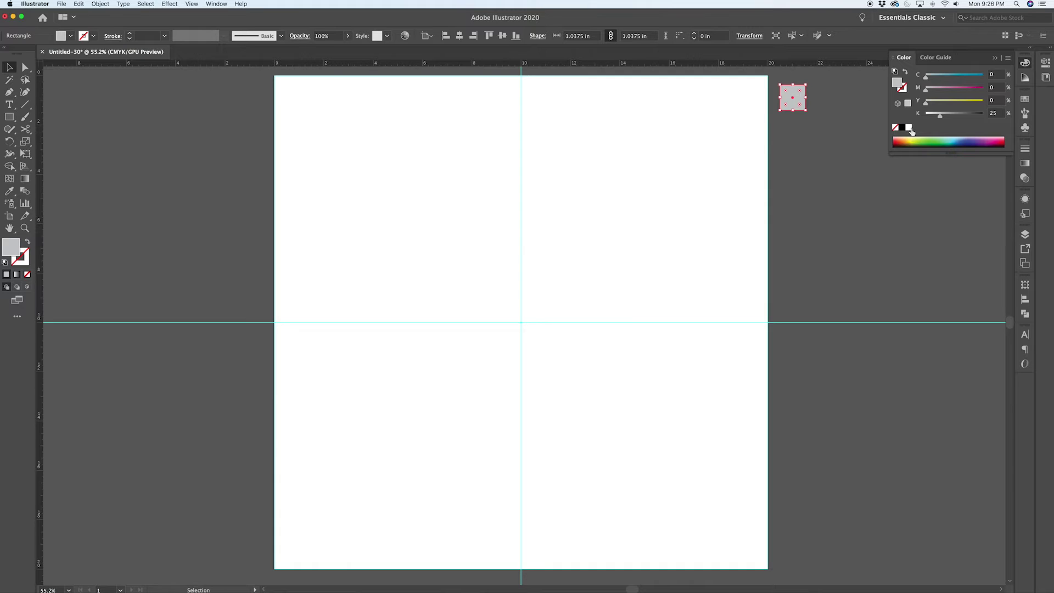
pyautogui.click(814, 160)
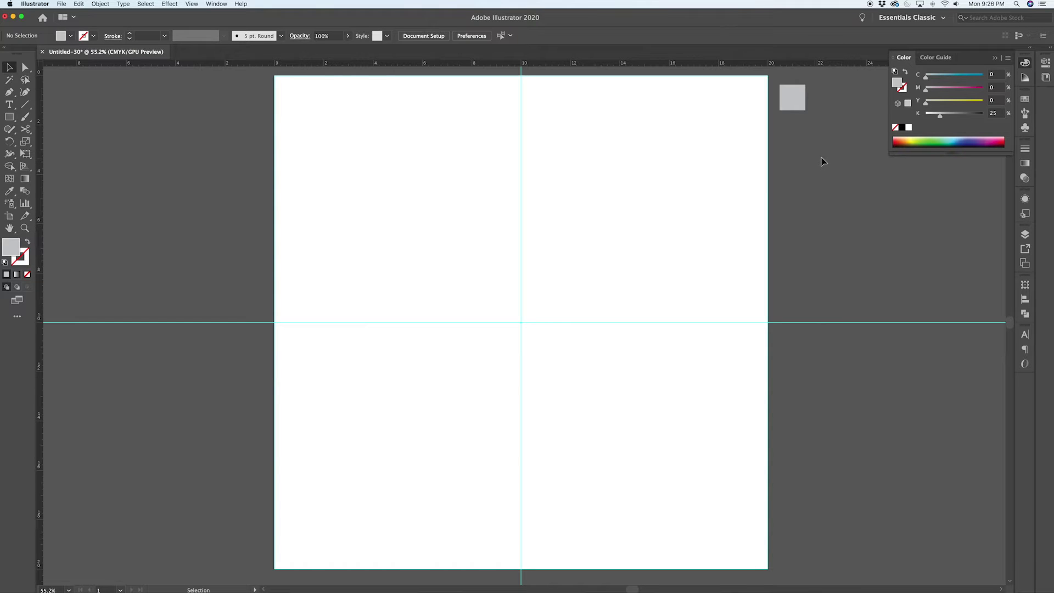
# - Duplicate the gray square twice straight downward at about 1.54 in intervals to form a column of three
pyautogui.click(793, 97)
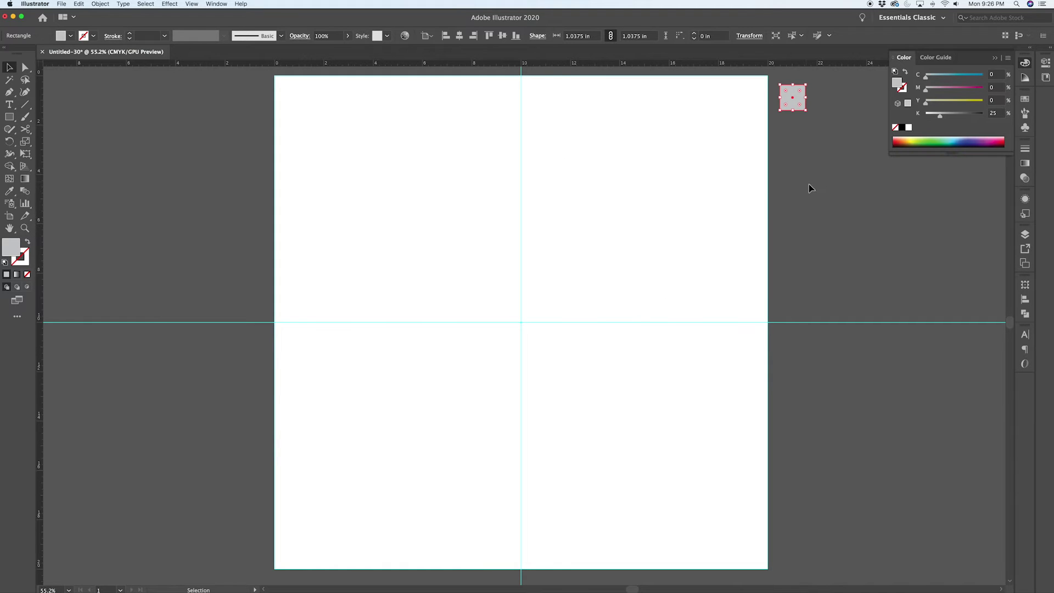
pyautogui.moveTo(799, 104); pyautogui.dragTo(803, 152)
pyautogui.click(809, 150)
pyautogui.moveTo(792, 105); pyautogui.dragTo(792, 142)
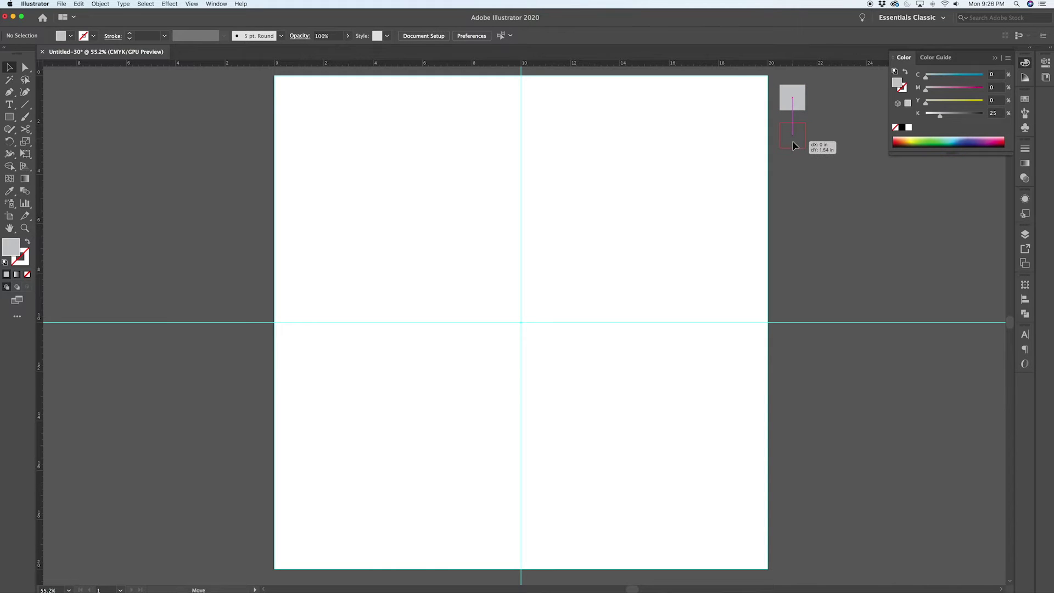
pyautogui.scroll(1, 793, 141)
pyautogui.press('super+d')
pyautogui.click(835, 197)
pyautogui.scroll(2, 816, 141)
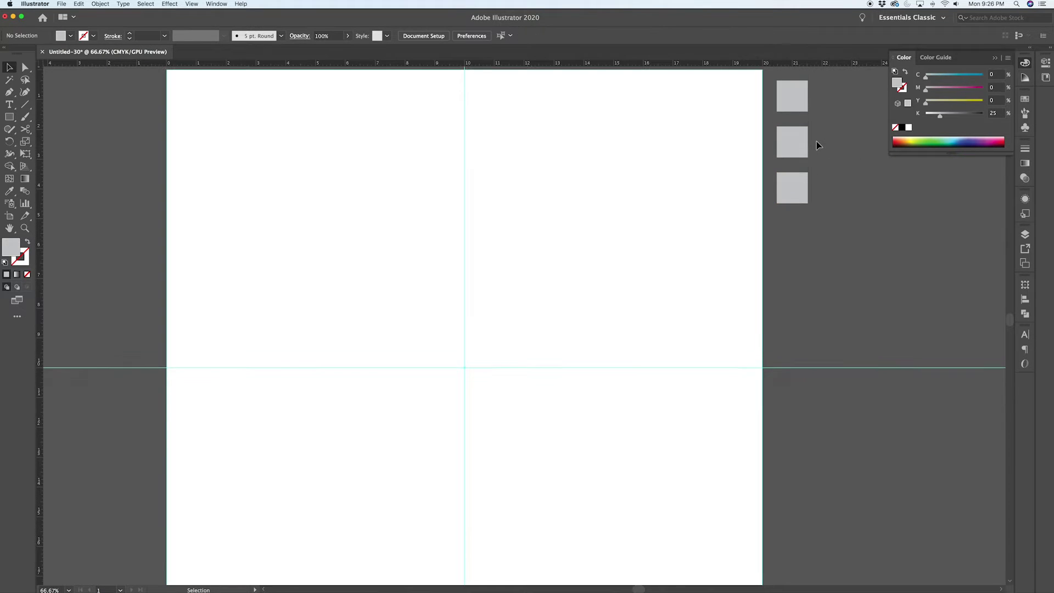
# - Fill the middle square with a medium gray and the bottom square with 90% black
pyautogui.click(791, 163)
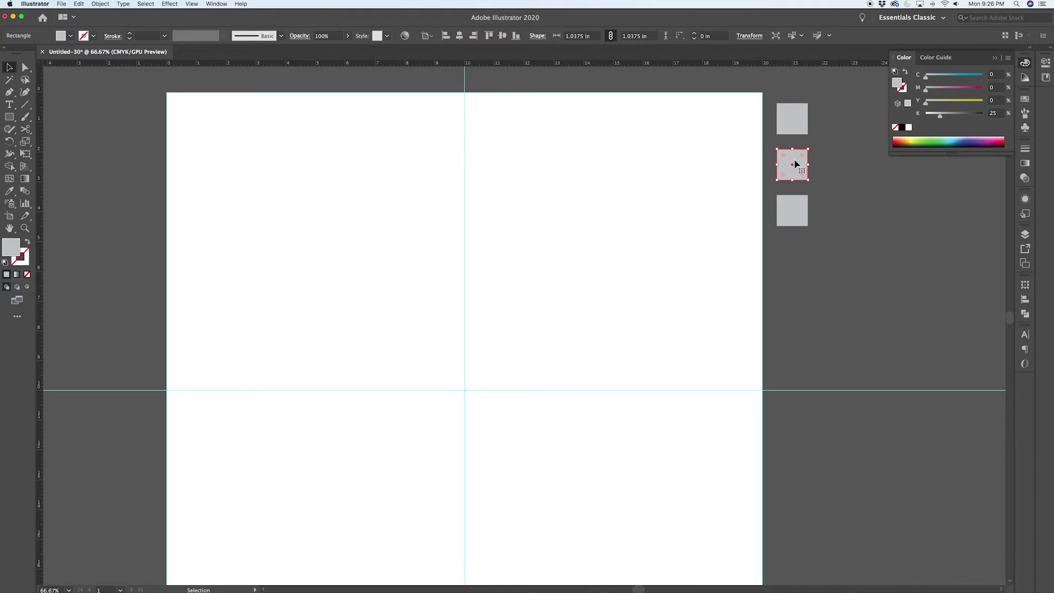
pyautogui.moveTo(952, 115); pyautogui.dragTo(955, 117)
pyautogui.click(791, 213)
pyautogui.click(977, 116)
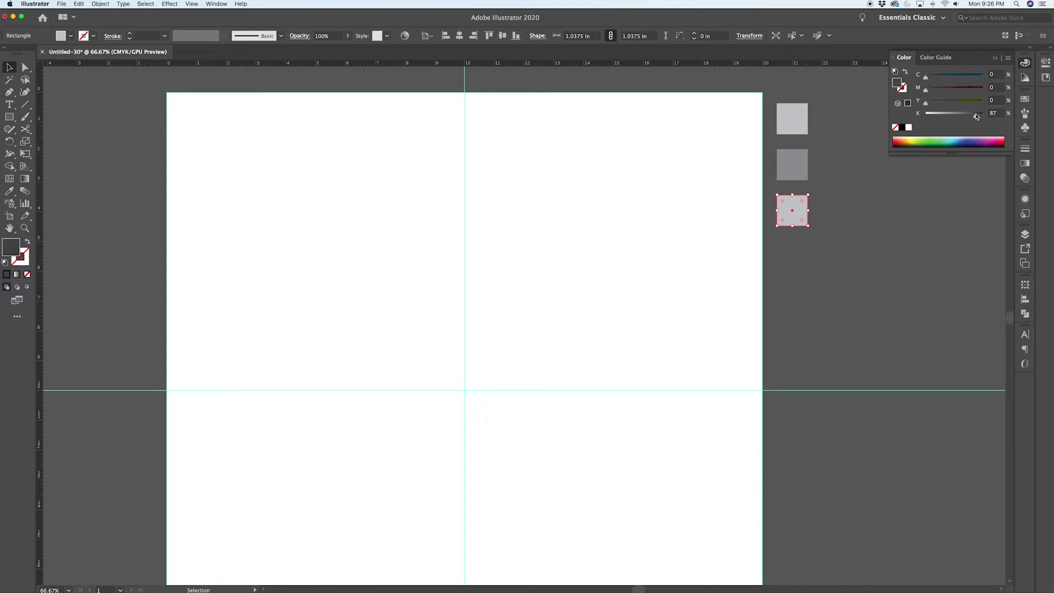
pyautogui.moveTo(977, 116); pyautogui.dragTo(978, 116)
pyautogui.click(840, 190)
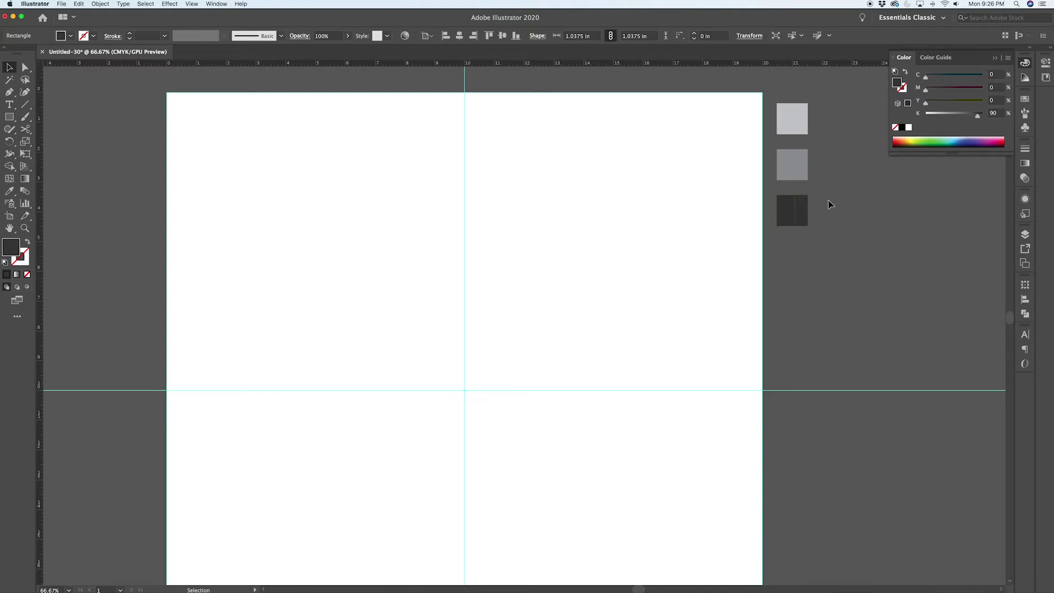
# - Duplicate the column of three gray squares to the right as a second column and deselect it
pyautogui.moveTo(789, 104); pyautogui.dragTo(789, 103)
pyautogui.hscroll(3, 802, 152)
pyautogui.moveTo(733, 127); pyautogui.dragTo(784, 130)
pyautogui.click(767, 111)
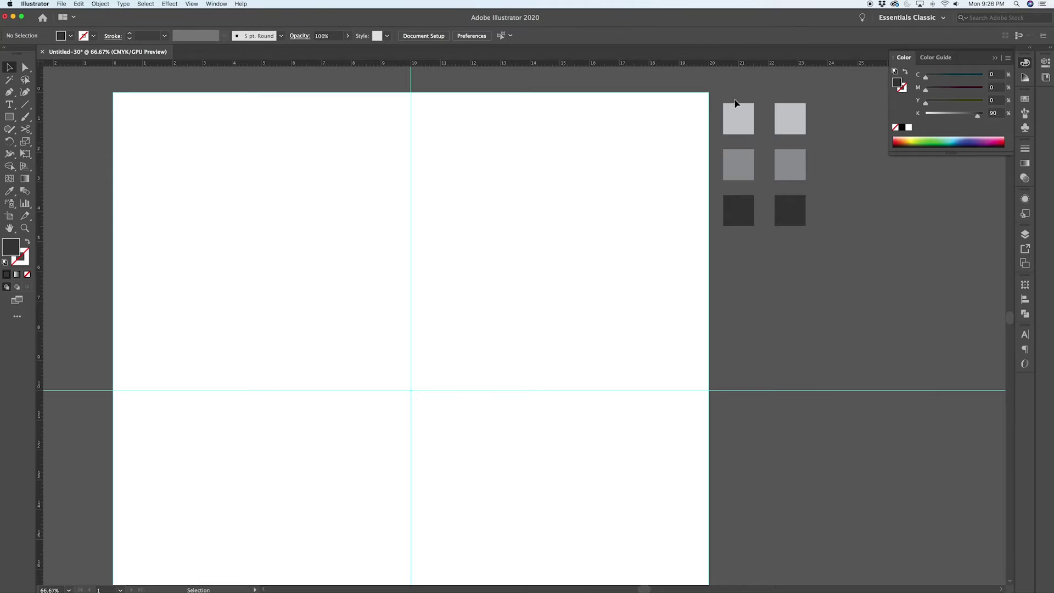
# - Swap the fill and stroke of the top square in the duplicated column to make it an outline
pyautogui.click(794, 122)
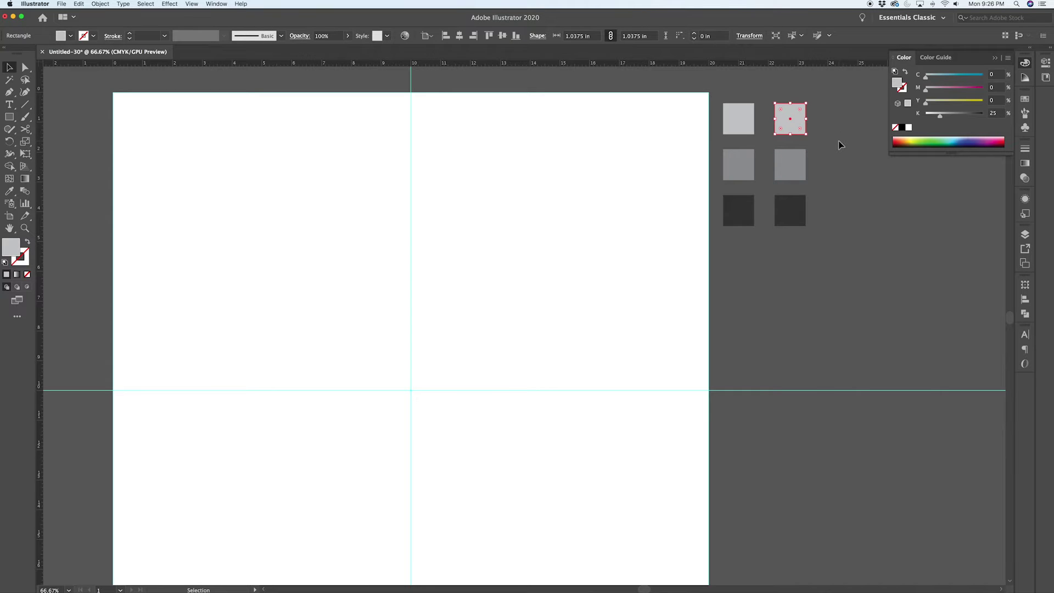
pyautogui.hotkey('shift', 'x')
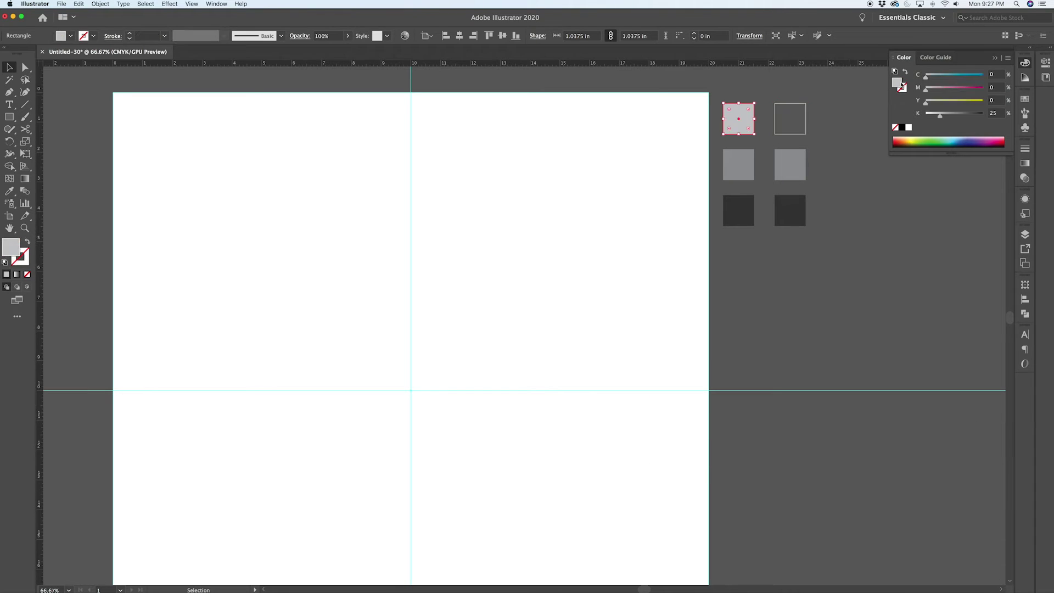
# - Swap the fill and stroke of the middle and bottom squares in the second column to make them outlines
pyautogui.click(822, 113)
pyautogui.click(792, 127)
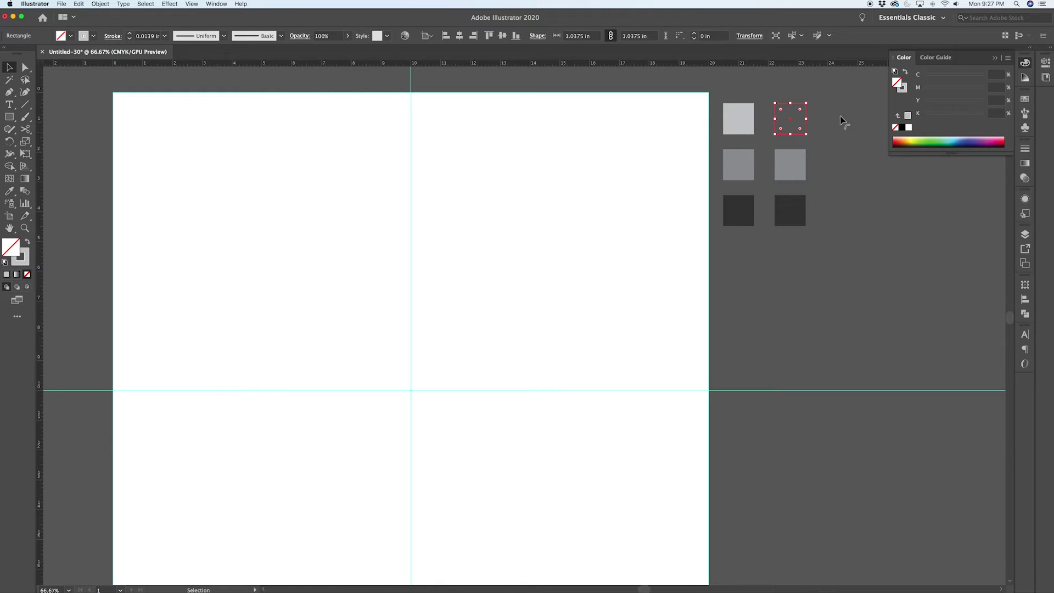
pyautogui.click(790, 165)
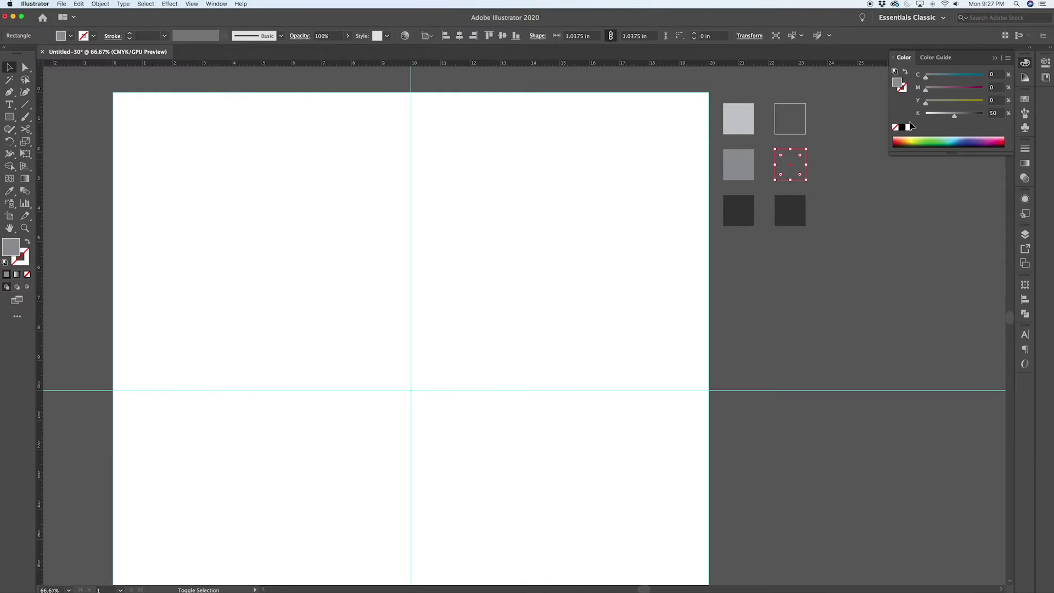
pyautogui.hotkey('shift', 'x')
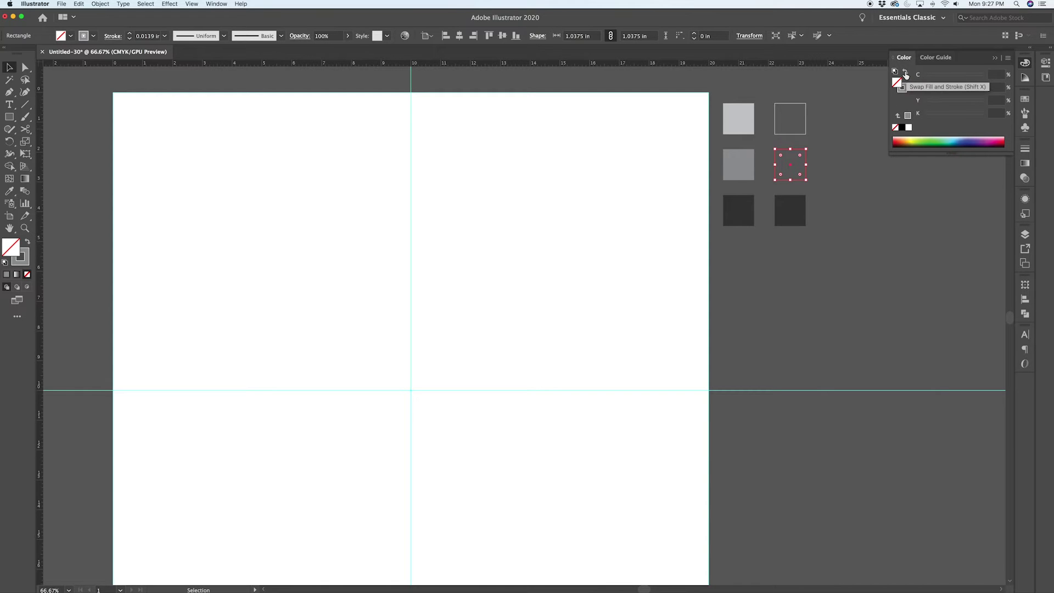
pyautogui.click(845, 205)
pyautogui.click(796, 210)
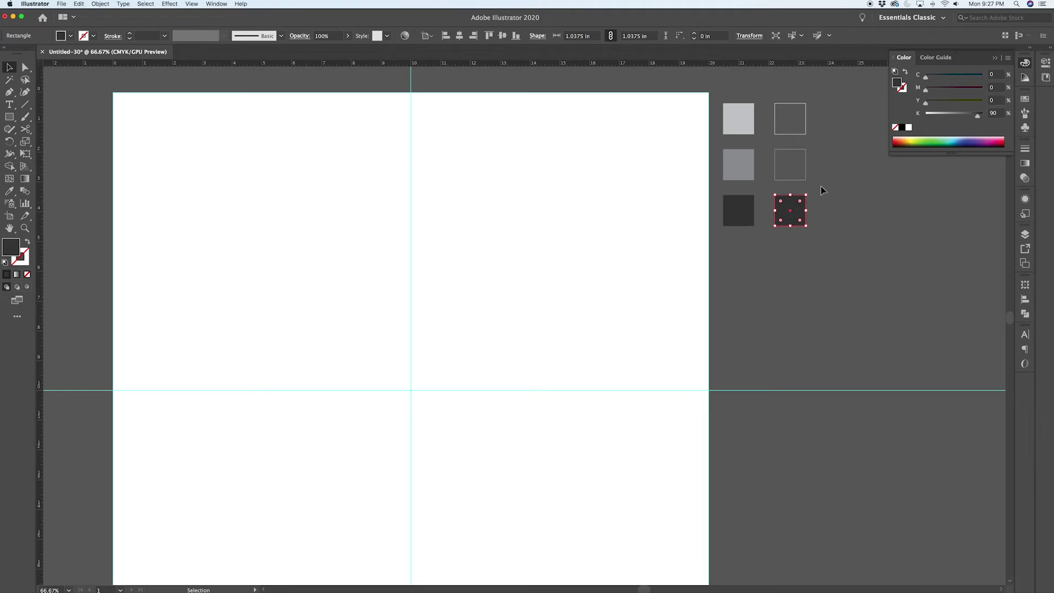
pyautogui.hotkey('shift', 'x')
pyautogui.click(831, 177)
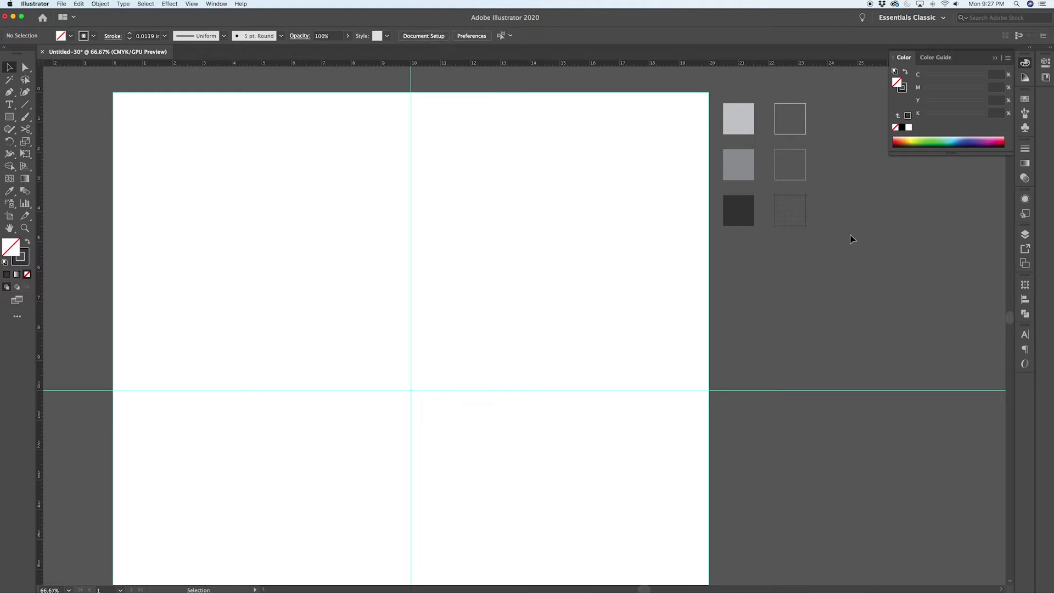
# - Set the stroke weight of the three outlined squares in the second column to 0.125 in
pyautogui.scroll(1, 769, 65)
pyautogui.moveTo(768, 99); pyautogui.dragTo(828, 231)
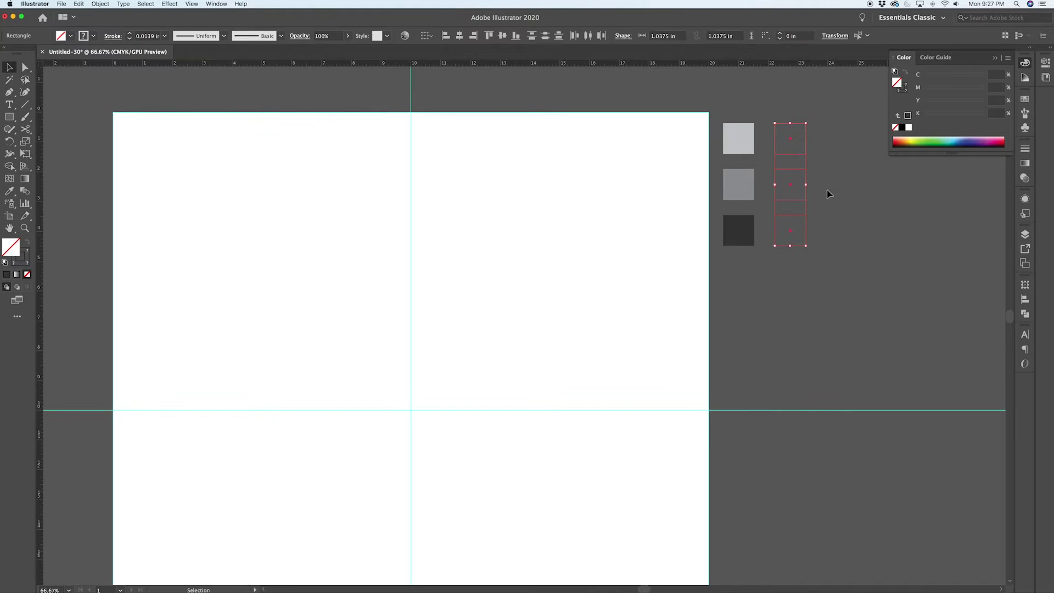
pyautogui.click(1028, 152)
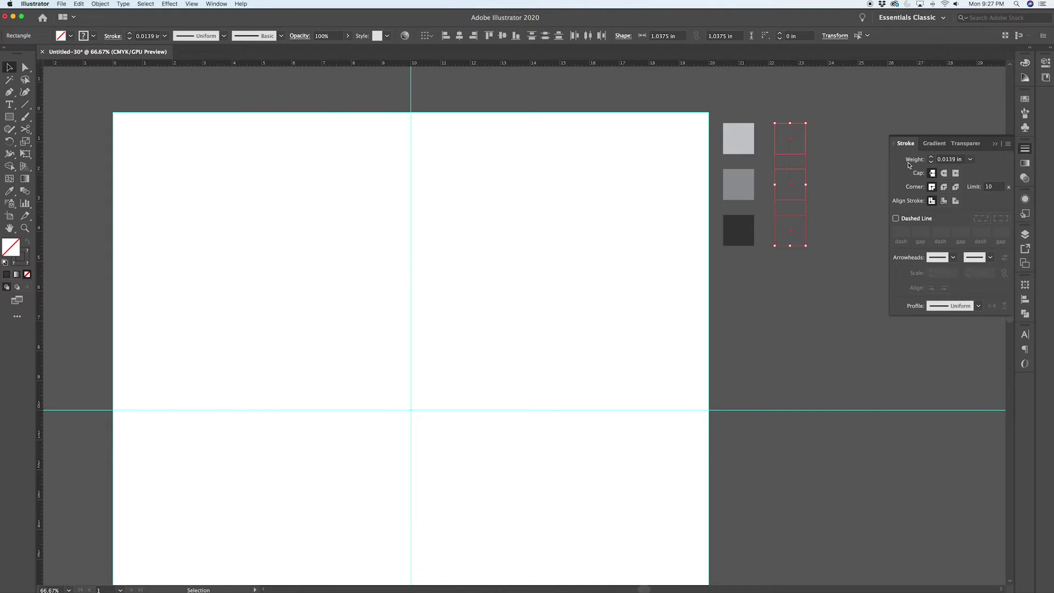
pyautogui.click(932, 157)
pyautogui.click(838, 177)
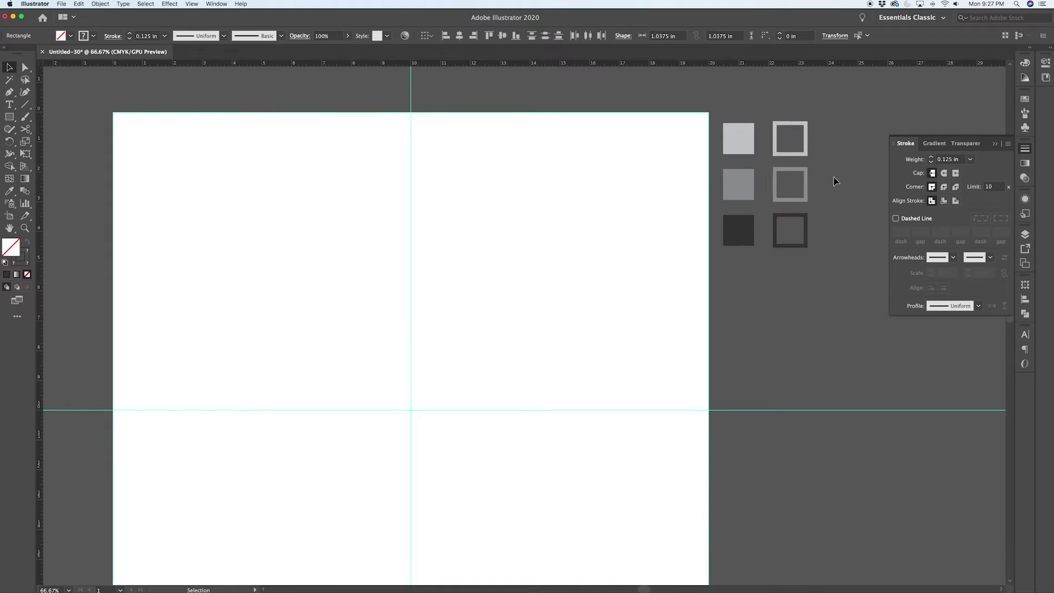
# - Duplicate the outlined column twice to the right, aligning strokes to the inside on the first copy and to the outside on the second
pyautogui.moveTo(815, 234)
pyautogui.mouseDown()
pyautogui.moveTo(784, 118)
pyautogui.moveTo(844, 134)
pyautogui.mouseUp()
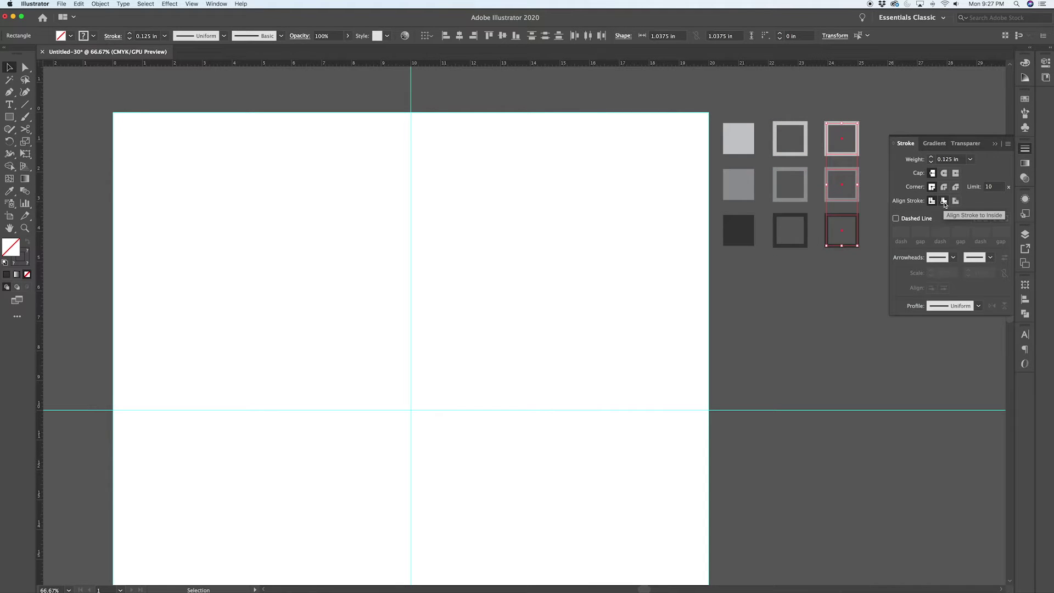
pyautogui.click(945, 202)
pyautogui.press('super+d')
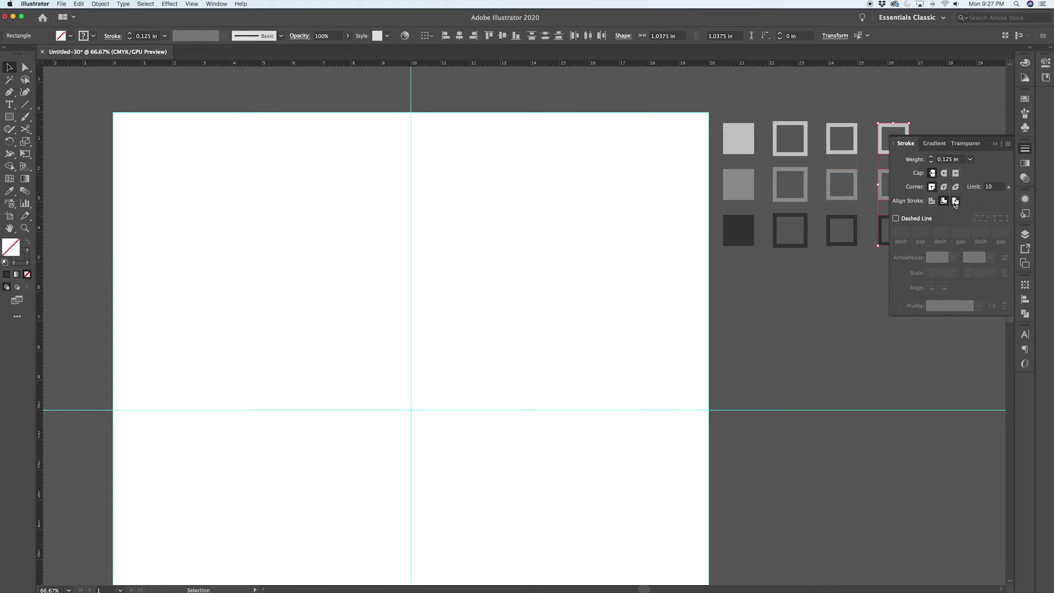
pyautogui.click(956, 201)
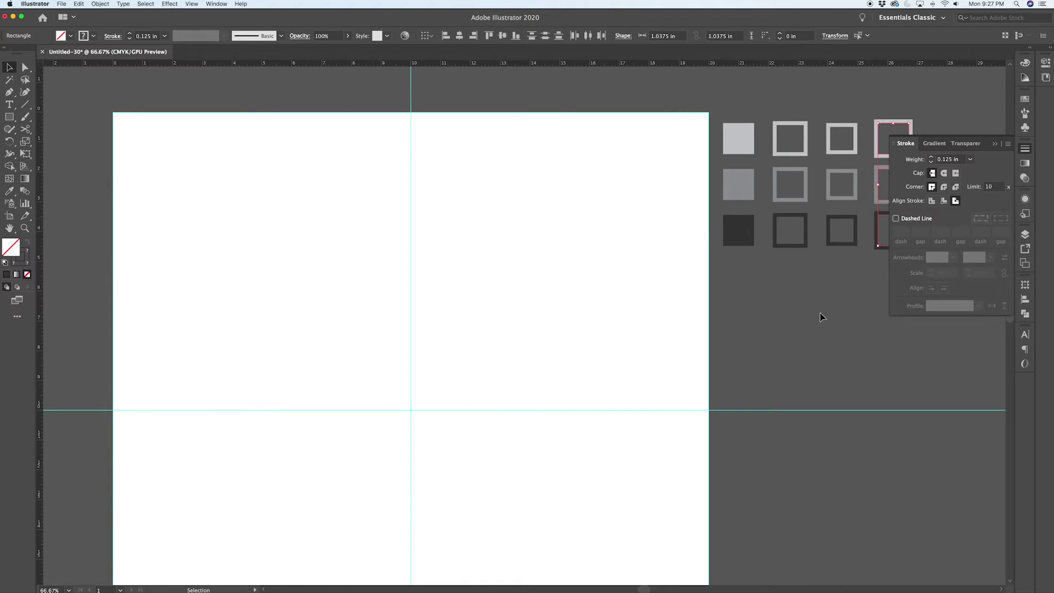
pyautogui.click(824, 301)
pyautogui.hscroll(3, 824, 291)
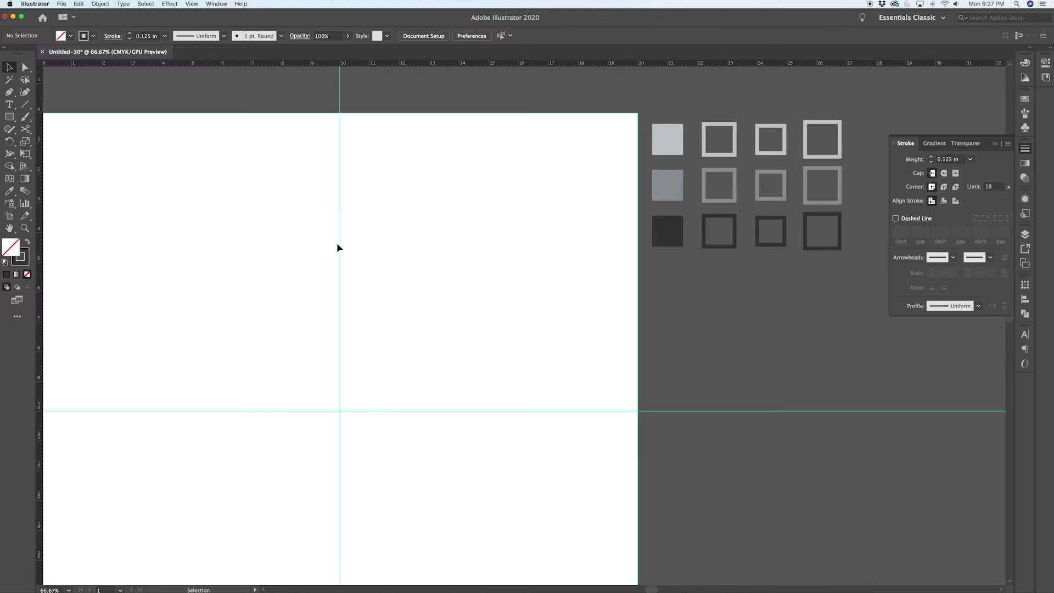
# - Lock the SWATCHES layer and add three new layers above it
pyautogui.click(1025, 234)
pyautogui.click(984, 401)
pyautogui.click(984, 401)
pyautogui.click(984, 401)
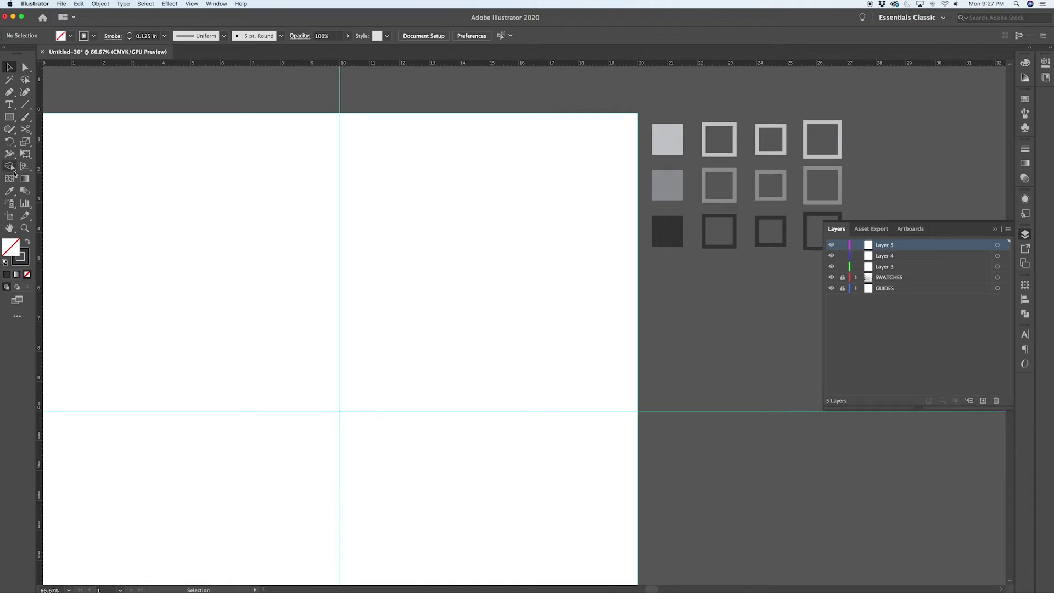
# - Draw a test square about 1.55 in wide on the artboard and sample the light gray fill and three light gray outline styles onto it
pyautogui.click(9, 117)
pyautogui.moveTo(416, 189); pyautogui.dragTo(462, 235)
pyautogui.press('i')
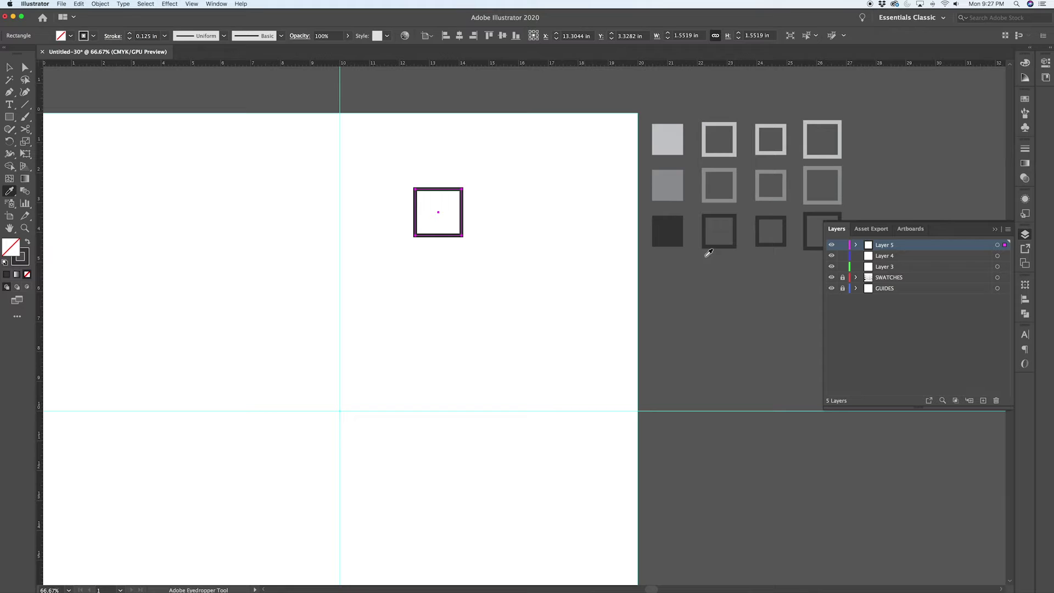
pyautogui.click(671, 133)
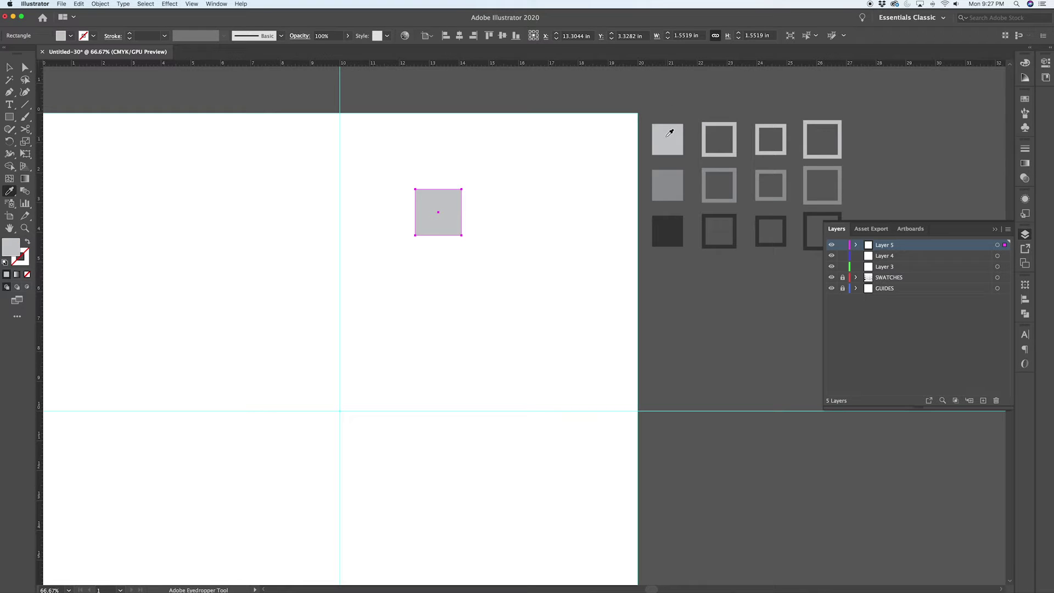
pyautogui.click(728, 123)
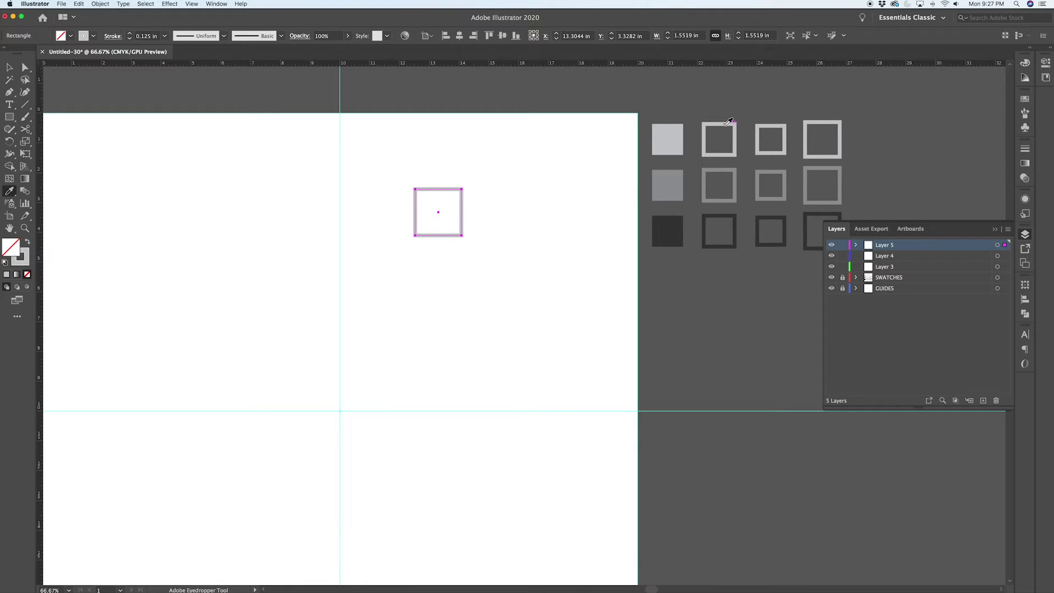
pyautogui.click(781, 123)
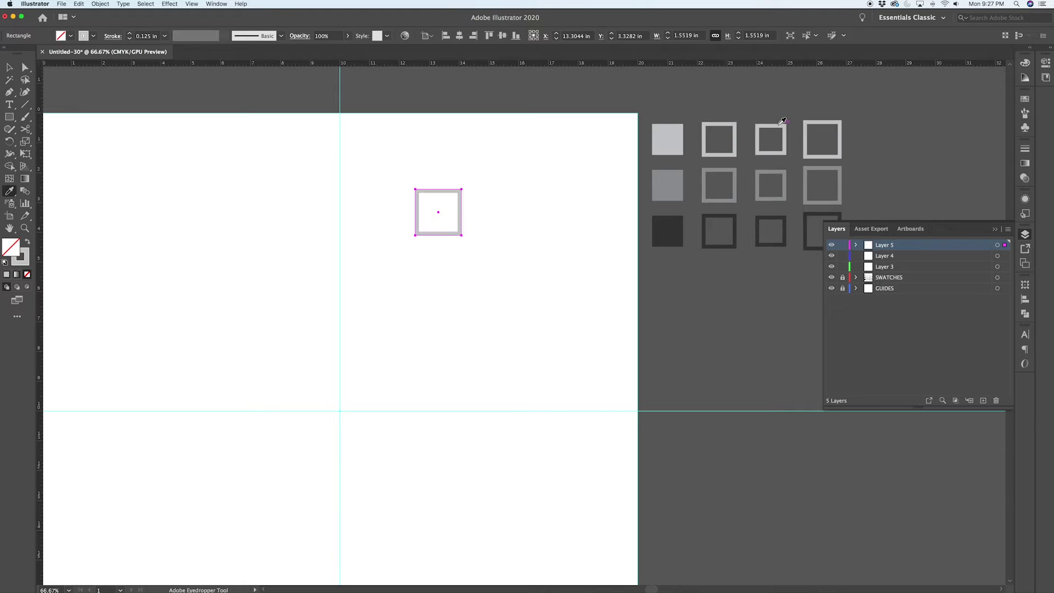
pyautogui.click(829, 122)
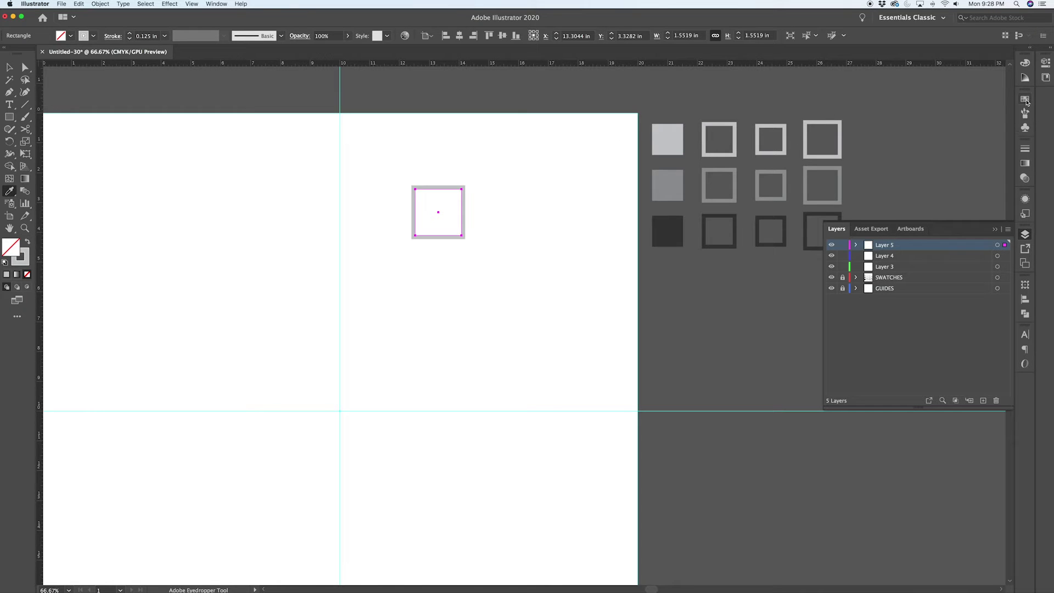
# - Delete the test square from the artboard
pyautogui.click(1025, 100)
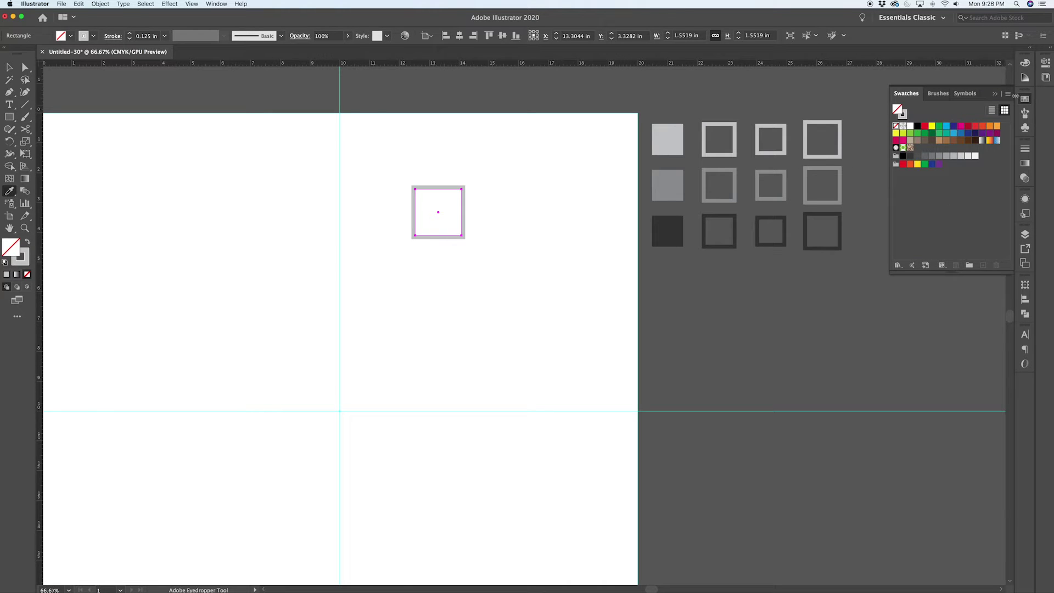
pyautogui.click(1025, 100)
pyautogui.press('v')
pyautogui.press('Delete')
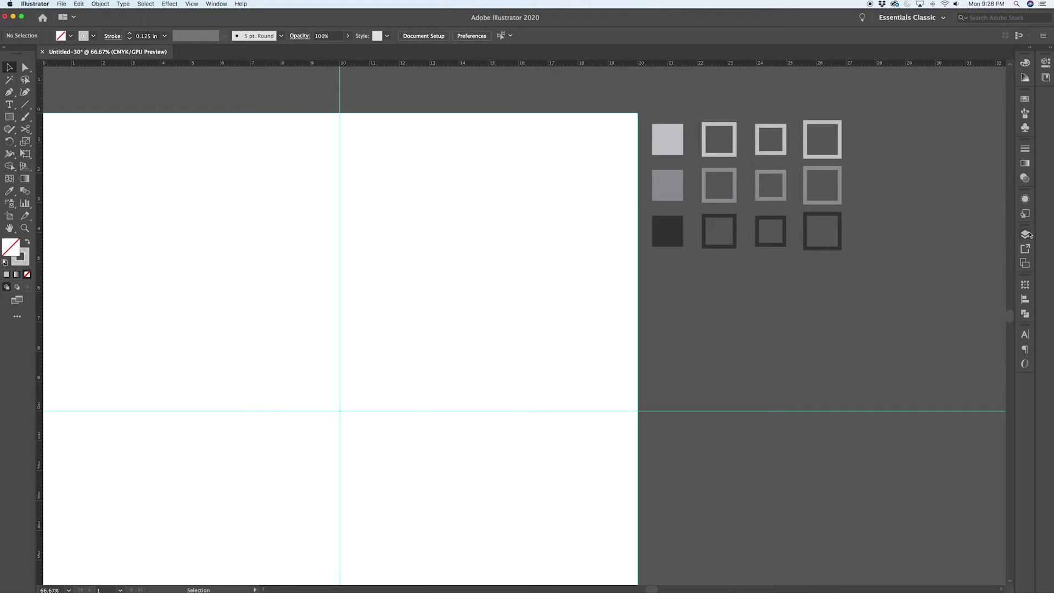
# - Rename the three new layers from top to bottom as TOP, MIDDLE and BOTTOM
pyautogui.click(1026, 235)
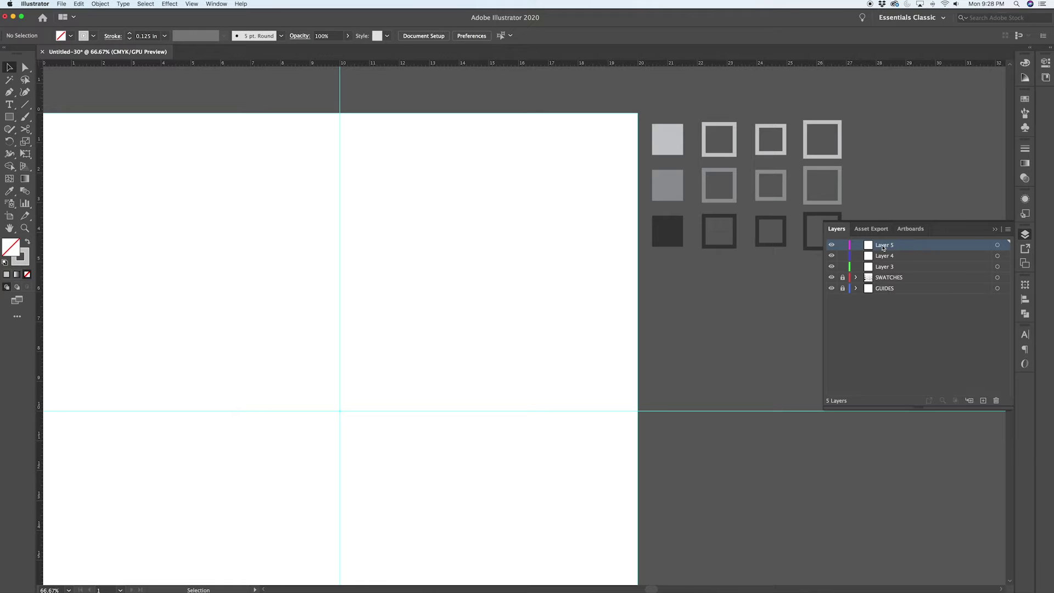
pyautogui.doubleClick(884, 245)
pyautogui.write('TOP')
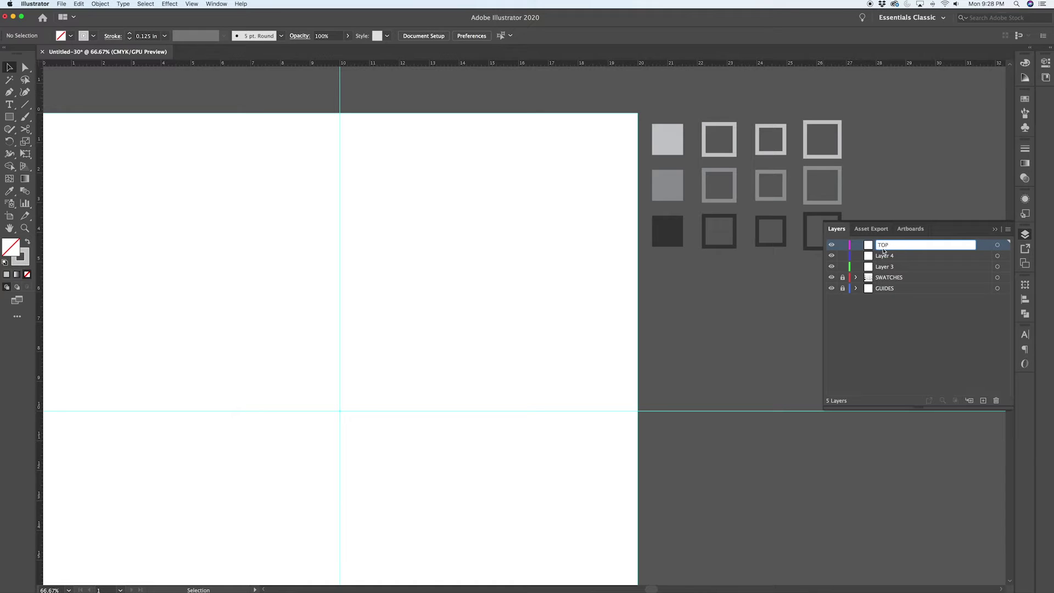
pyautogui.doubleClick(889, 257)
pyautogui.write('MIDDLE')
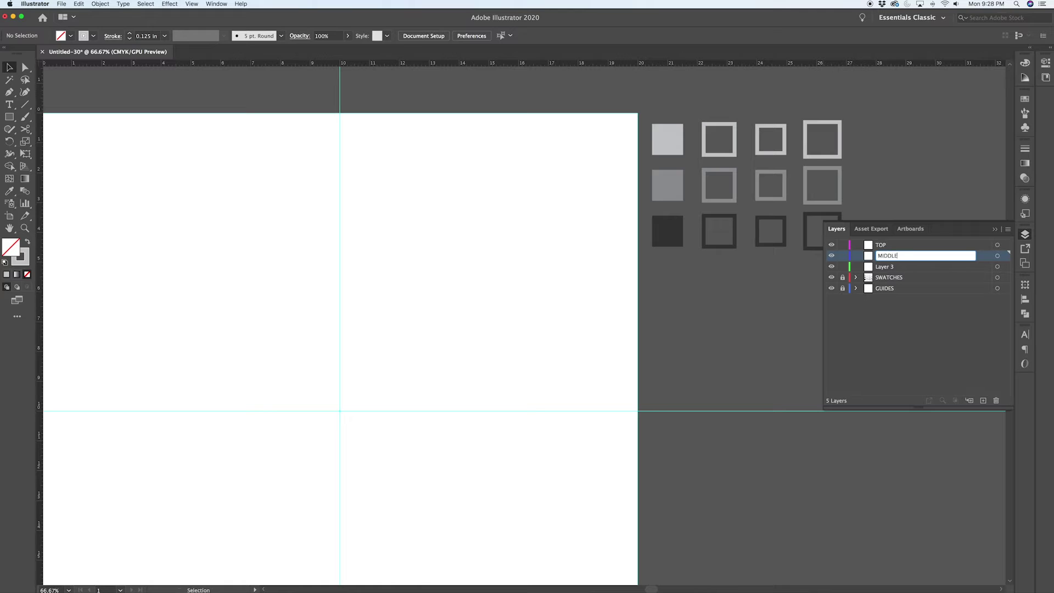
pyautogui.doubleClick(888, 267)
pyautogui.write('BOTTOM')
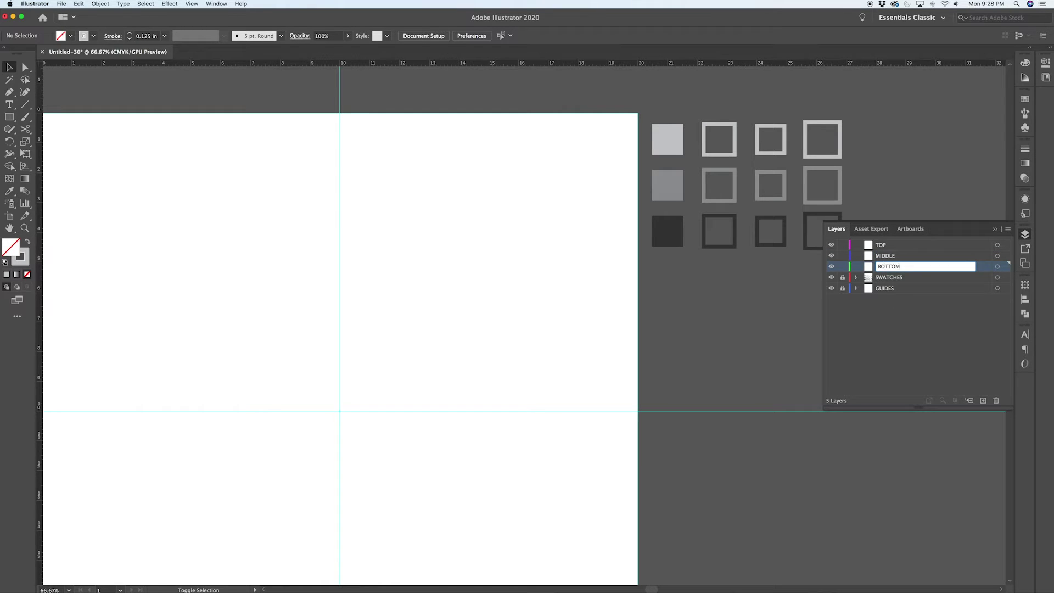
pyautogui.press('Return')
pyautogui.click(887, 257)
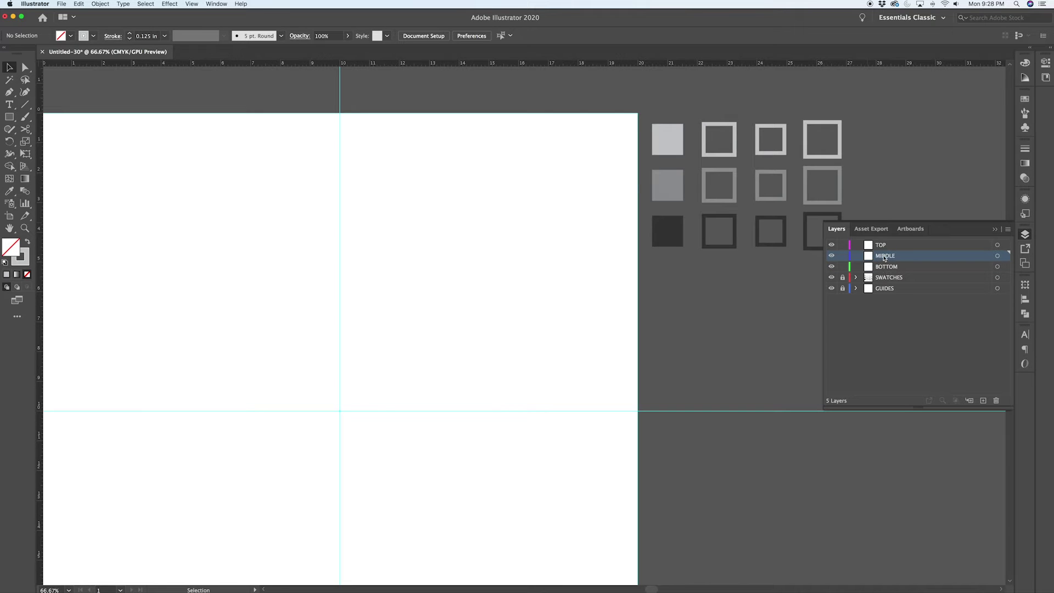
pyautogui.doubleClick(884, 257)
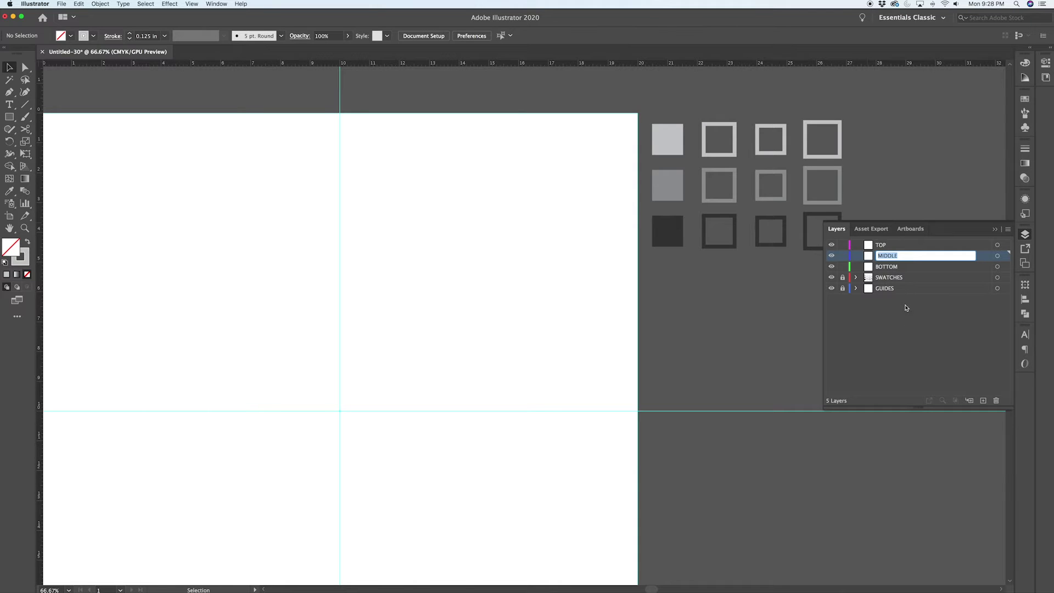
pyautogui.click(907, 324)
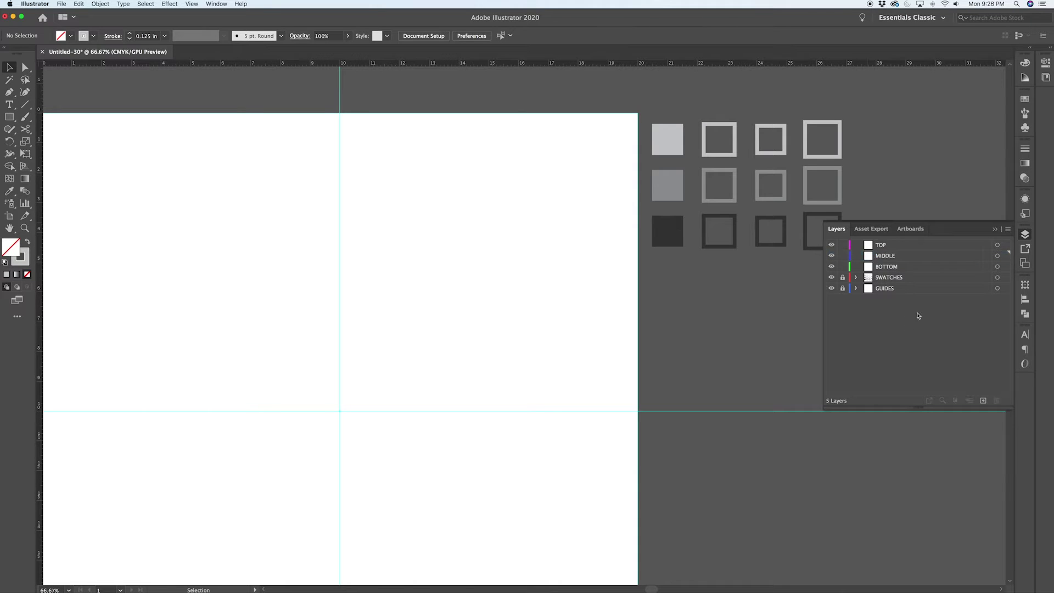
# - Lock the BOTTOM and MIDDLE layers and make TOP the active layer
pyautogui.click(843, 268)
pyautogui.click(843, 256)
pyautogui.click(890, 245)
# - Draw a tall ellipse about 3.78 × 10.24 in, centered where the two guides cross
pyautogui.hscroll(-3, 454, 359)
pyautogui.scroll(-2, 454, 358)
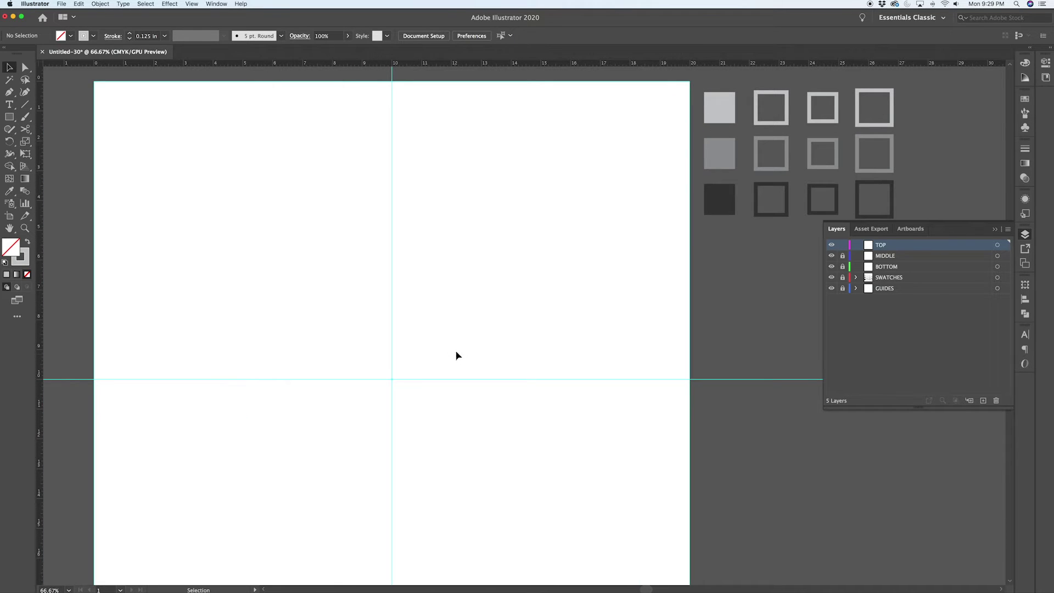
pyautogui.press('l')
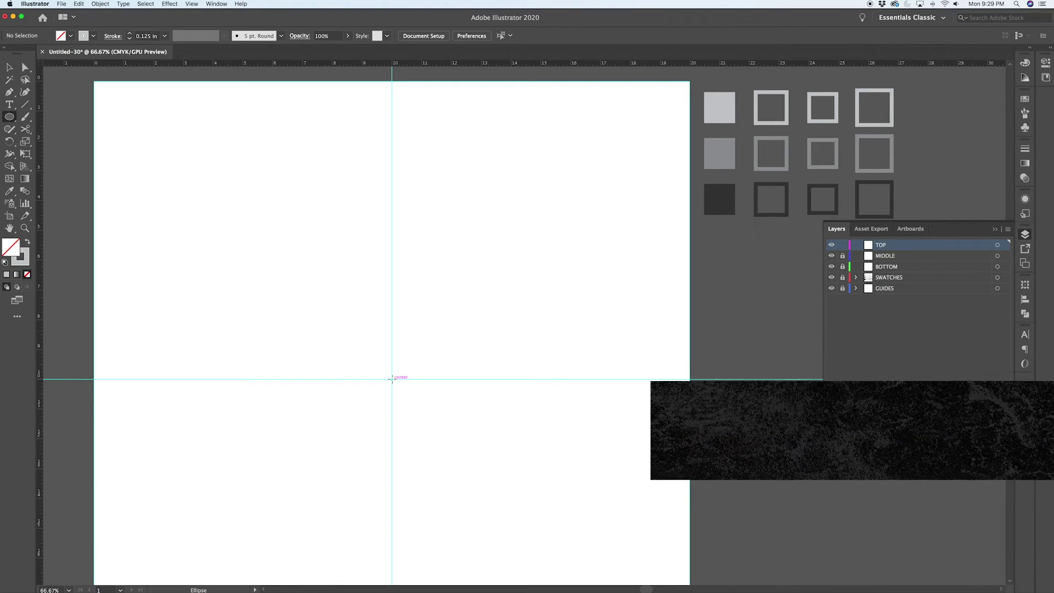
pyautogui.moveTo(391, 379); pyautogui.dragTo(337, 228)
# - Copy the light gray center-aligned outline swatch's style onto the ellipse and set its stroke weight to 0.25 in
pyautogui.press('i')
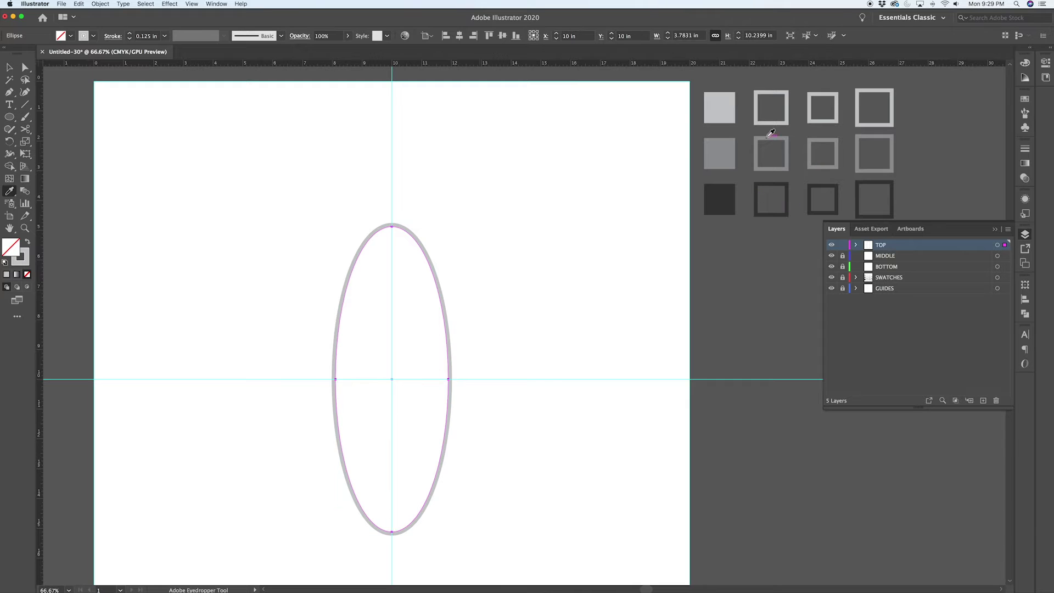
pyautogui.click(773, 119)
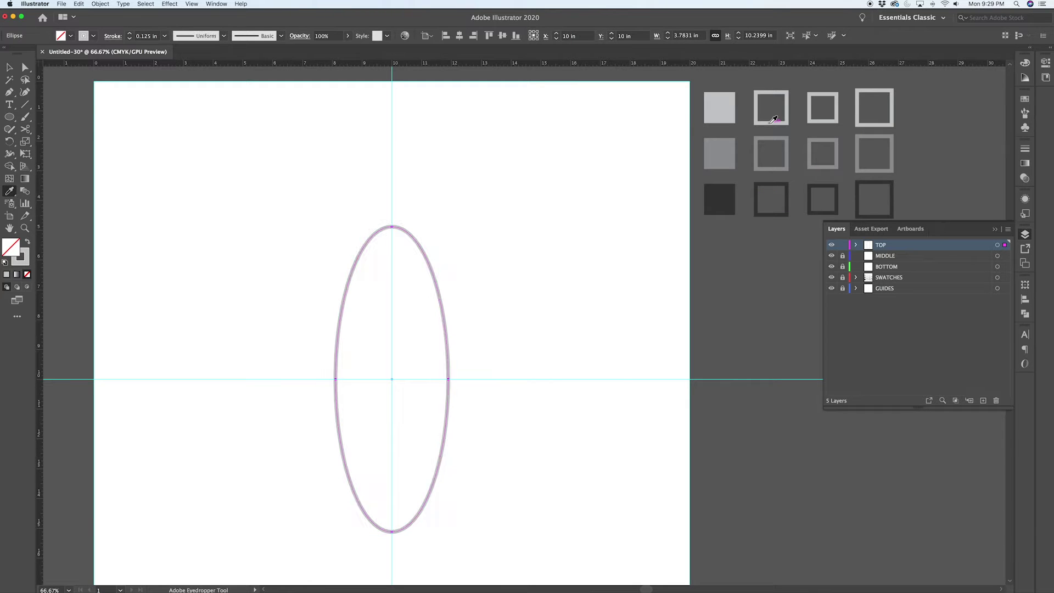
pyautogui.click(1024, 153)
pyautogui.click(932, 159)
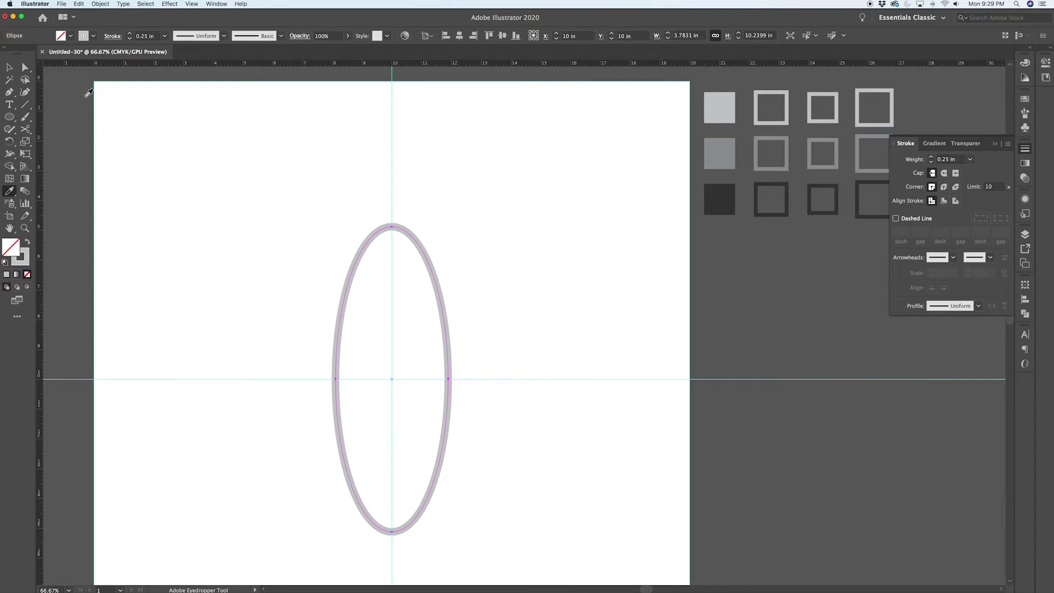
# - Convert the ellipse's top and bottom anchor points to corner points with the Pen tool to form a pointed petal
pyautogui.click(8, 68)
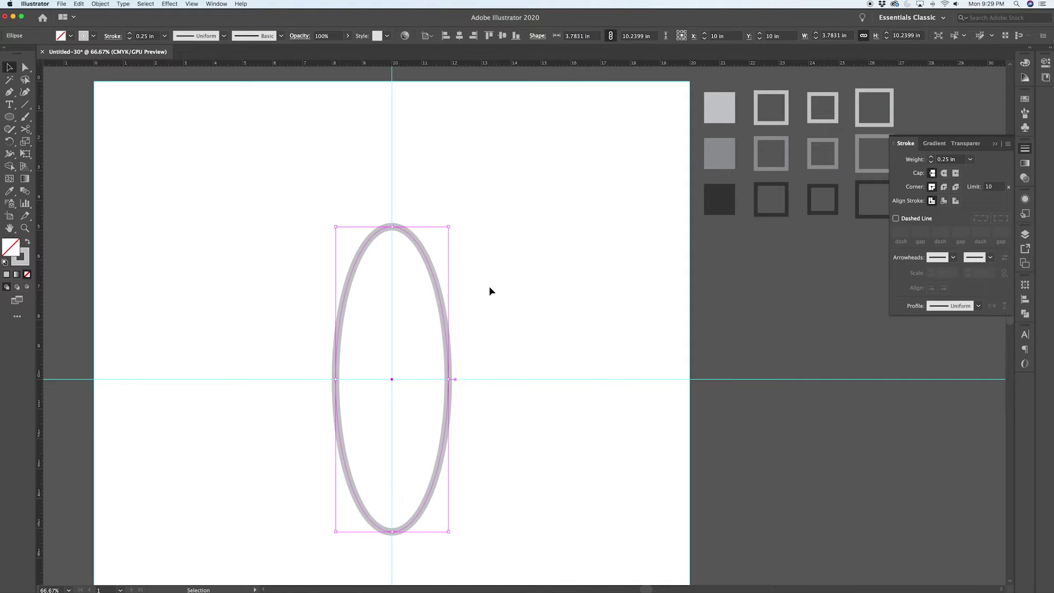
pyautogui.press('p')
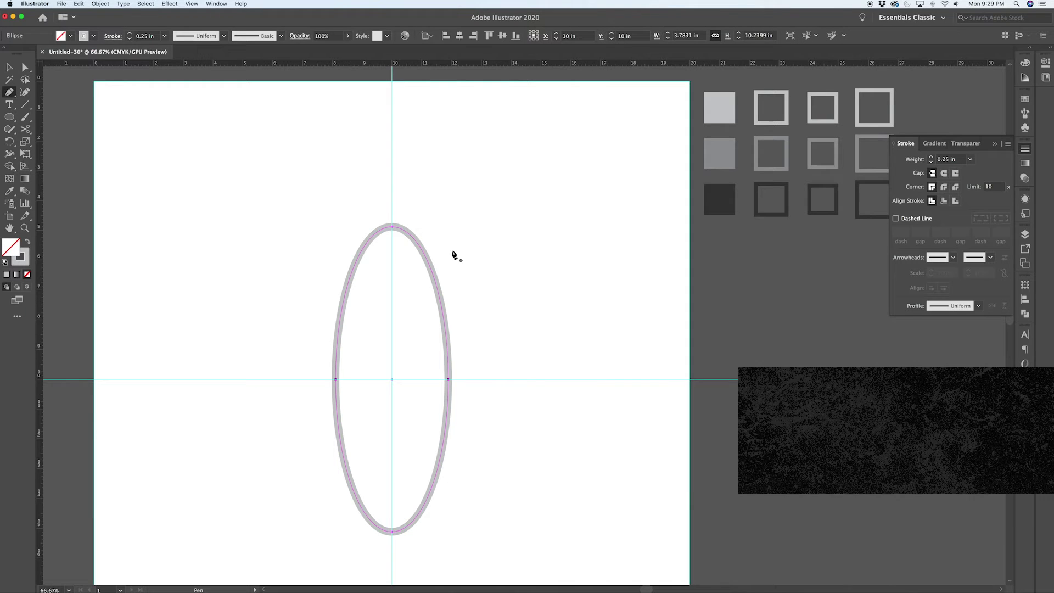
pyautogui.keyDown('alt'); pyautogui.click(392, 226); pyautogui.keyUp('alt')
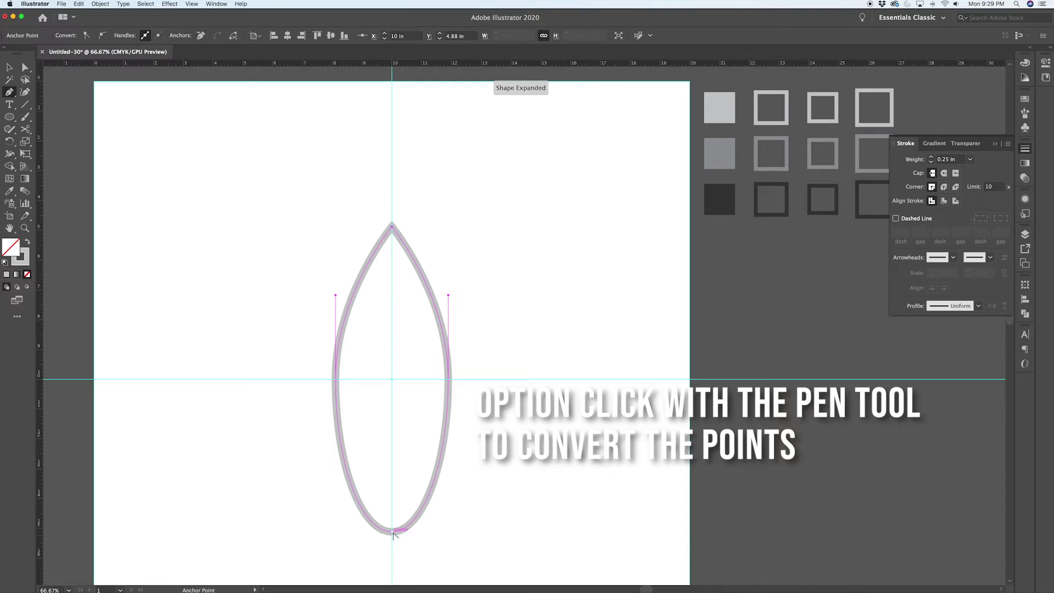
pyautogui.keyDown('alt'); pyautogui.click(393, 532); pyautogui.keyUp('alt')
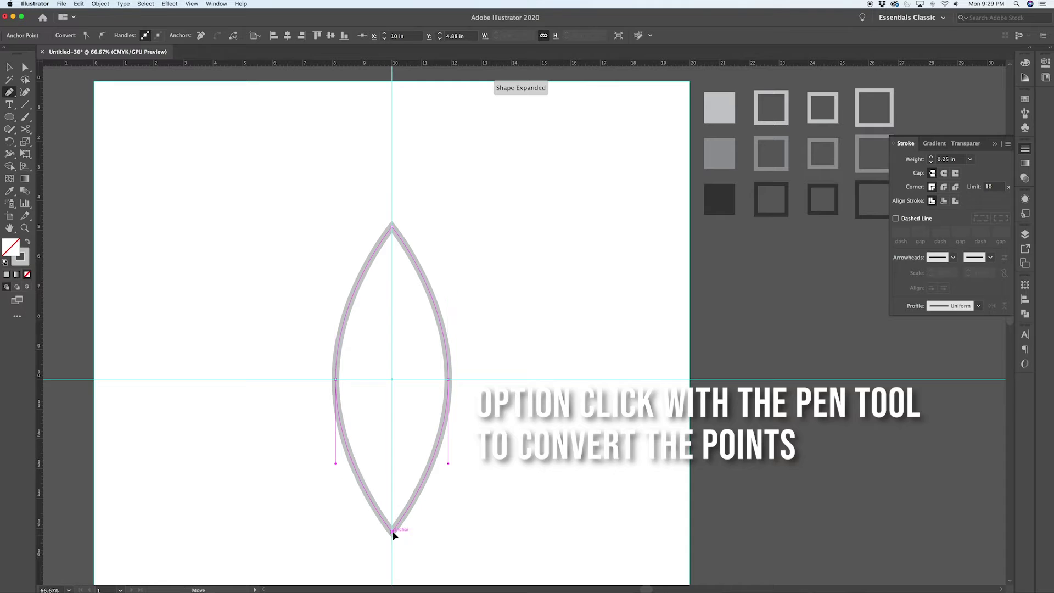
pyautogui.click(10, 67)
pyautogui.click(479, 303)
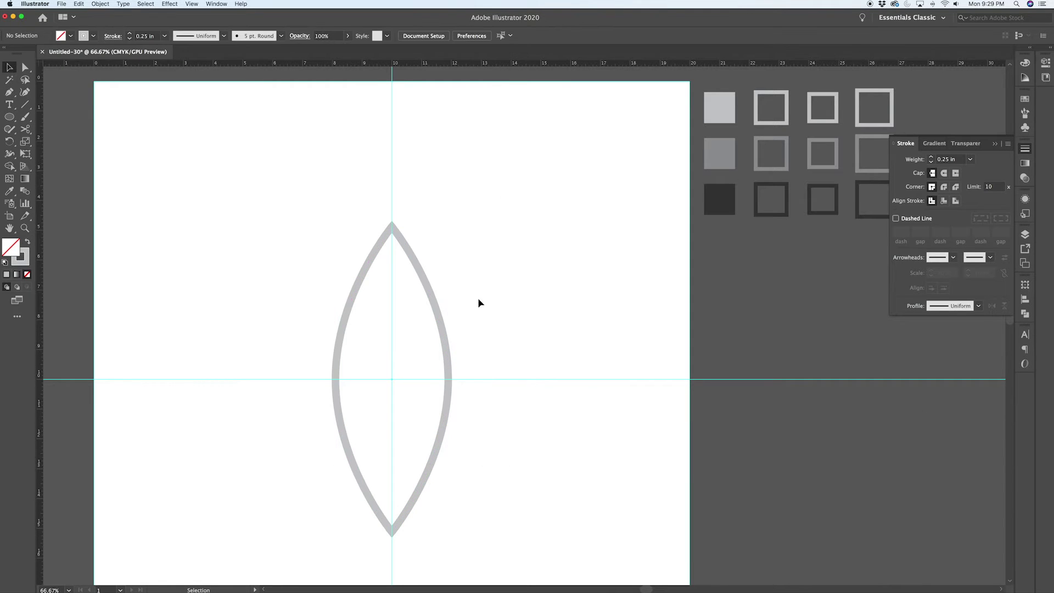
# - Create a copy of the petal rotated 45° around the point where the two guides cross
pyautogui.moveTo(468, 305); pyautogui.dragTo(431, 331)
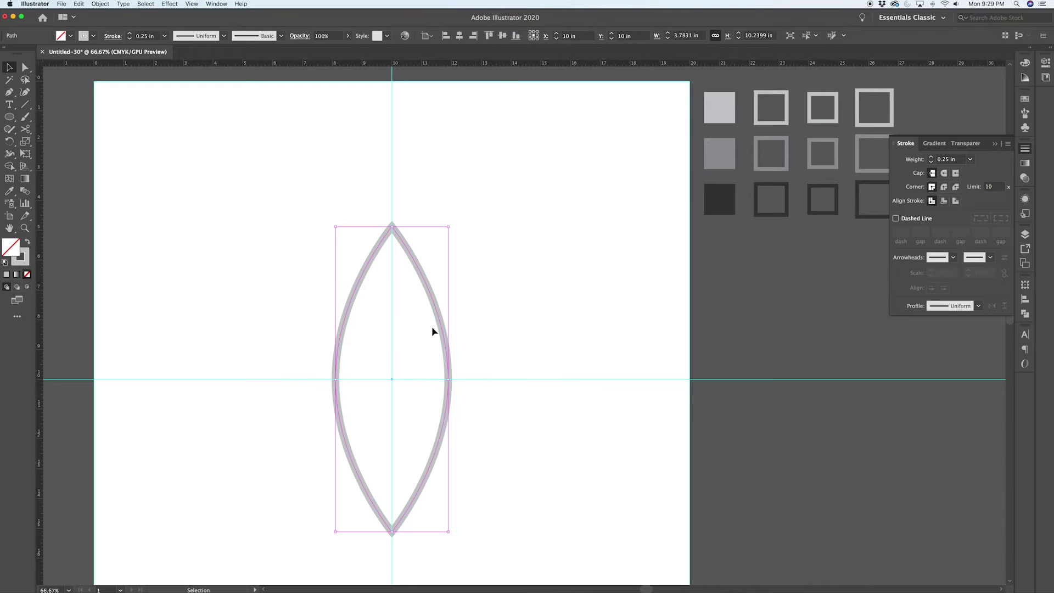
pyautogui.scroll(-3, 432, 331)
pyautogui.press('r')
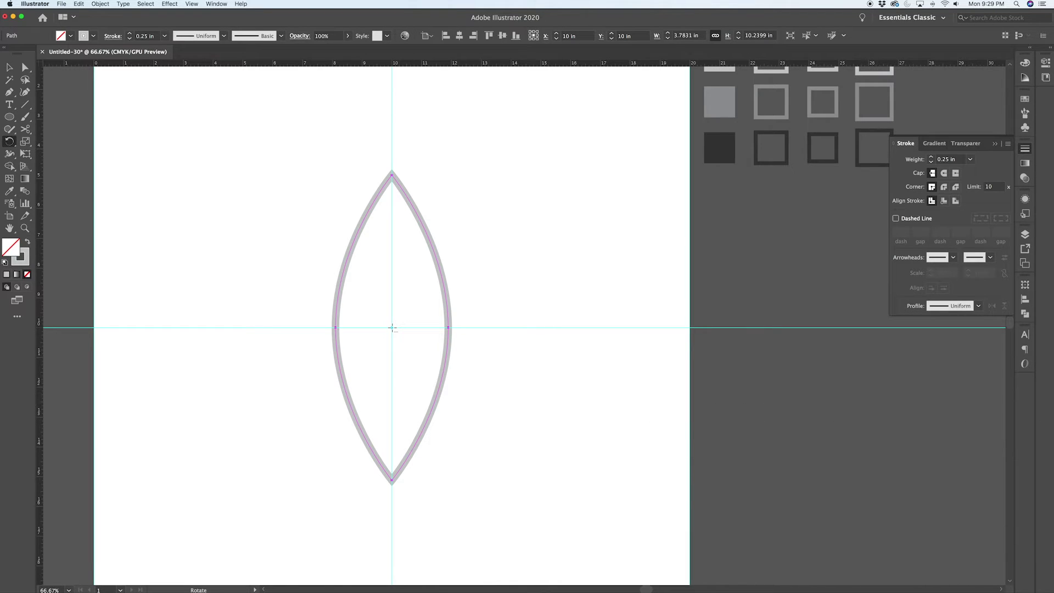
pyautogui.keyDown('alt'); pyautogui.click(392, 328); pyautogui.keyUp('alt')
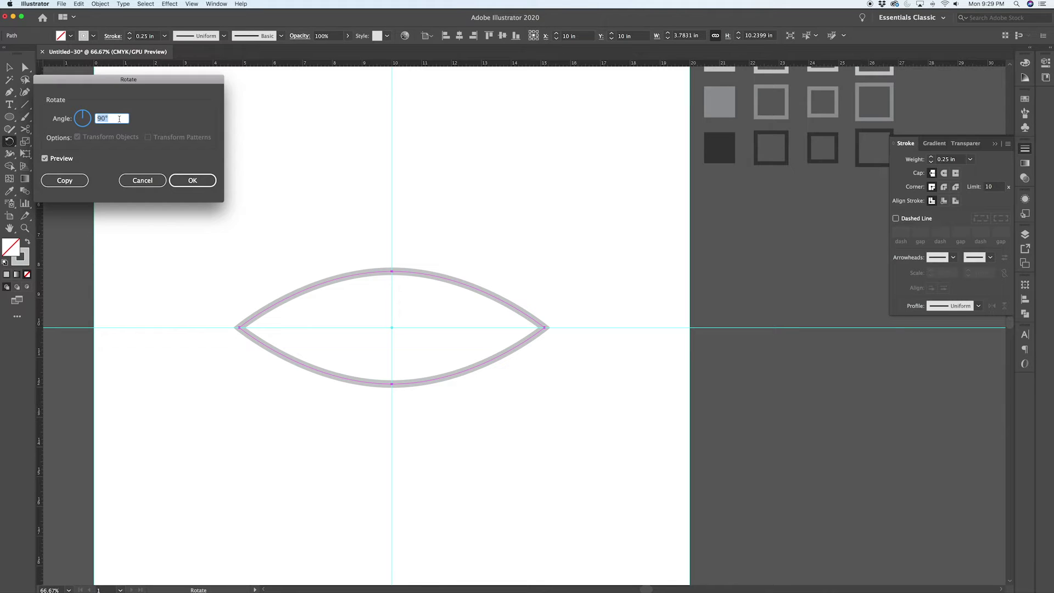
pyautogui.write('45')
pyautogui.click(64, 181)
pyautogui.press('v')
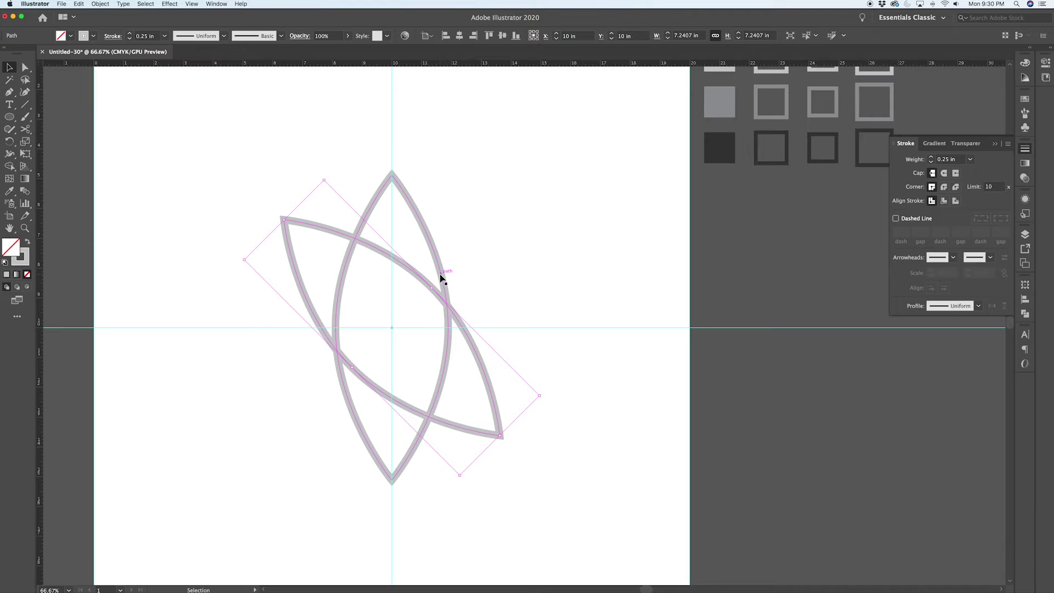
# - Repeat the rotated-copy transformation twice more to complete an eight-pointed star of four petals
pyautogui.press('super+d')
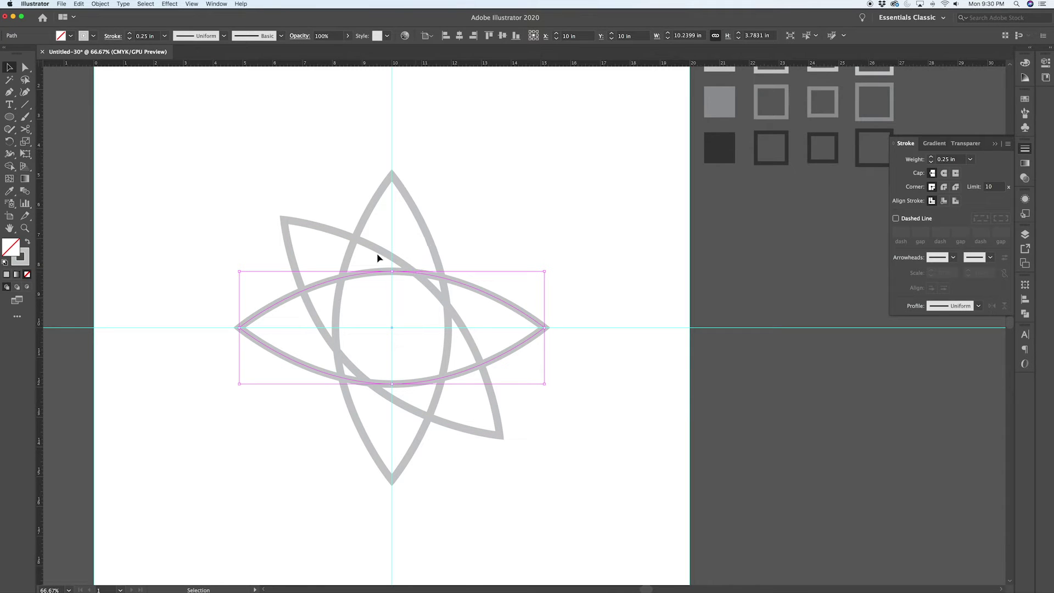
pyautogui.click(338, 233)
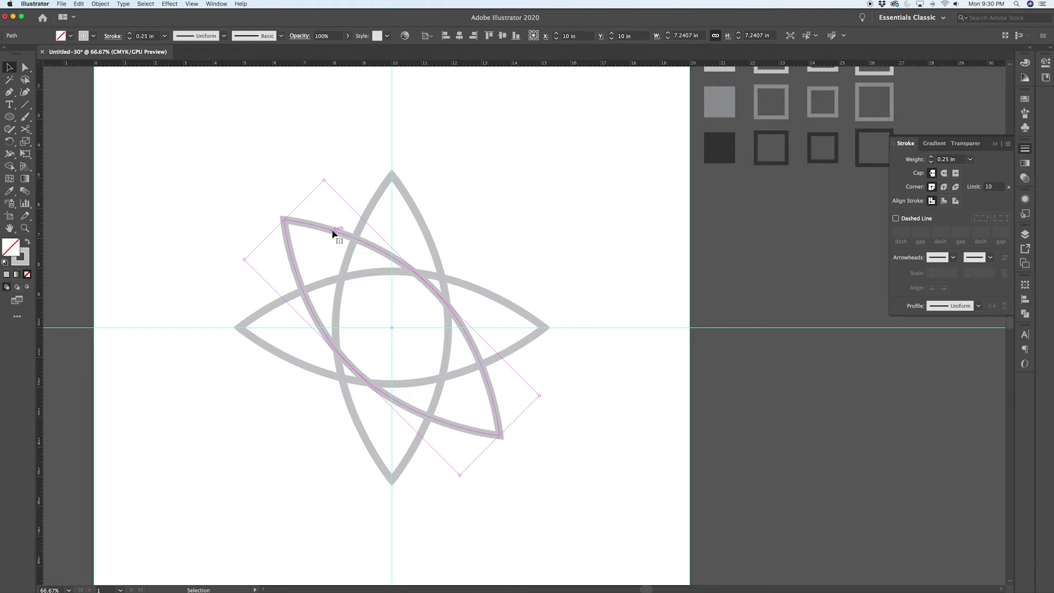
pyautogui.click(272, 345)
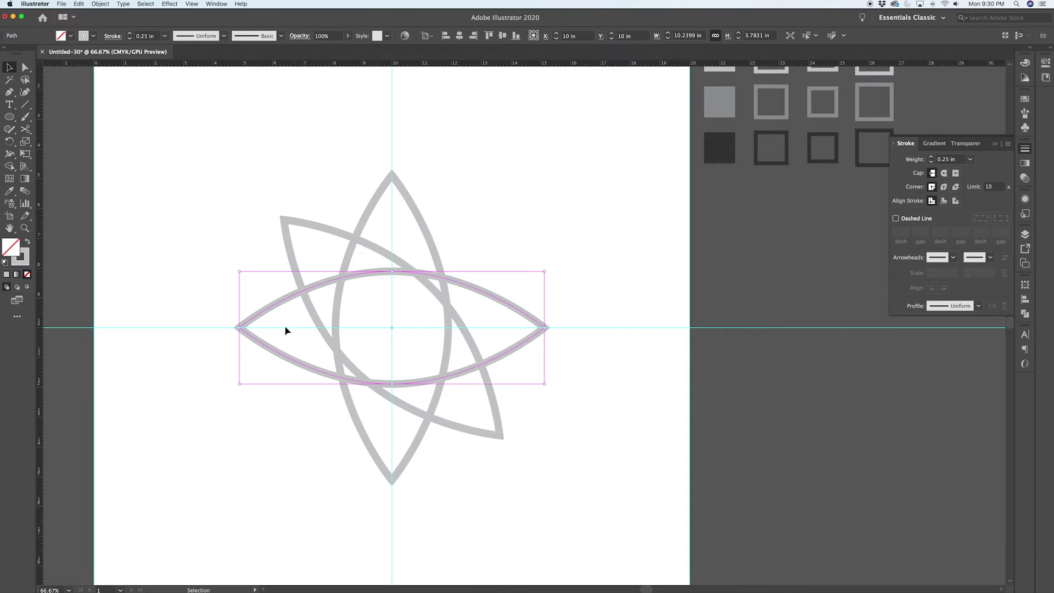
pyautogui.press('a')
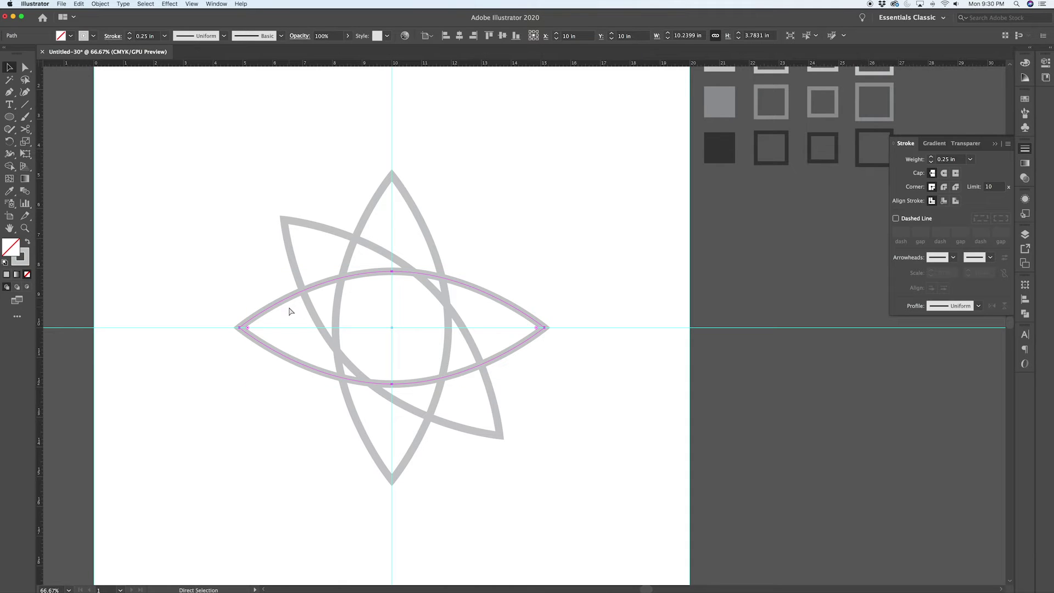
pyautogui.press('super+d')
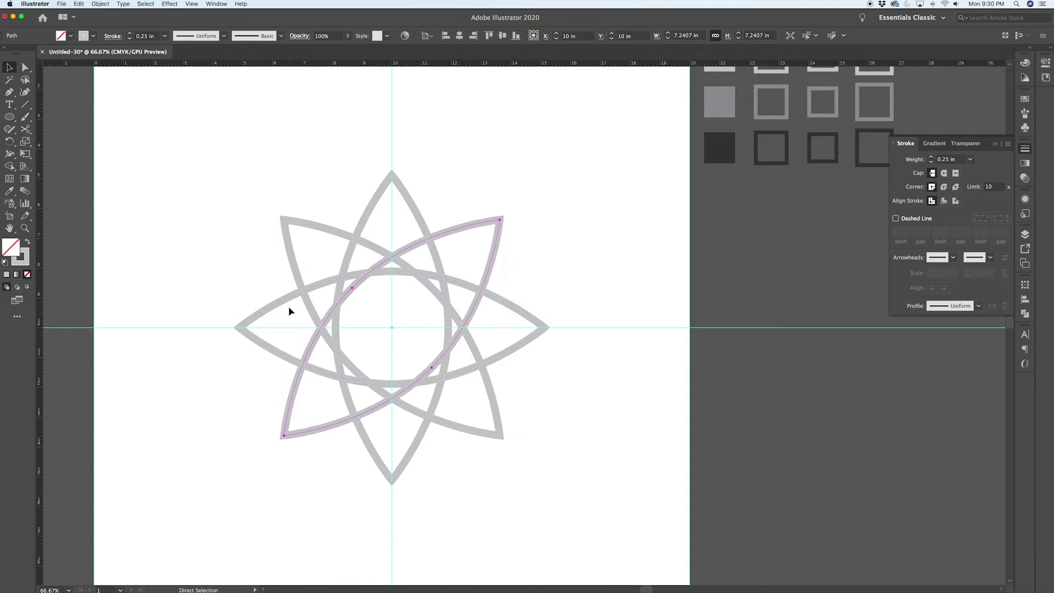
pyautogui.click(231, 451)
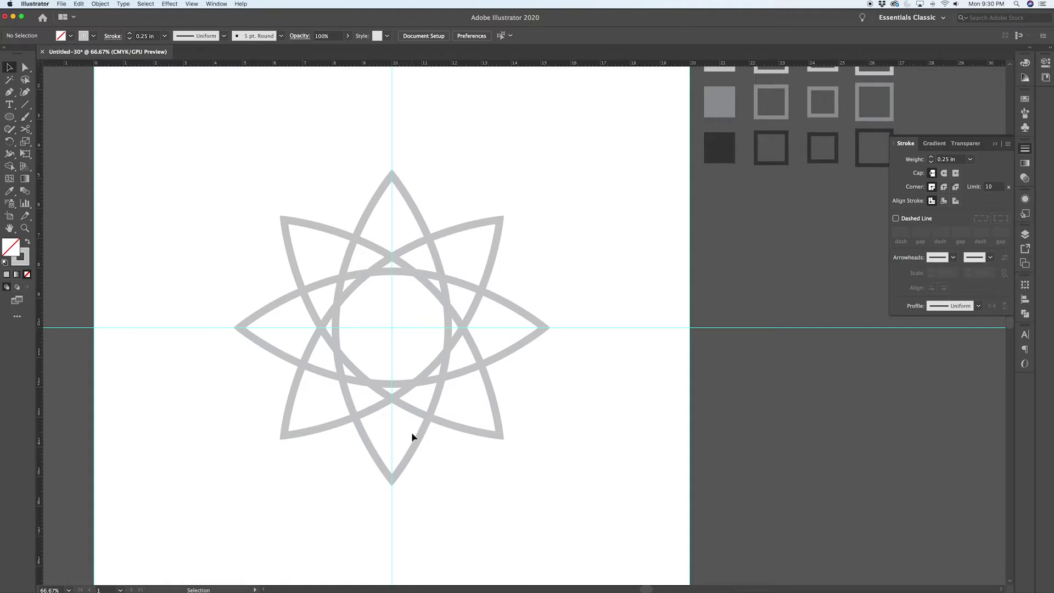
# - Select all four overlapping petals on the TOP layer and copy them
pyautogui.press('super+minus')
pyautogui.moveTo(215, 179); pyautogui.dragTo(505, 459)
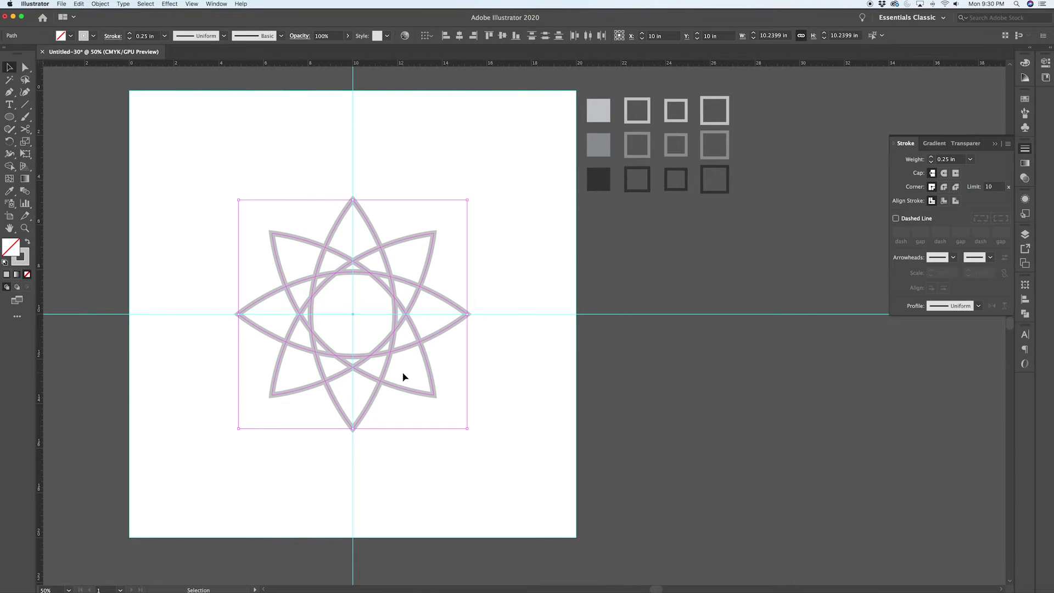
pyautogui.press('super+c')
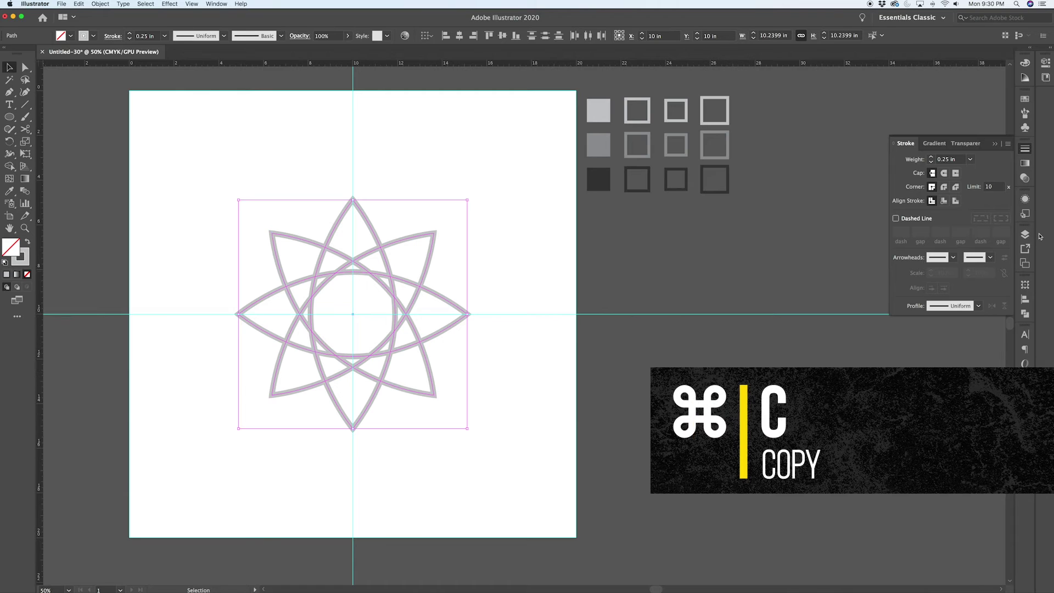
# - Lock the TOP layer, unlock MIDDLE and paste the copied petals in front at the same position on it
pyautogui.click(1025, 237)
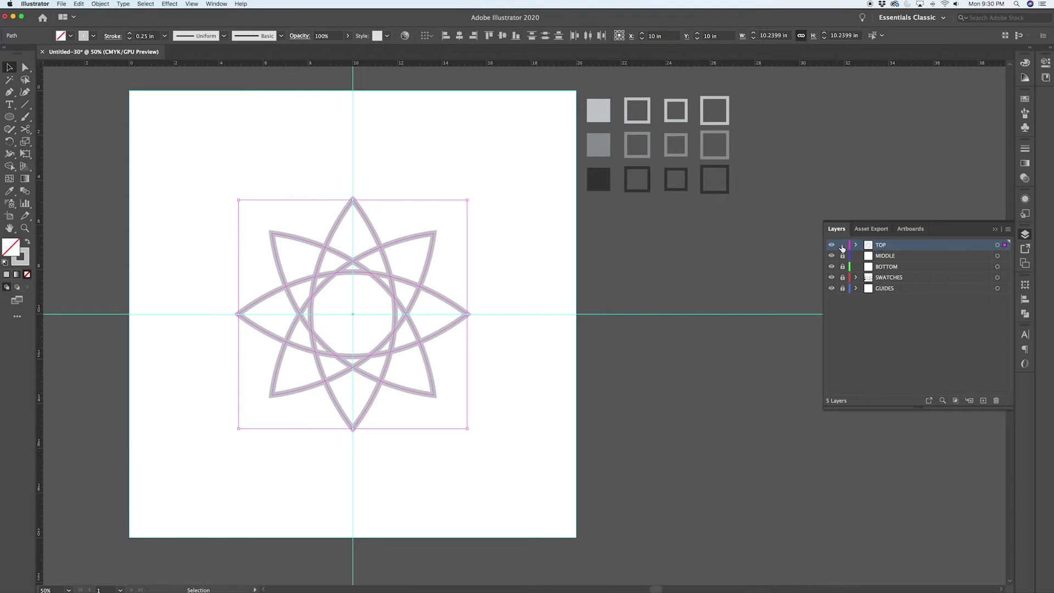
pyautogui.click(843, 244)
pyautogui.click(843, 256)
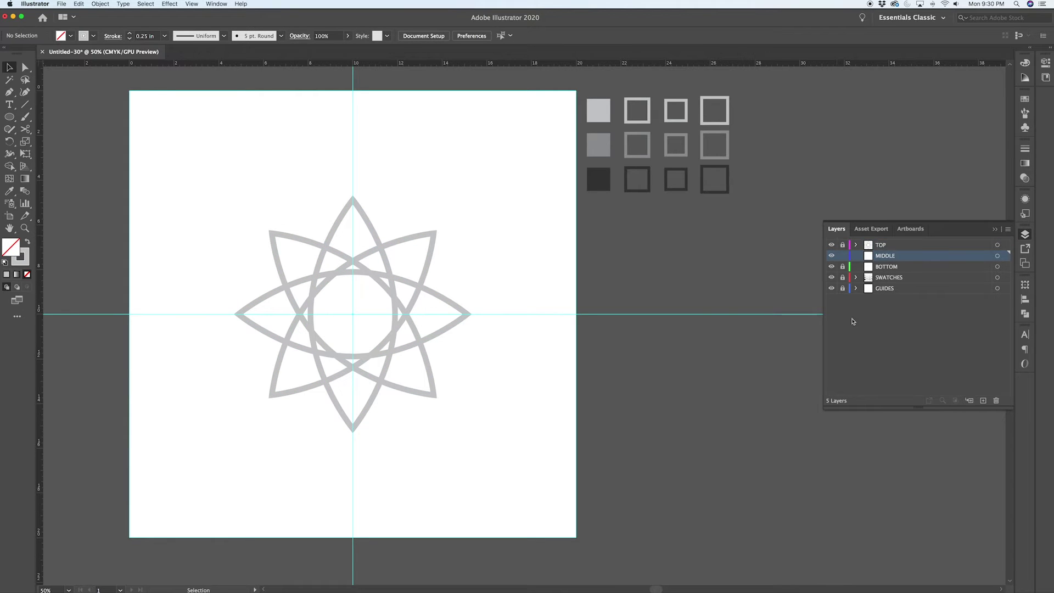
pyautogui.press('a')
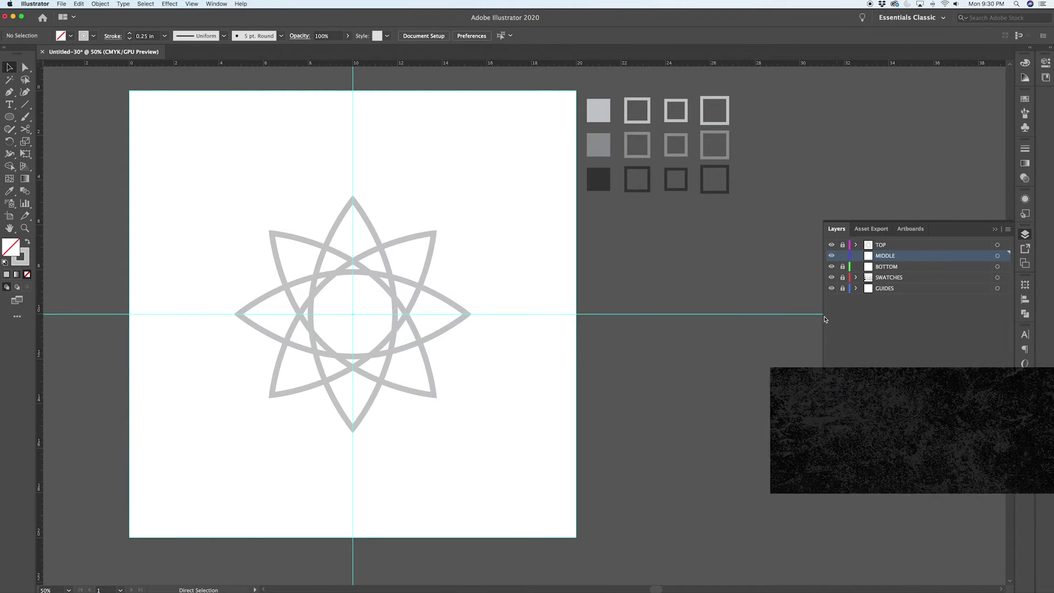
pyautogui.press('super+f')
pyautogui.press('v')
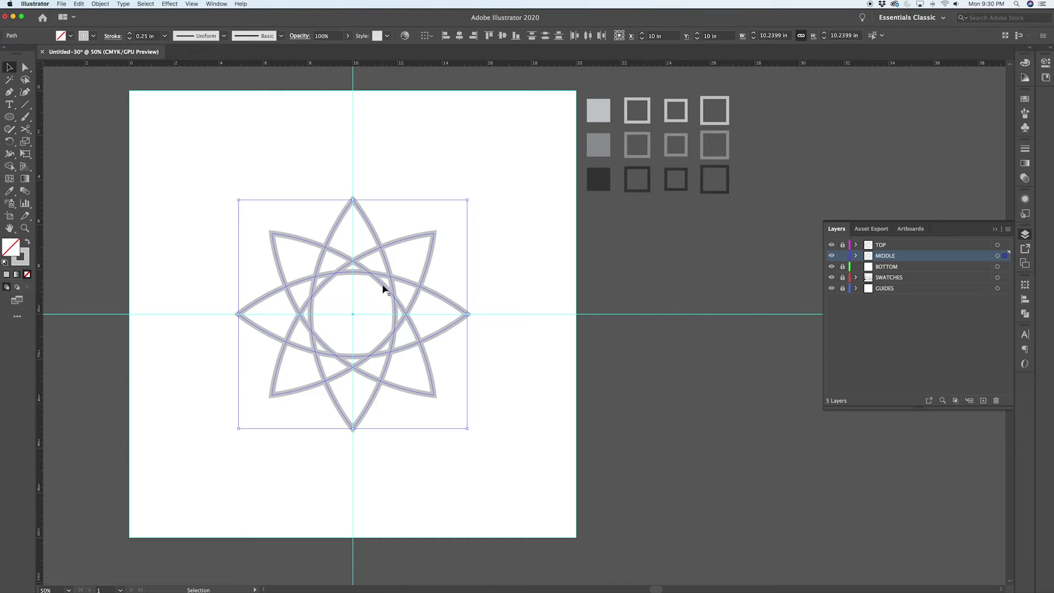
# - Apply the medium gray center-aligned outline swatch's style to the MIDDLE layer petals and set their stroke weight to 0.625 in
pyautogui.press('i')
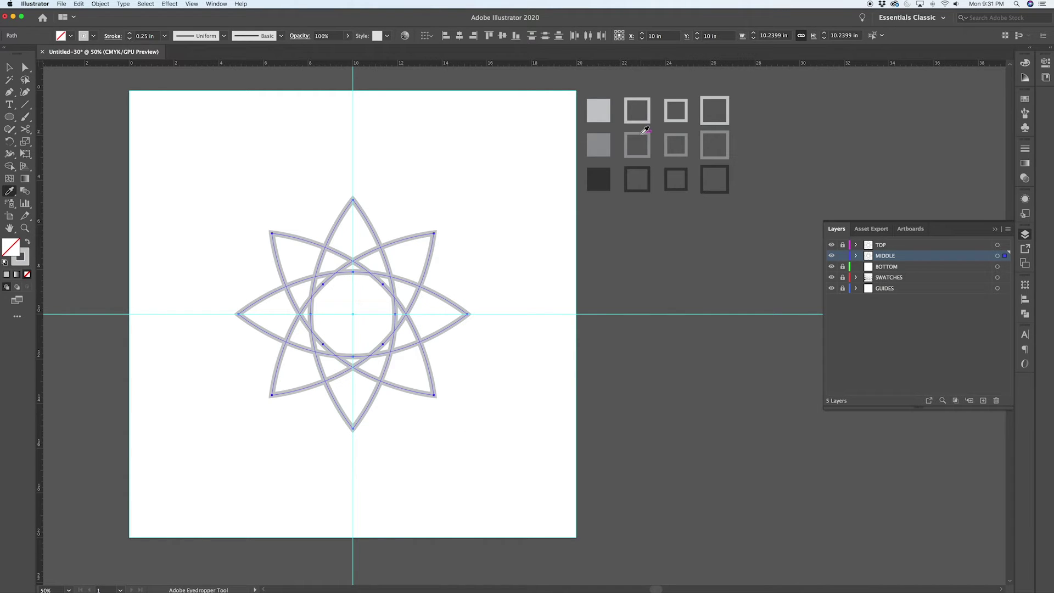
pyautogui.click(644, 132)
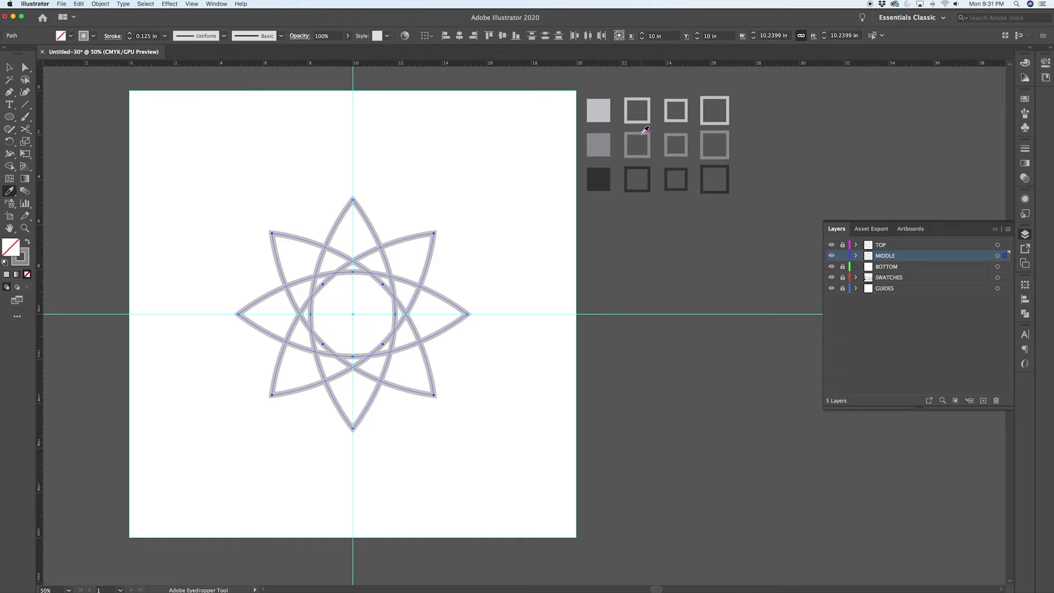
pyautogui.click(1025, 148)
pyautogui.click(930, 157)
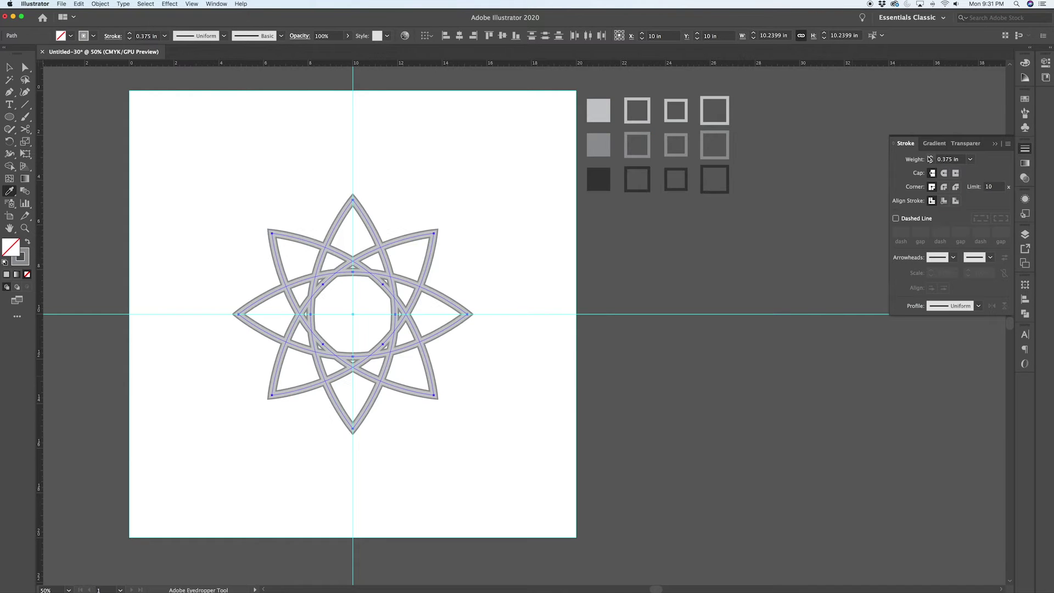
pyautogui.click(930, 157)
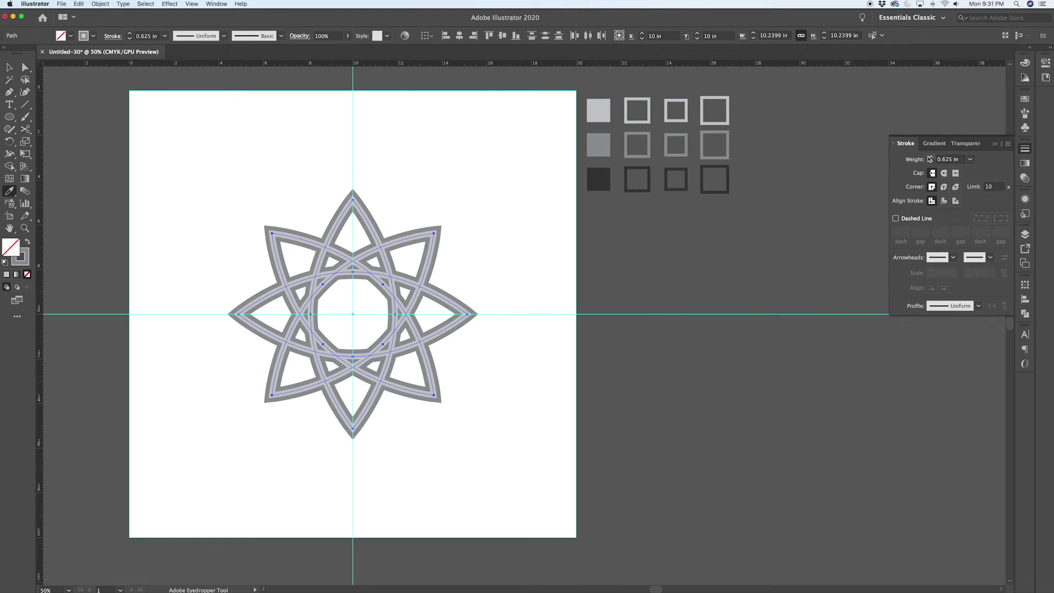
pyautogui.click(9, 67)
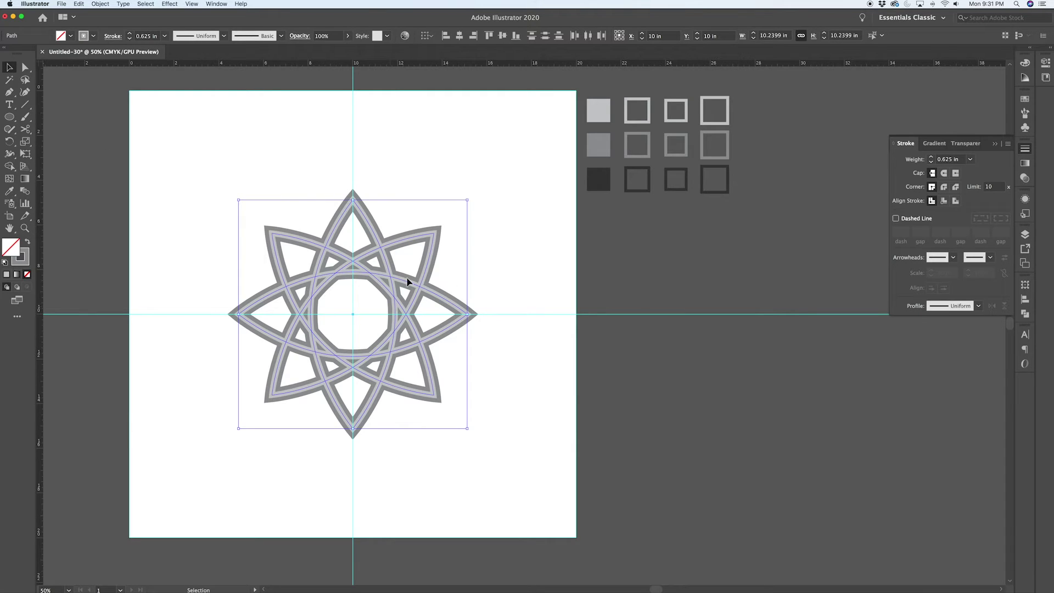
# - Lock the MIDDLE layer, unlock BOTTOM and paste the copied petals in front at the same position on it
pyautogui.click(1025, 234)
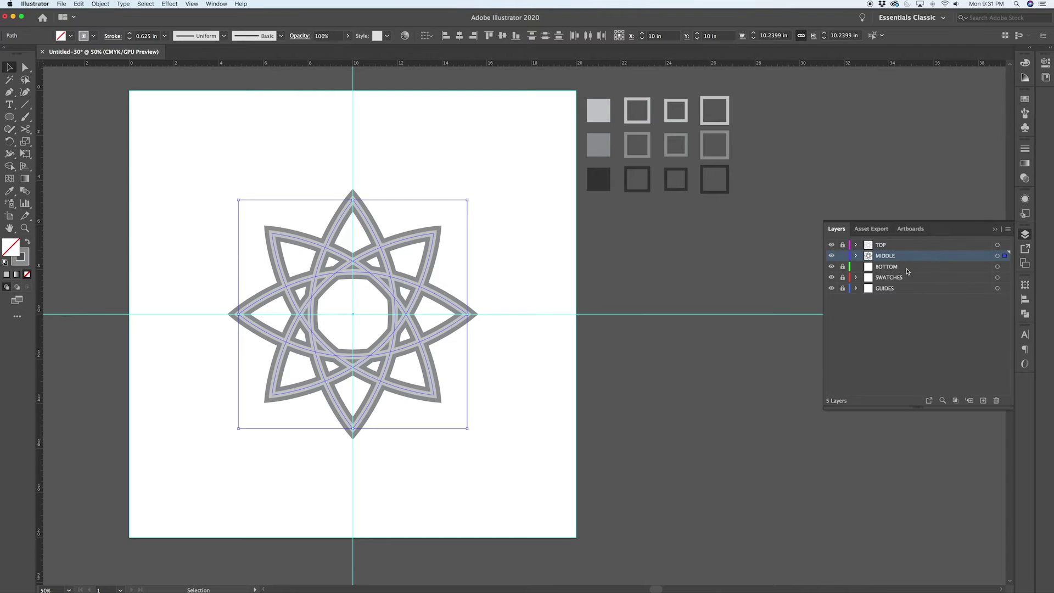
pyautogui.click(842, 256)
pyautogui.click(843, 267)
pyautogui.click(849, 266)
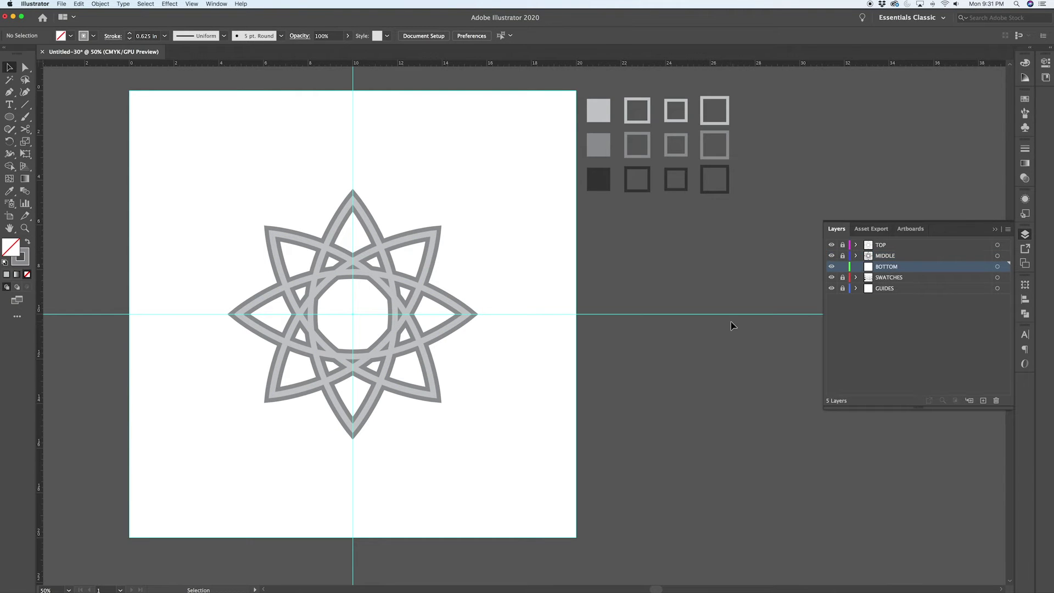
pyautogui.press('a')
pyautogui.press('super+a')
pyautogui.press('v')
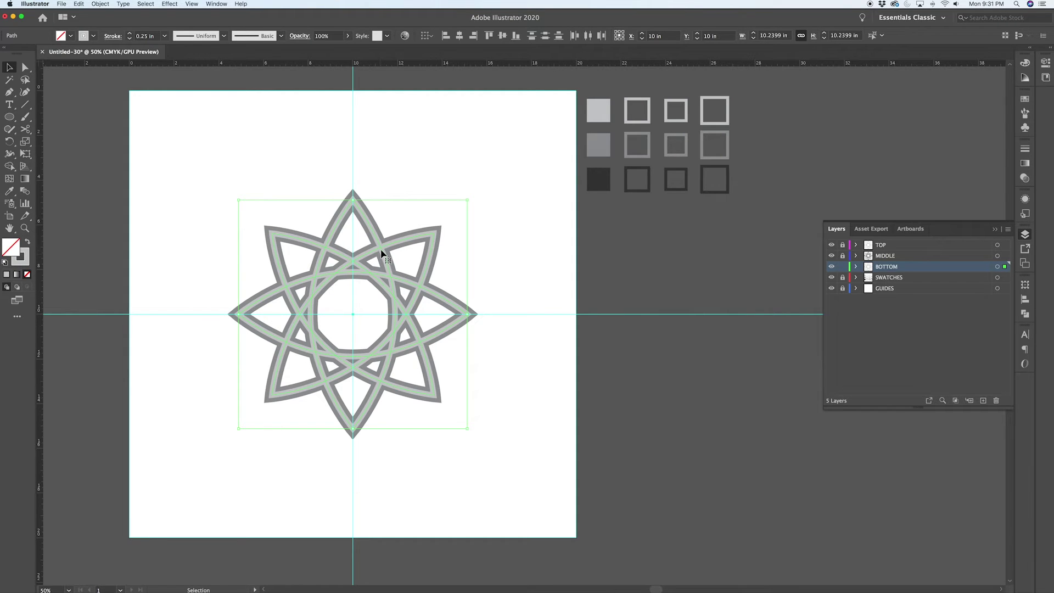
# - Apply the dark gray center-aligned outline swatch's style to the BOTTOM layer petals, set their stroke weight to 1.125 in and deselect them
pyautogui.press('i')
pyautogui.click(645, 165)
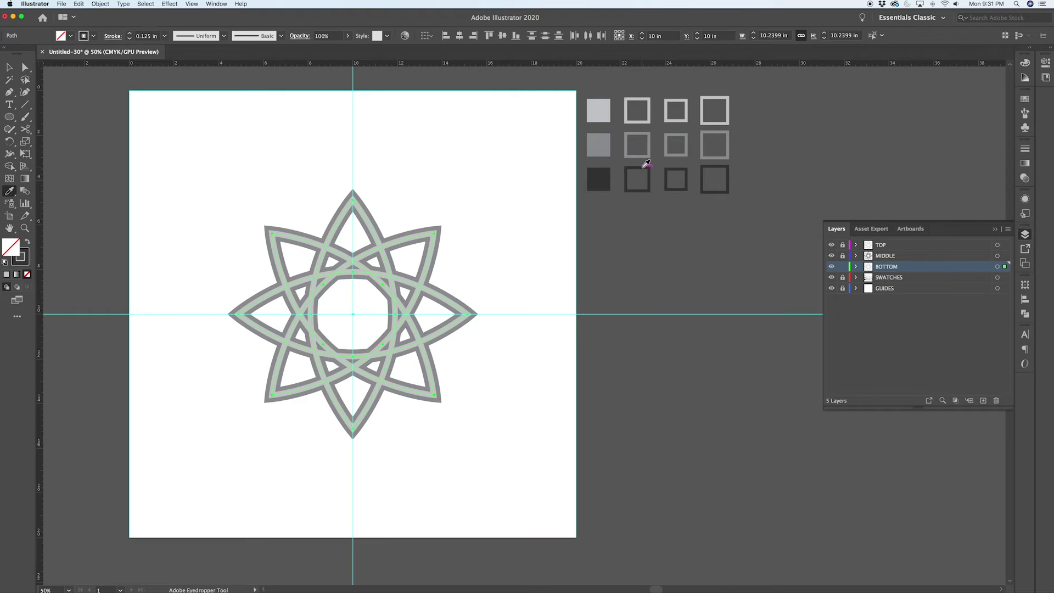
pyautogui.click(1025, 148)
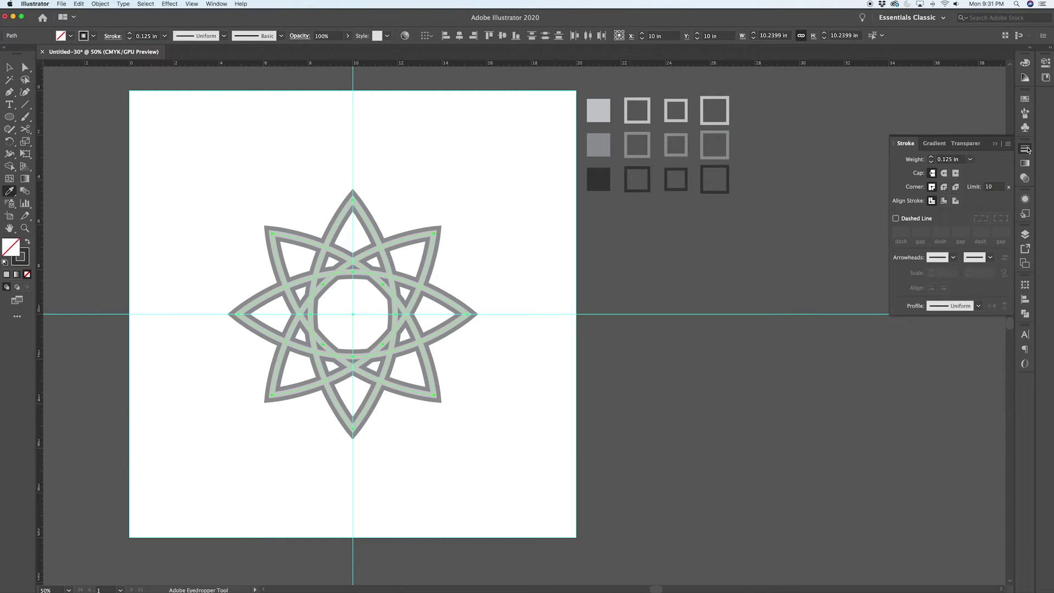
pyautogui.click(931, 158)
pyautogui.click(932, 158)
pyautogui.click(931, 158)
pyautogui.click(931, 157)
pyautogui.click(931, 157)
pyautogui.click(931, 157)
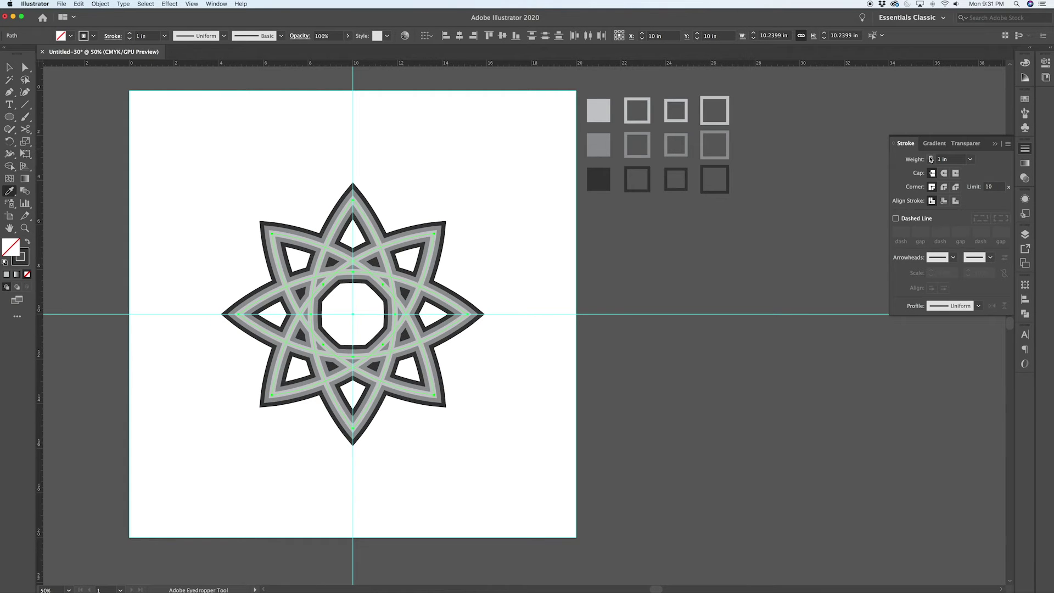
pyautogui.click(931, 157)
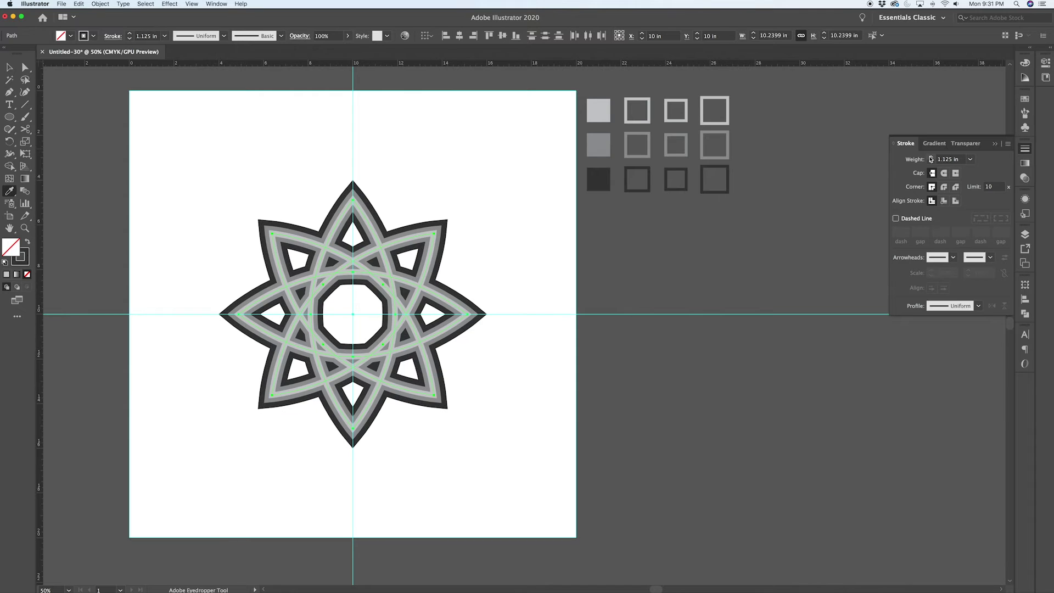
pyautogui.press('v')
pyautogui.click(434, 164)
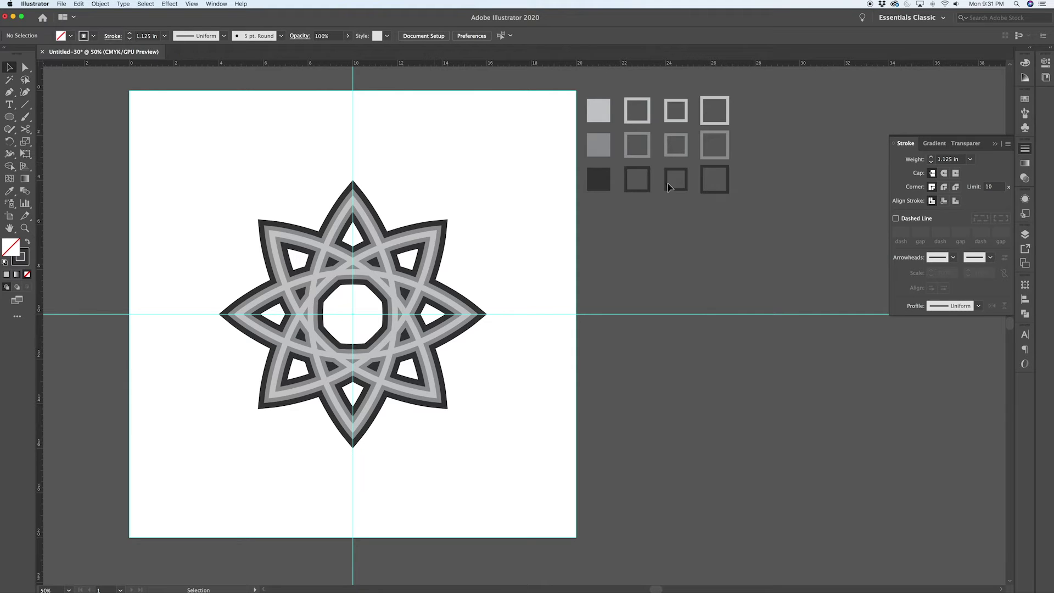
# - Lock the BOTTOM layer, unlock TOP and make it the active layer
pyautogui.click(1025, 234)
pyautogui.click(896, 246)
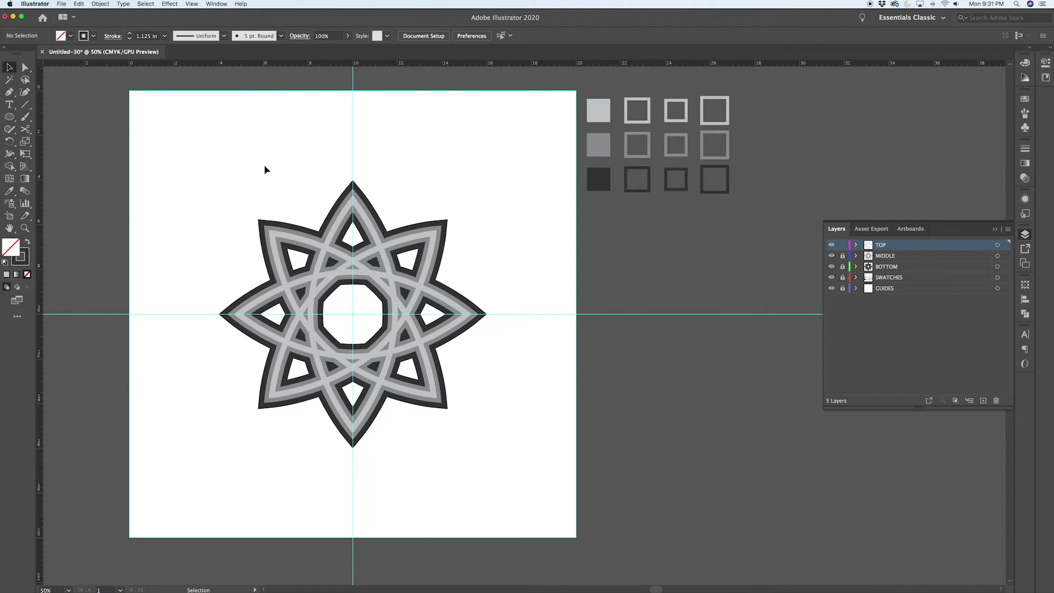
# - Draw a three-point open path with the Pen tool from the vertical guide above the star down to its upper-left petal
pyautogui.press('p')
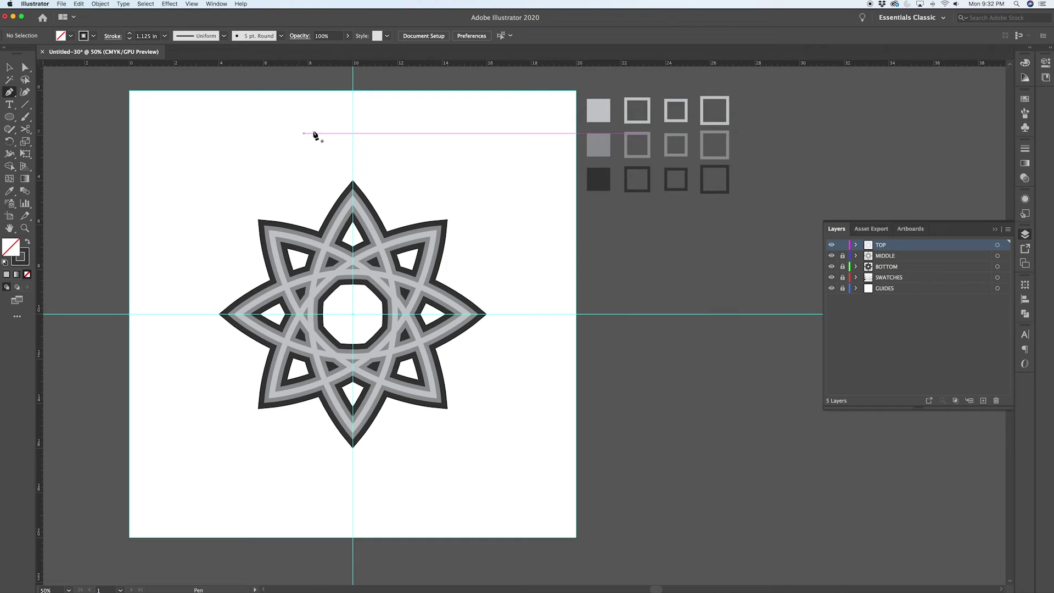
pyautogui.click(353, 125)
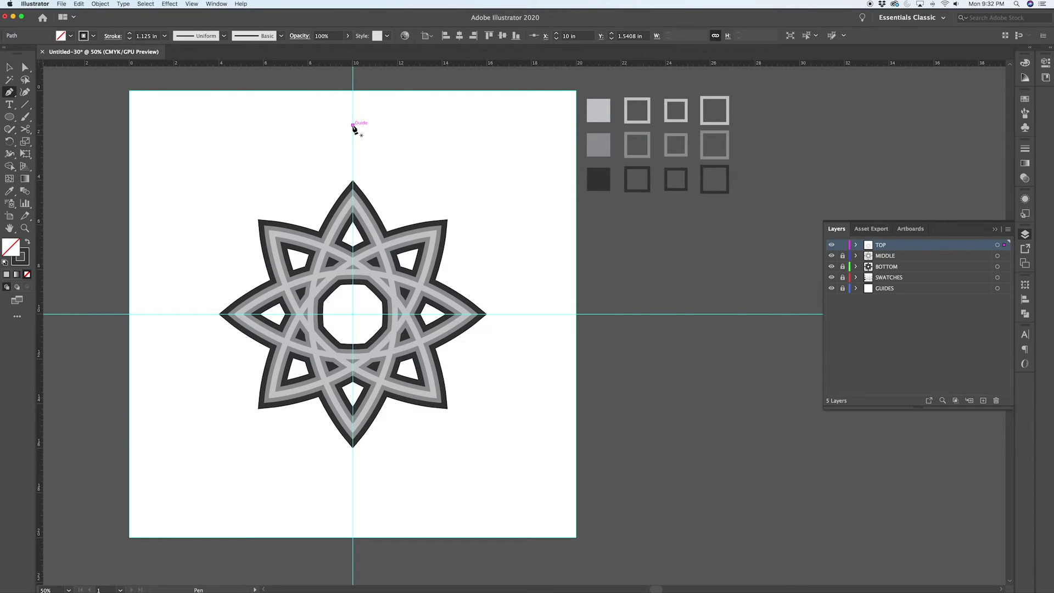
pyautogui.click(295, 184)
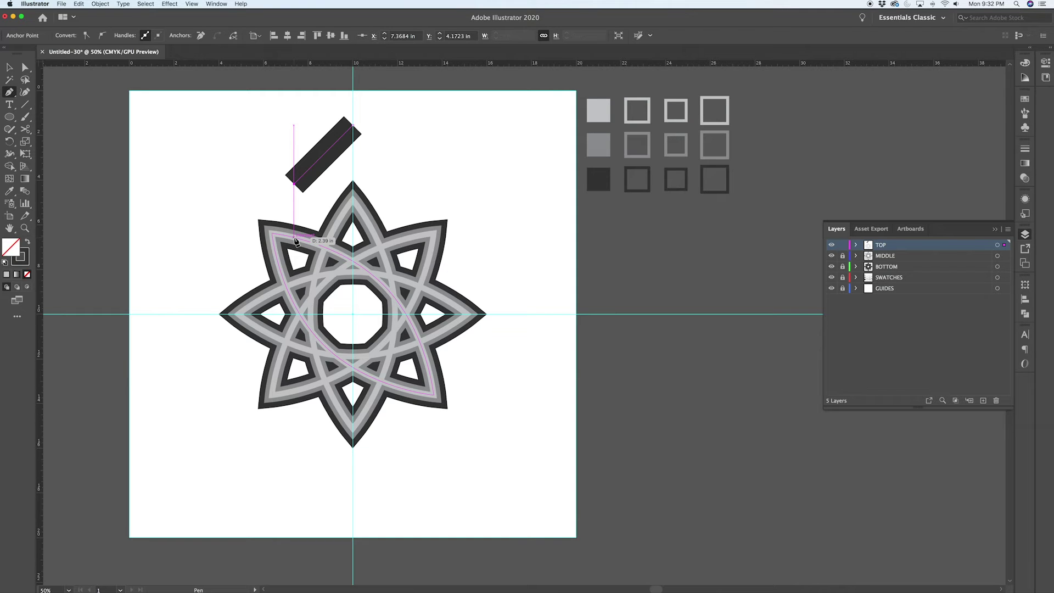
pyautogui.click(296, 232)
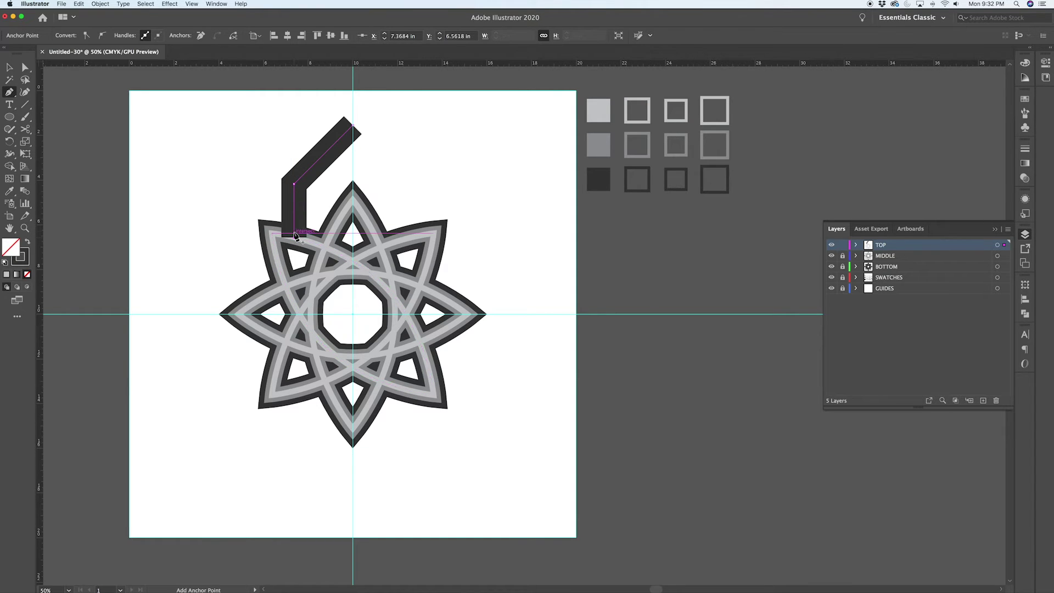
# - Apply the light gray center-aligned outline swatch's style to the new path and set its stroke weight to 0.25 in
pyautogui.press('i')
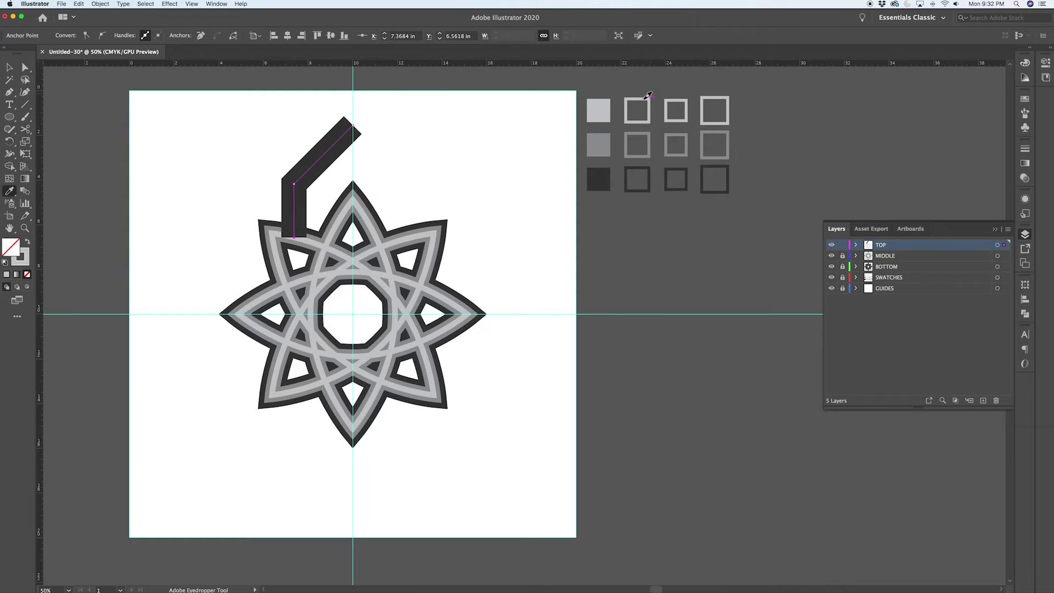
pyautogui.click(647, 98)
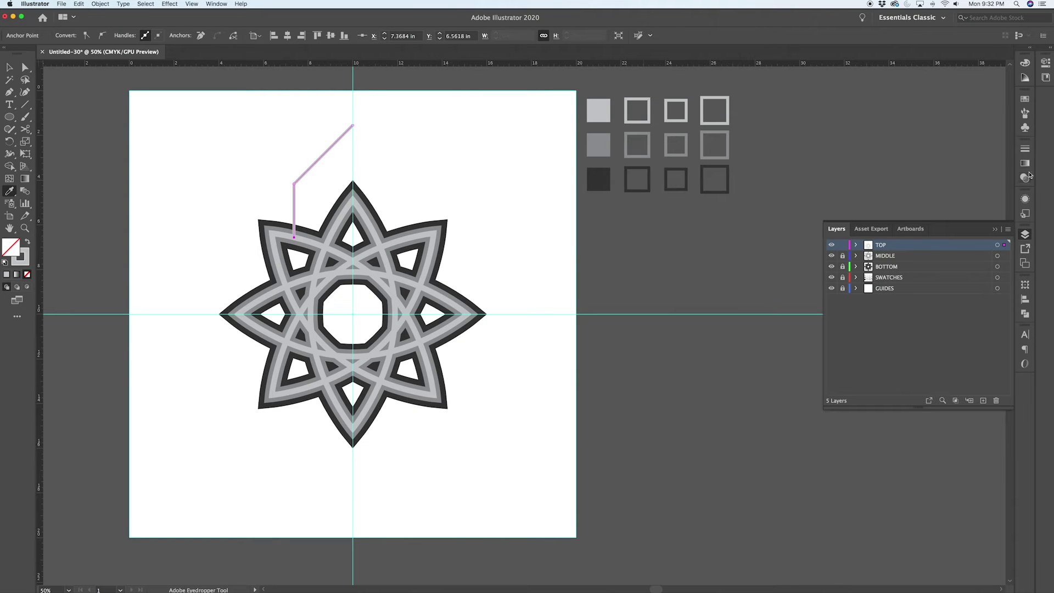
pyautogui.click(1025, 148)
pyautogui.click(932, 157)
pyautogui.click(932, 157)
pyautogui.click(932, 161)
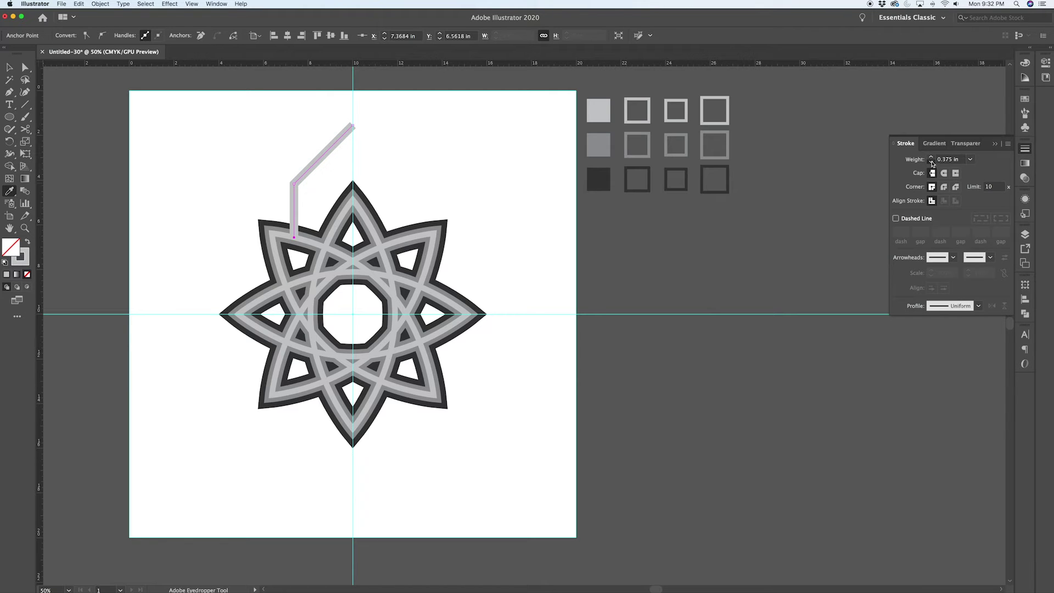
# - Round the path's middle corner into a smooth arc with a radius of about 5.77 in
pyautogui.click(25, 69)
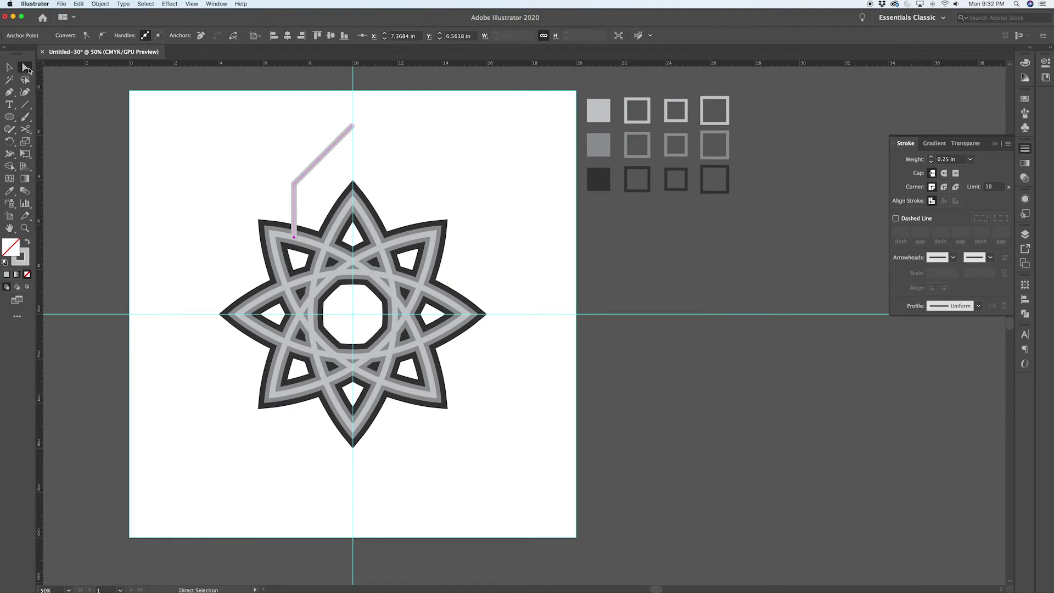
pyautogui.click(309, 190)
pyautogui.click(294, 186)
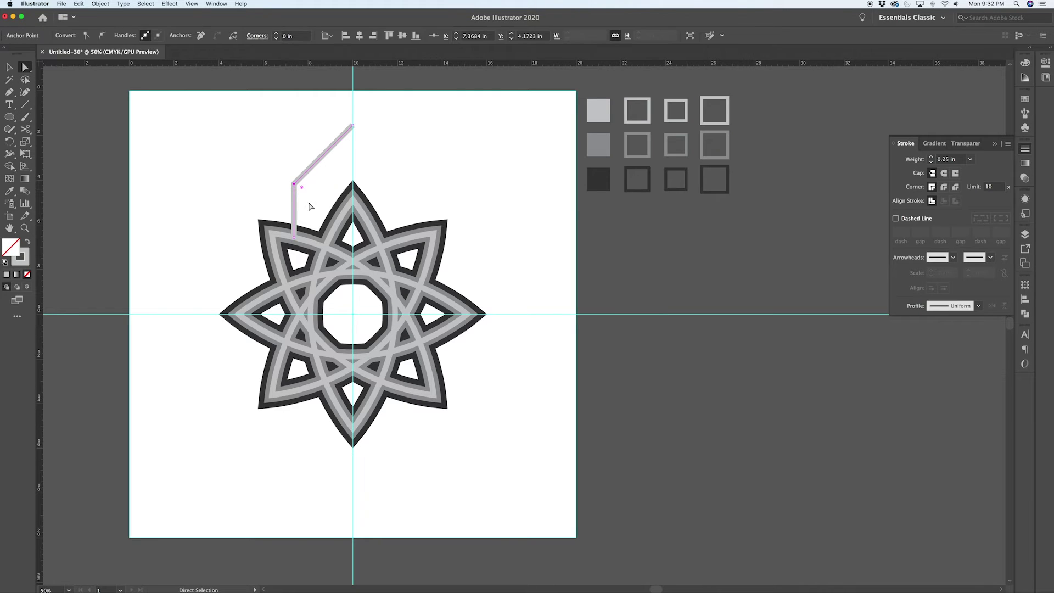
pyautogui.moveTo(302, 188); pyautogui.dragTo(424, 253)
# - Reflect a copy of the curved path across the vertical axis through its upper endpoint on the guide
pyautogui.press('v')
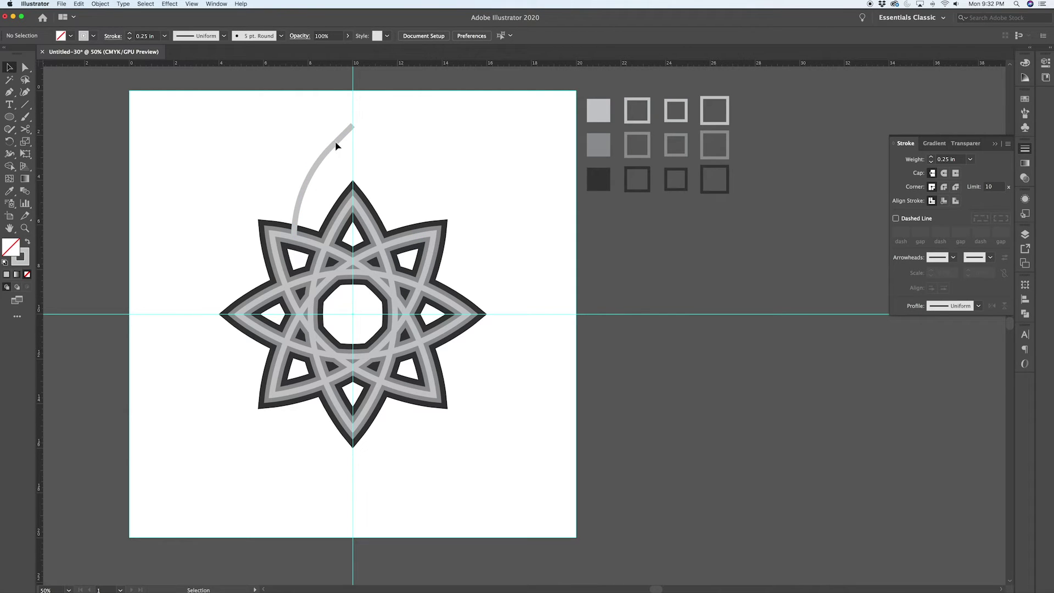
pyautogui.click(336, 144)
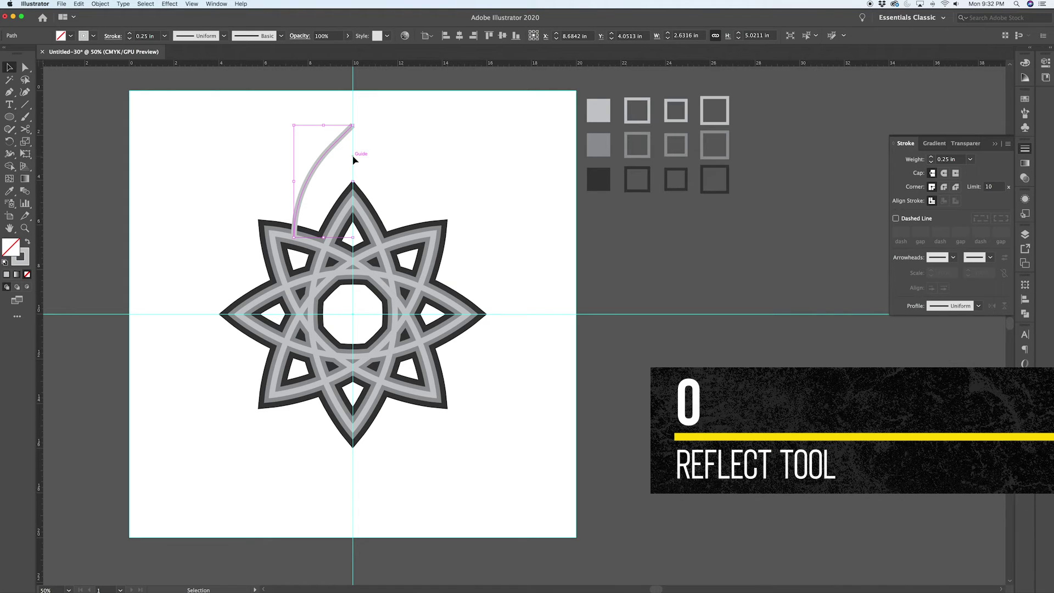
pyautogui.press('o')
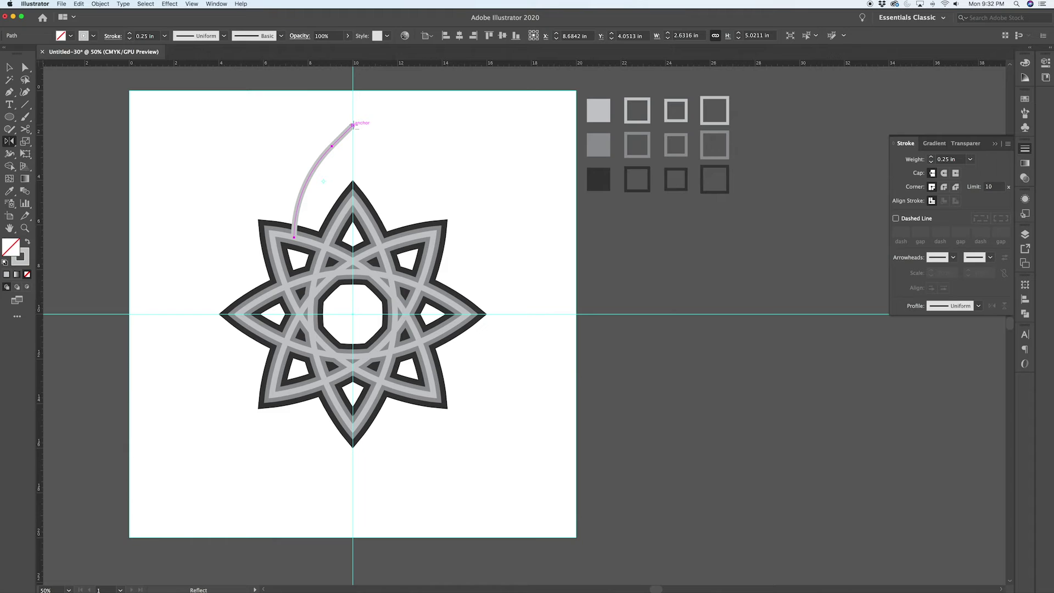
pyautogui.keyDown('alt'); pyautogui.click(353, 125); pyautogui.keyUp('alt')
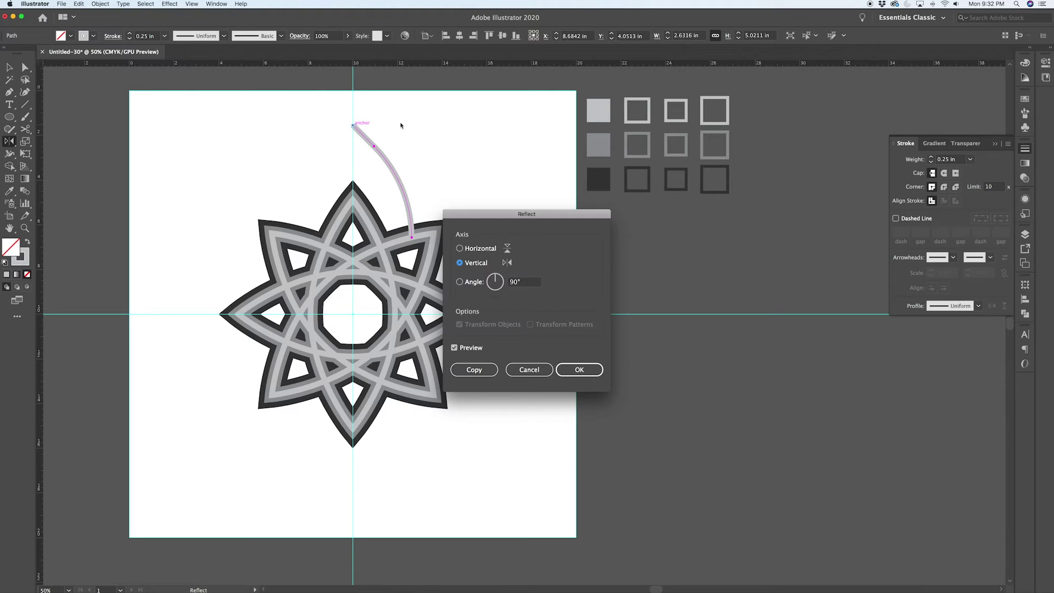
pyautogui.click(480, 372)
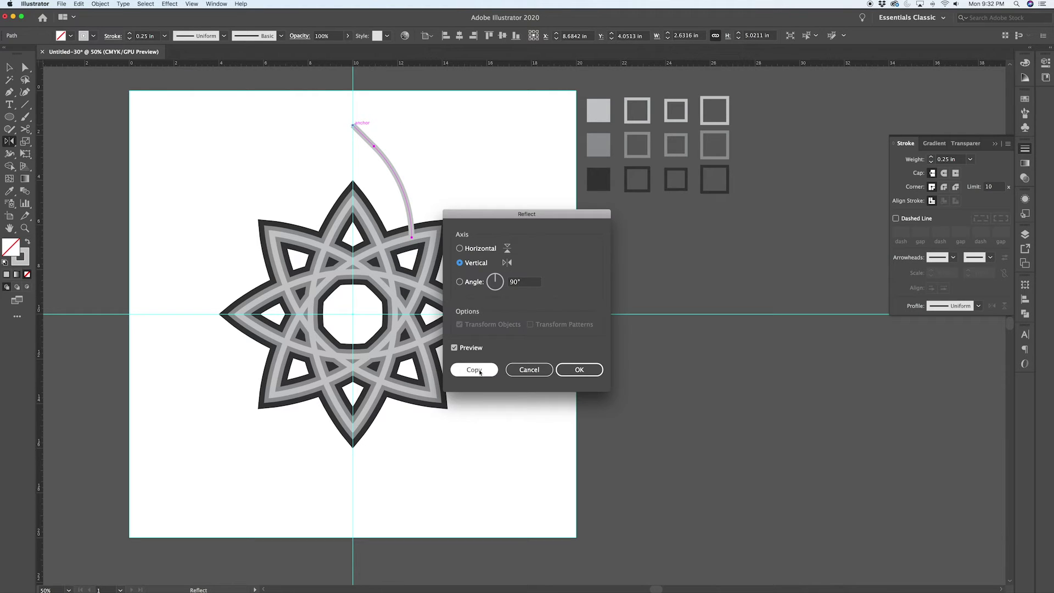
# - Join the two curves' upper endpoints on the vertical guide into a single pointed petal and deselect it
pyautogui.press('a')
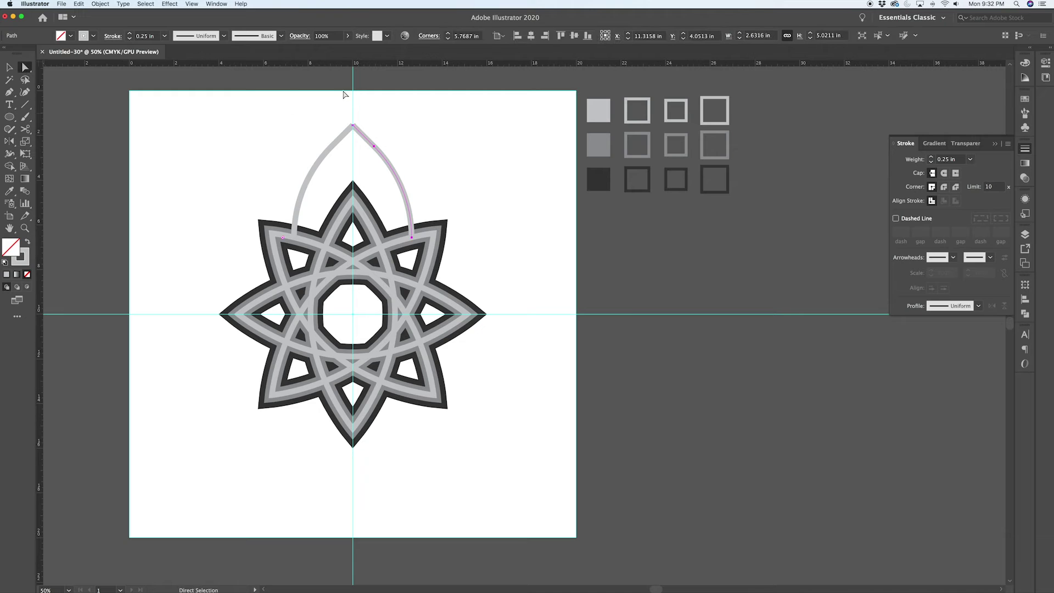
pyautogui.scroll(3, 349, 118)
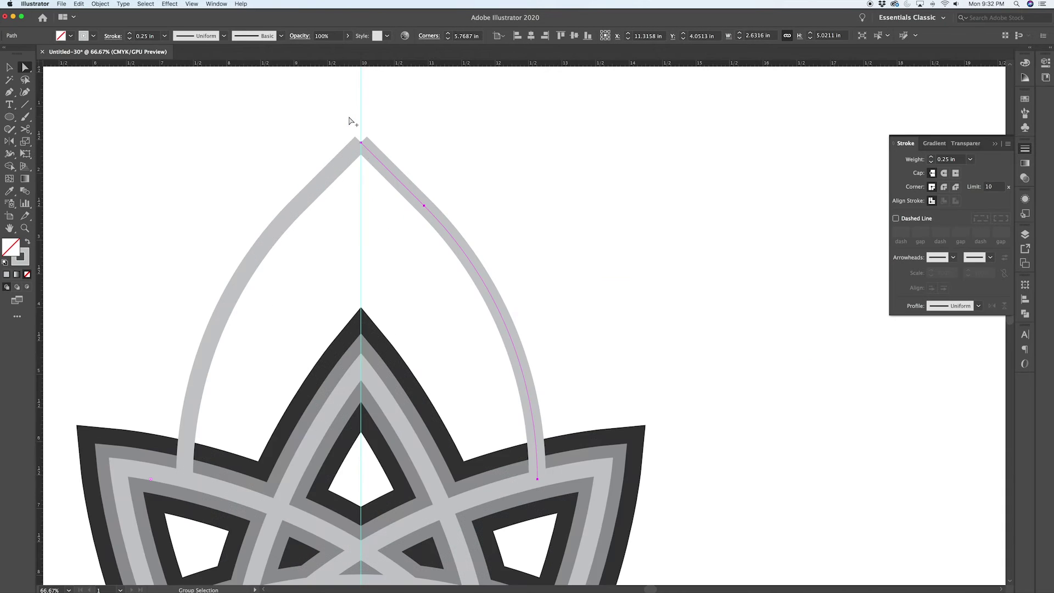
pyautogui.scroll(5, 349, 118)
pyautogui.moveTo(348, 135); pyautogui.dragTo(401, 187)
pyautogui.press('super+j')
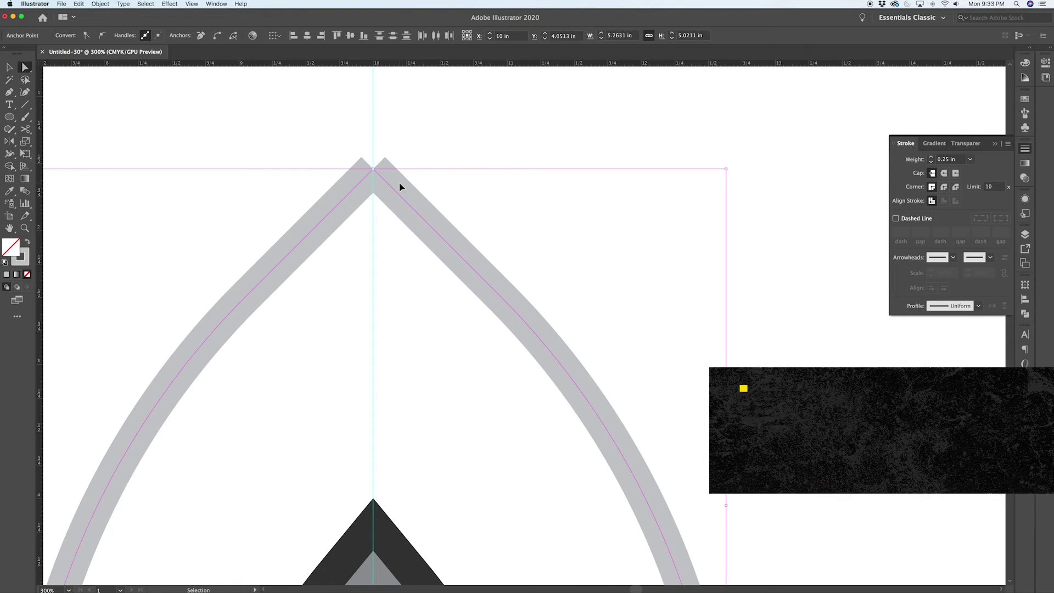
pyautogui.click(440, 124)
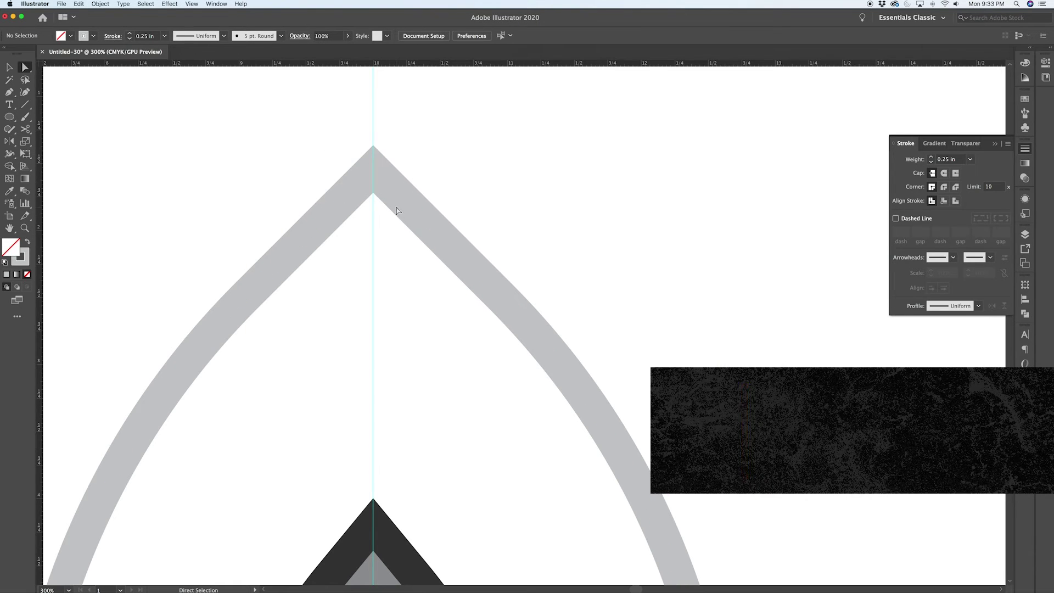
# - Rotate a copy of the outer petal 90° about the star's center and repeat twice to make four petals
pyautogui.scroll(-5, 403, 215)
pyautogui.press('v')
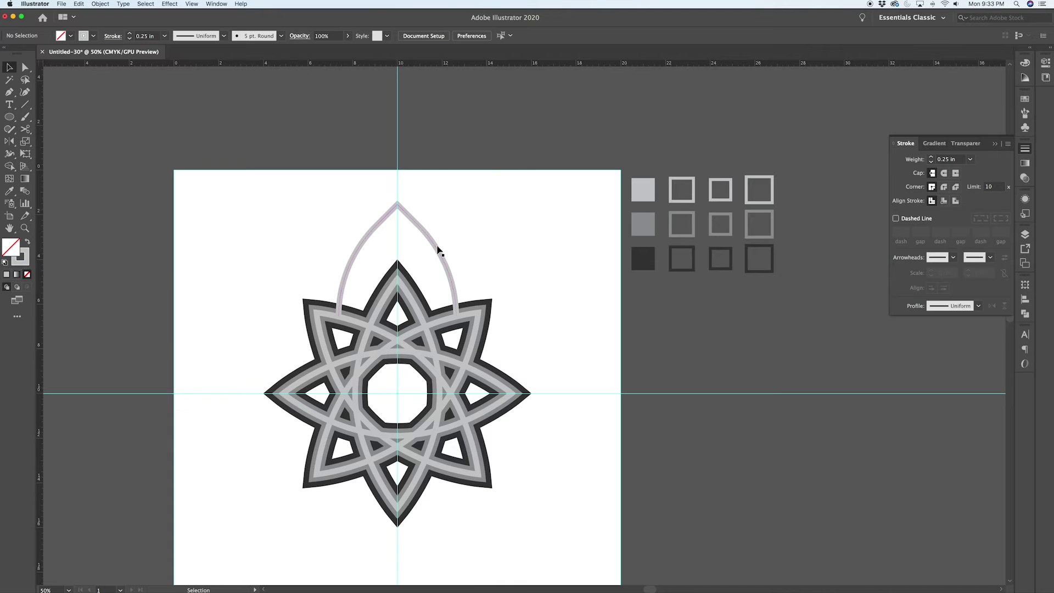
pyautogui.click(438, 250)
pyautogui.press('r')
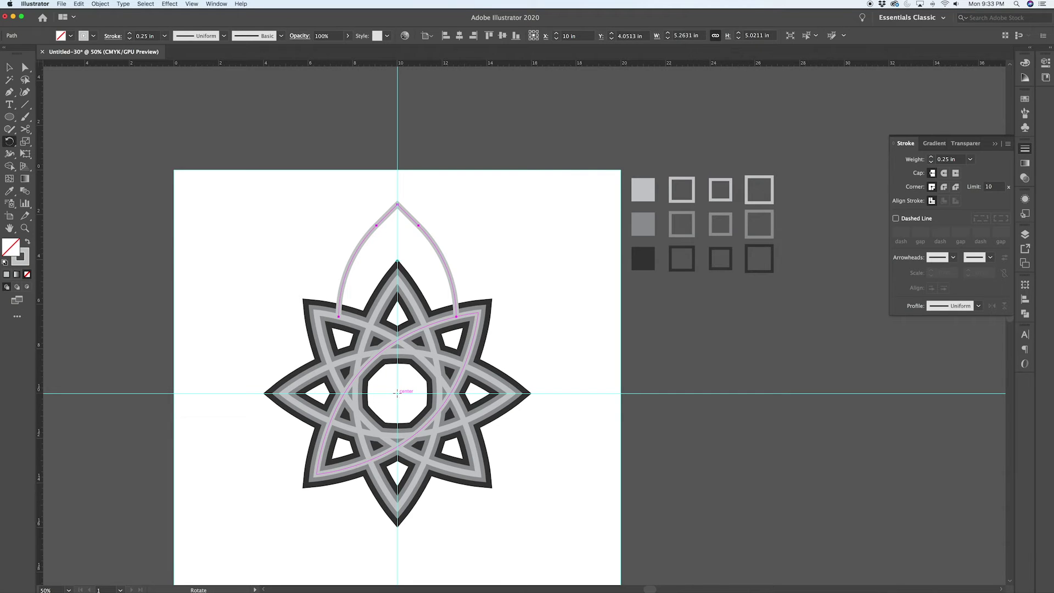
pyautogui.keyDown('alt'); pyautogui.click(396, 394); pyautogui.keyUp('alt')
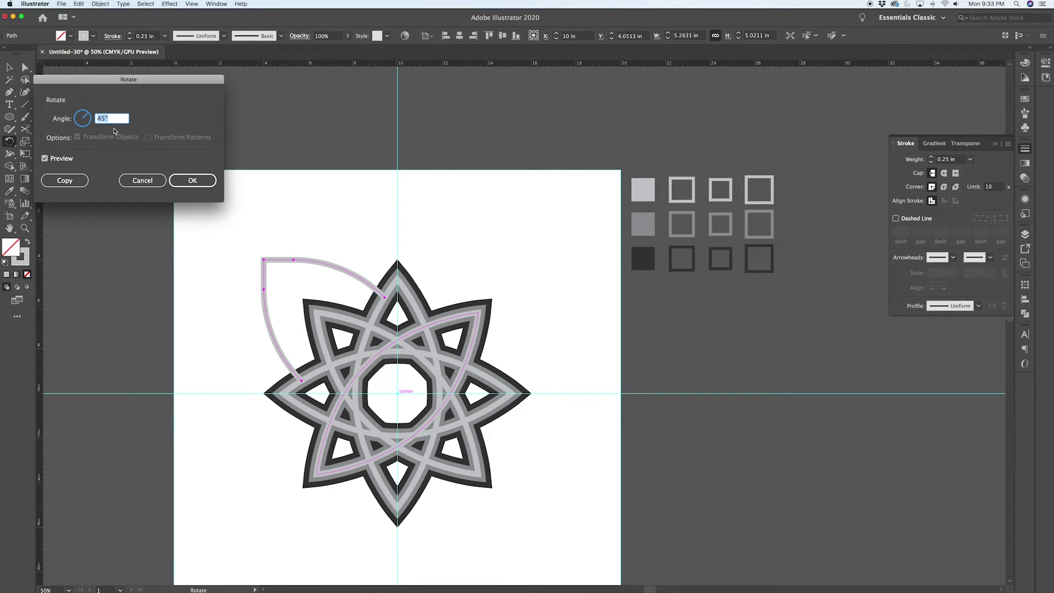
pyautogui.write('90')
pyautogui.click(73, 184)
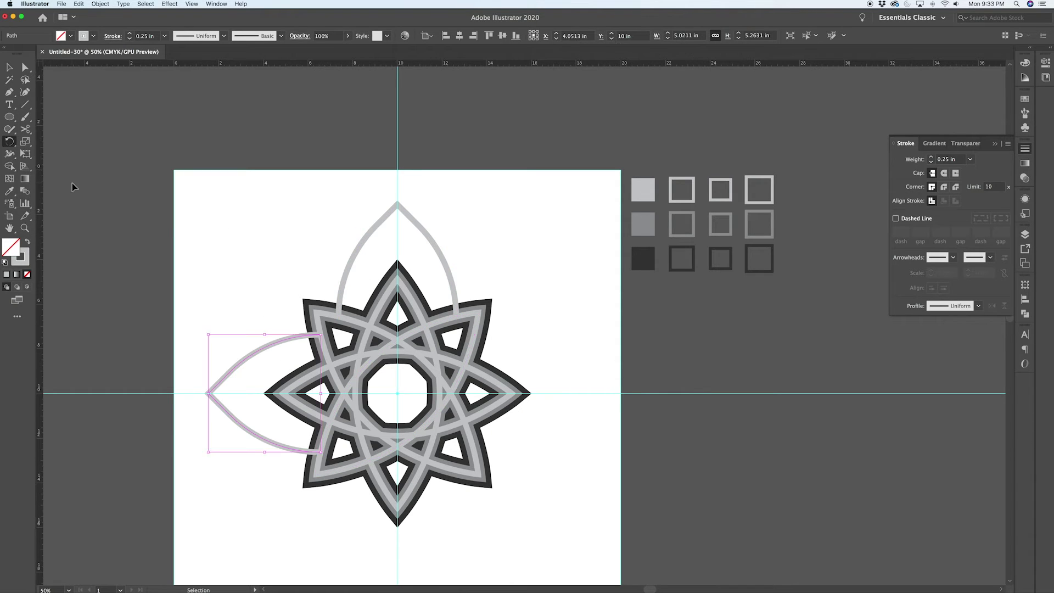
pyautogui.hotkey('ctrl', 'd')
pyautogui.hotkey('ctrl', 'd')
pyautogui.hotkey('ctrl', 'shift', 'a')
pyautogui.press('v')
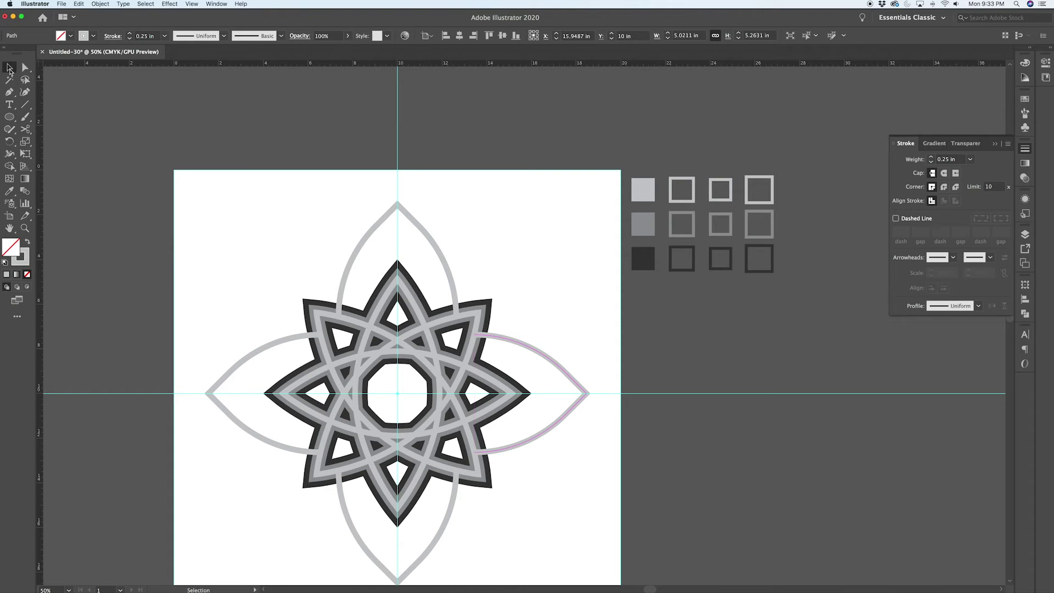
# - Copy the upper outer petal, lock the TOP layer, and unlock MIDDLE as the active layer
pyautogui.press('a')
pyautogui.click(435, 240)
pyautogui.press('v')
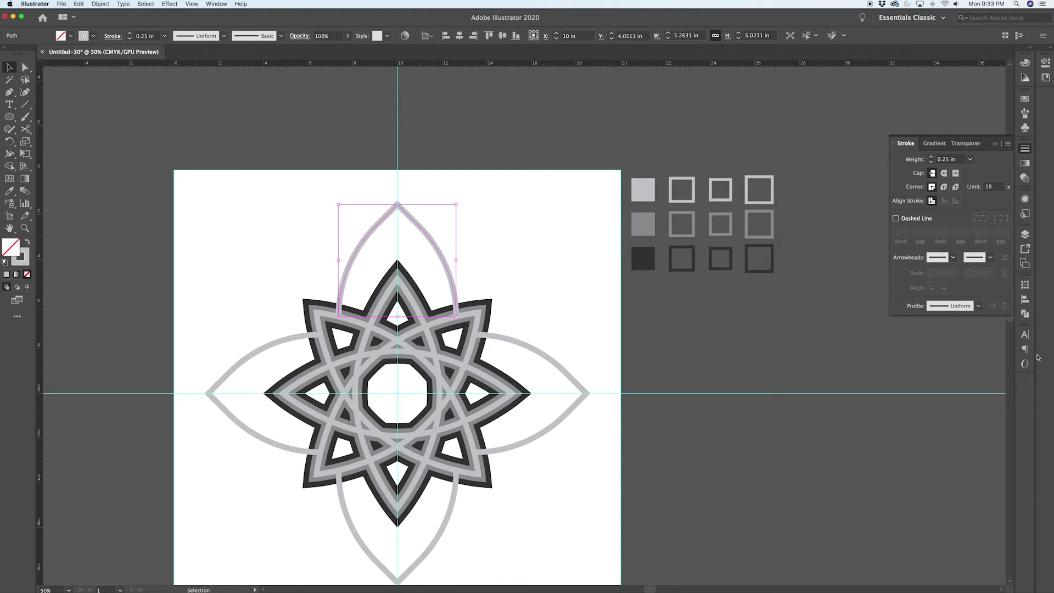
pyautogui.click(1025, 234)
pyautogui.click(843, 244)
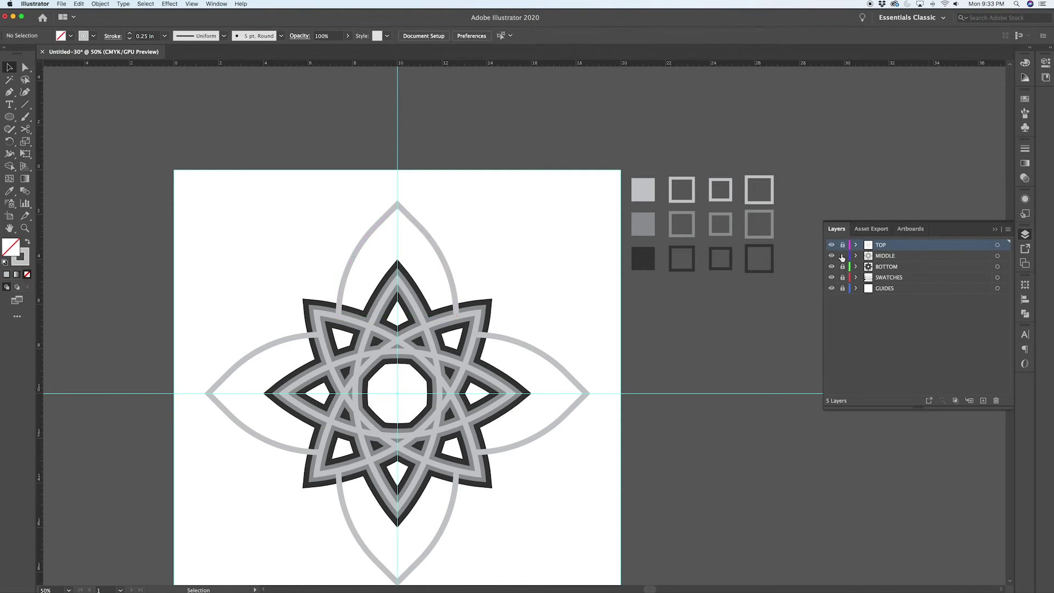
pyautogui.click(843, 256)
pyautogui.click(886, 258)
# - Paste the copied petal in front on the MIDDLE layer and apply the medium gray center-aligned outline swatch's style
pyautogui.press('a')
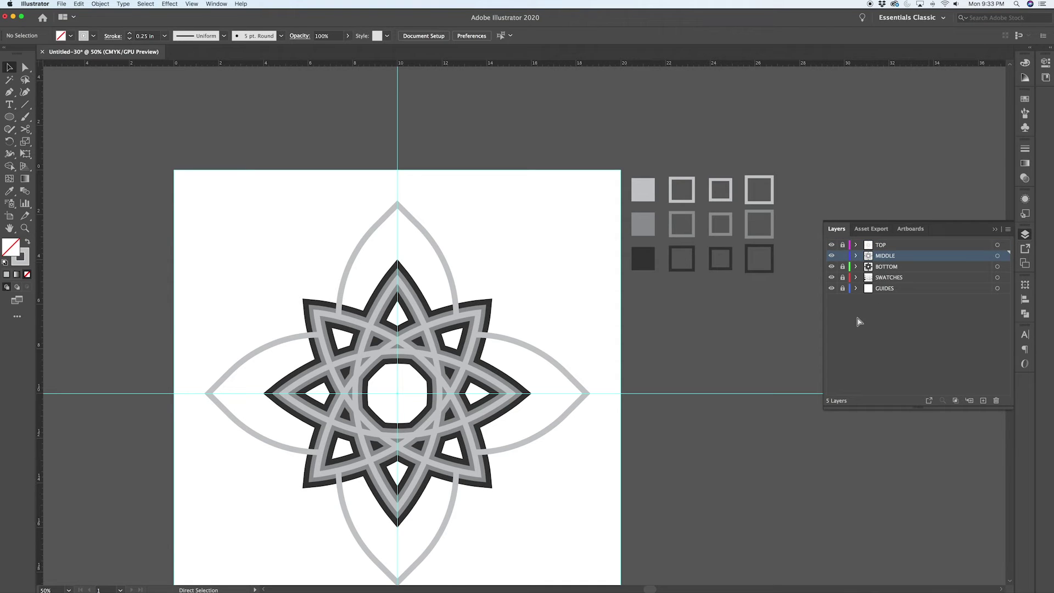
pyautogui.press('super+a')
pyautogui.press('i')
pyautogui.click(695, 215)
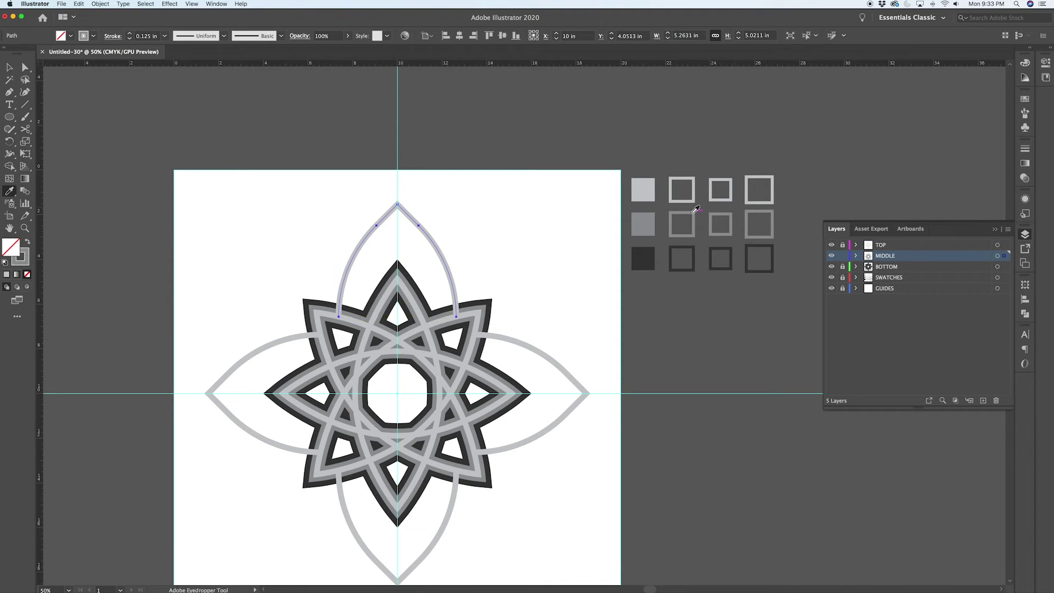
# - Set the MIDDLE layer outer petal's stroke weight to 0.5 in
pyautogui.click(1026, 149)
pyautogui.click(931, 157)
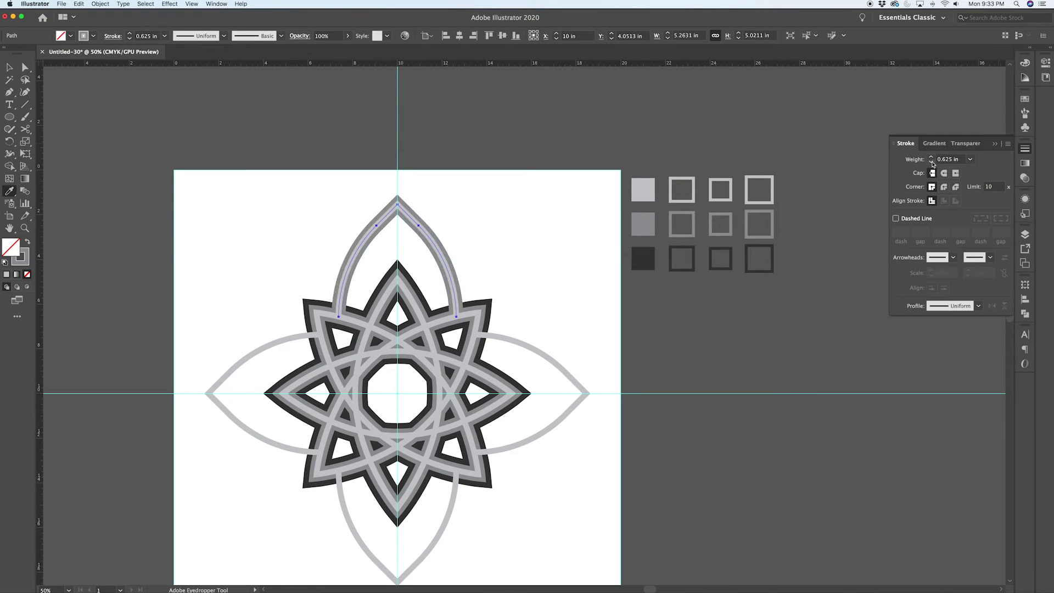
pyautogui.click(931, 163)
pyautogui.click(10, 67)
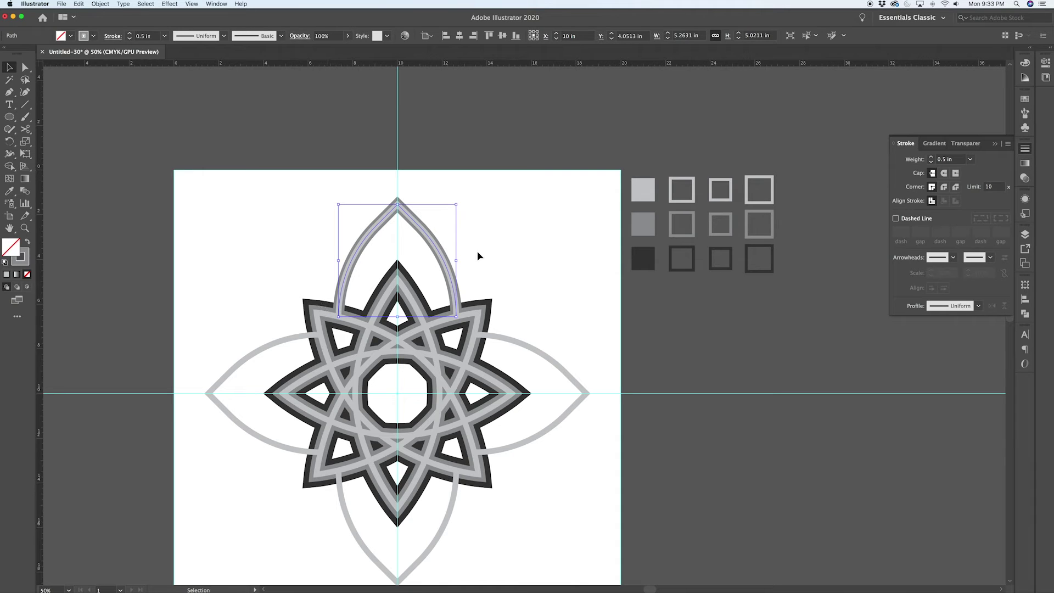
# - Rotate the medium gray outer petal 45° about the star's center without keeping a copy
pyautogui.press('r')
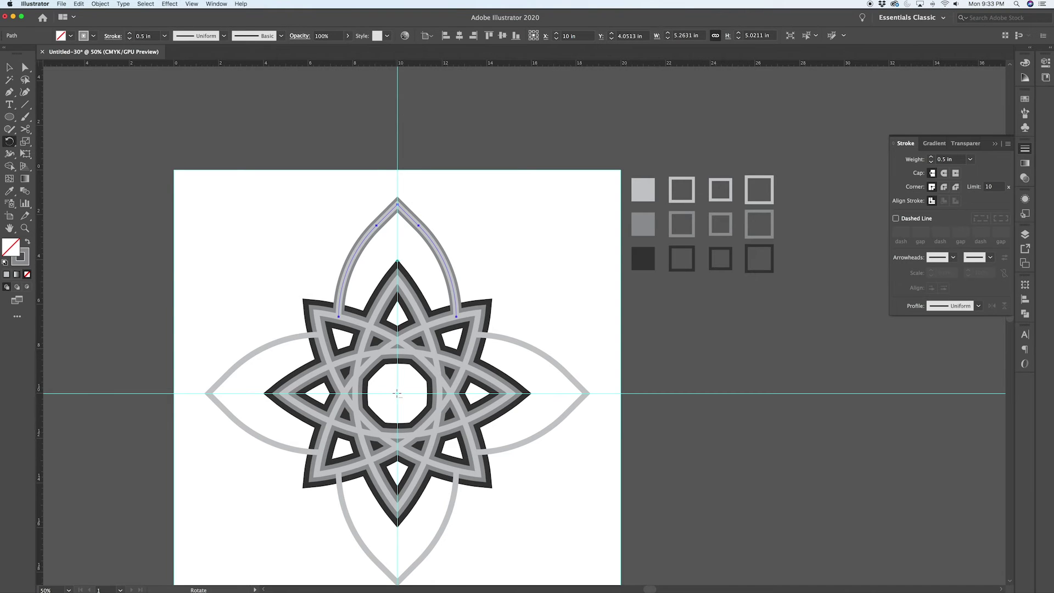
pyautogui.scroll(5, 398, 393)
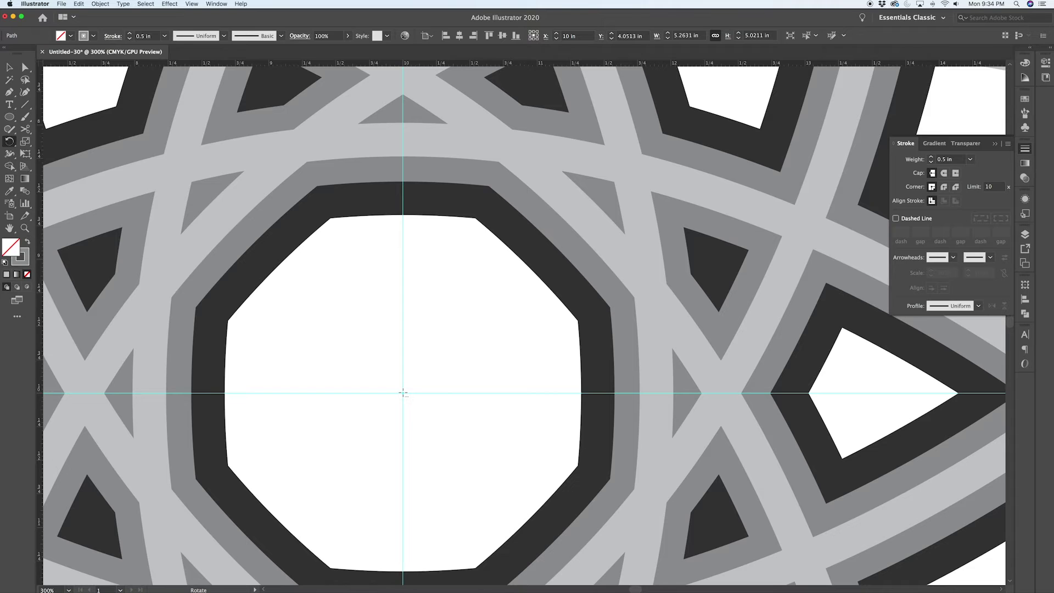
pyautogui.keyDown('alt'); pyautogui.click(403, 393); pyautogui.keyUp('alt')
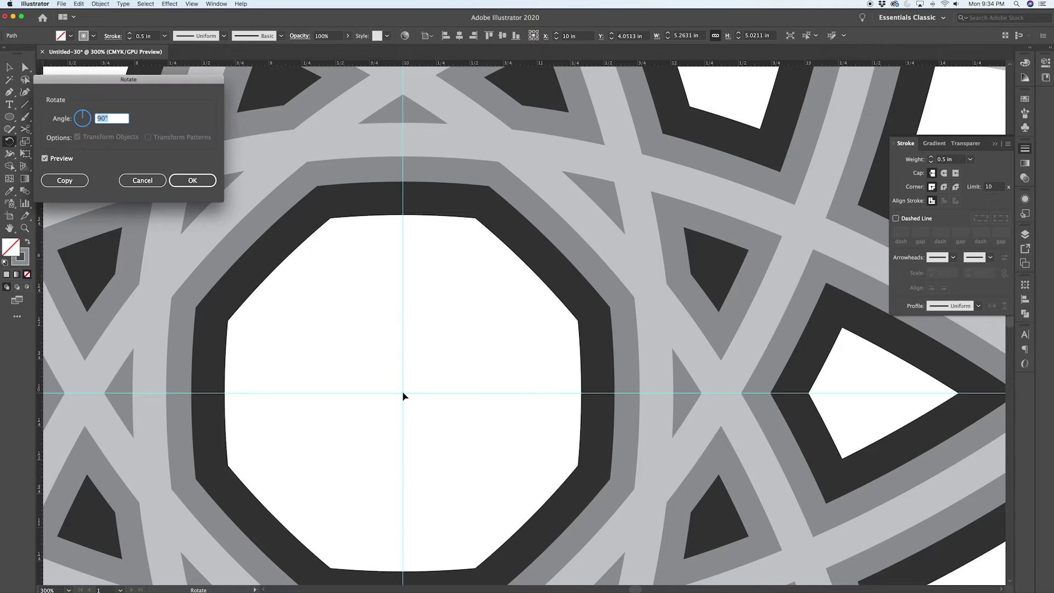
pyautogui.write('45')
pyautogui.click(193, 180)
# - Rotate a copy of the diagonal medium gray petal 90° about the star's center and repeat the transformation twice
pyautogui.scroll(-2, 286, 240)
pyautogui.scroll(-2, 286, 242)
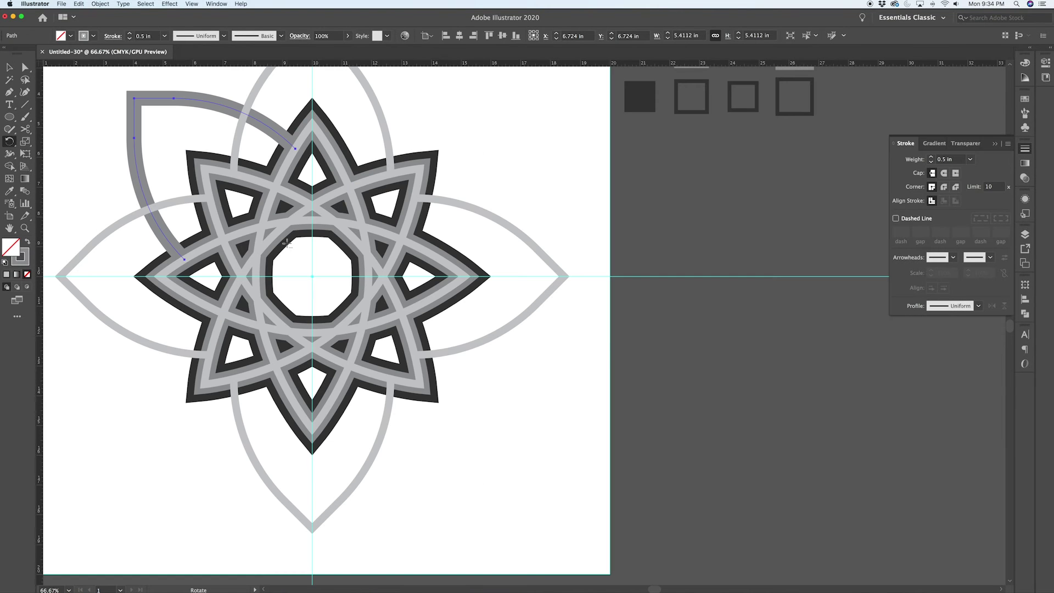
pyautogui.keyDown('alt'); pyautogui.click(312, 276); pyautogui.keyUp('alt')
pyautogui.write('90')
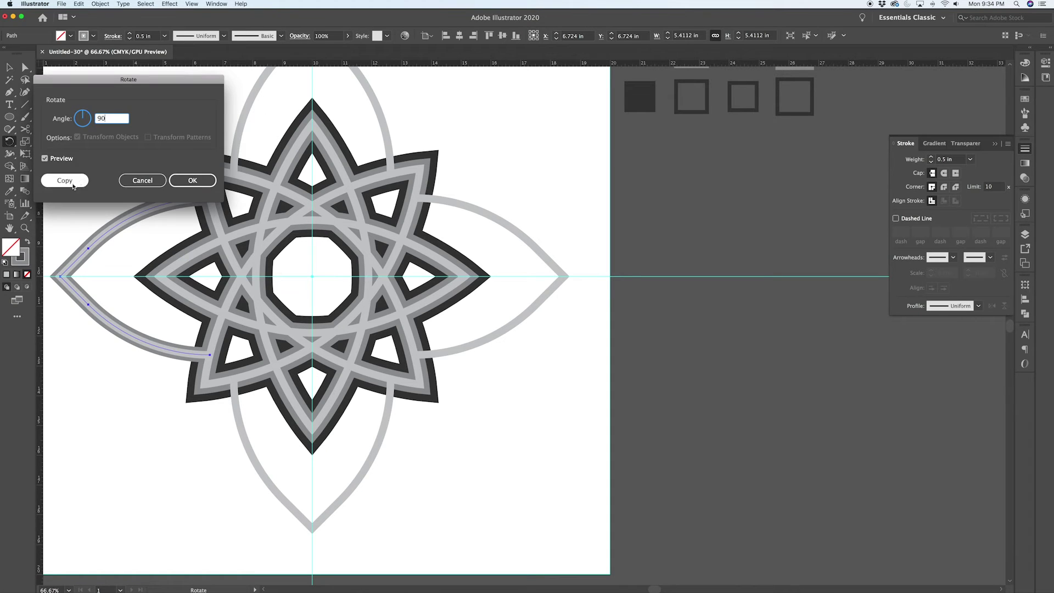
pyautogui.click(79, 180)
pyautogui.press('super+d')
pyautogui.press('super+d')
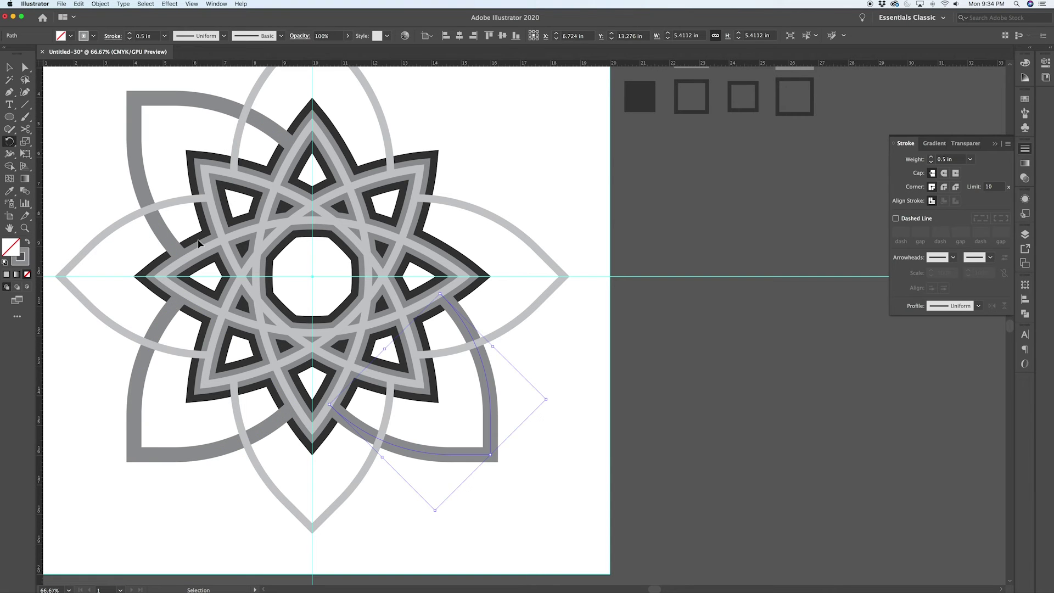
# - Repeat the 90° rotation to complete the ring of diagonal medium gray outer petals and clear the selection
pyautogui.press('super+d')
pyautogui.press('v')
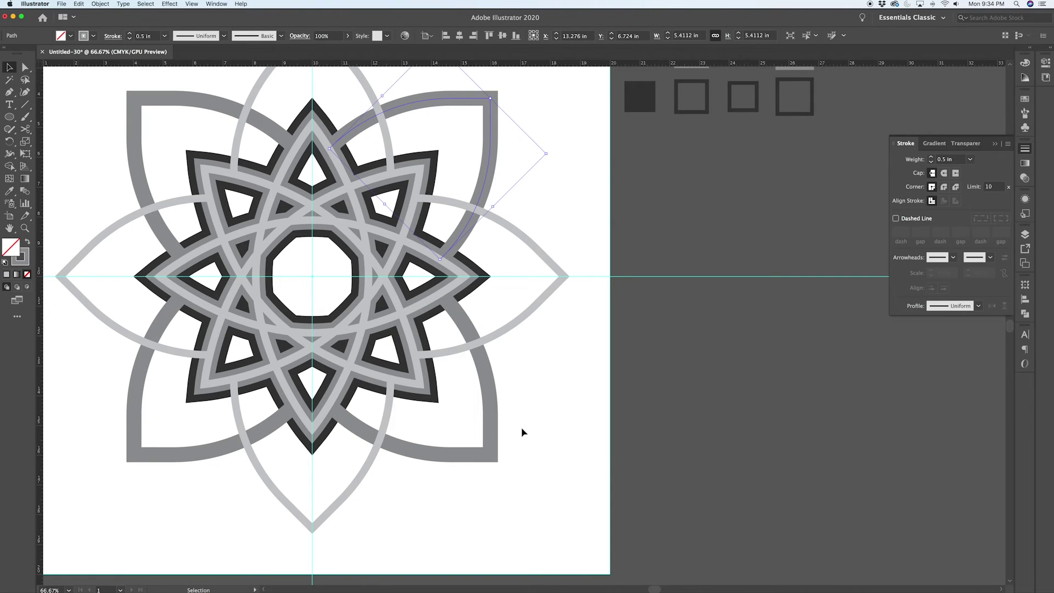
pyautogui.click(560, 456)
pyautogui.press('super+minus')
pyautogui.press('super+minus')
pyautogui.press('super+equal')
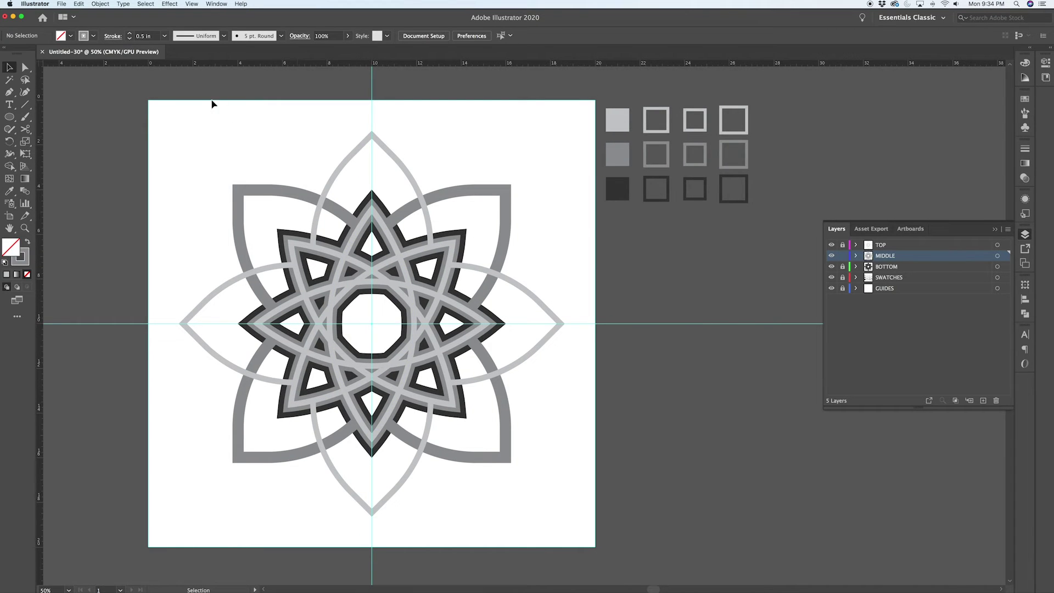
# - Draw a 20 × 20 in rectangle covering the artboard on the unlocked TOP layer, with the MIDDLE layer locked
pyautogui.click(843, 244)
pyautogui.click(877, 245)
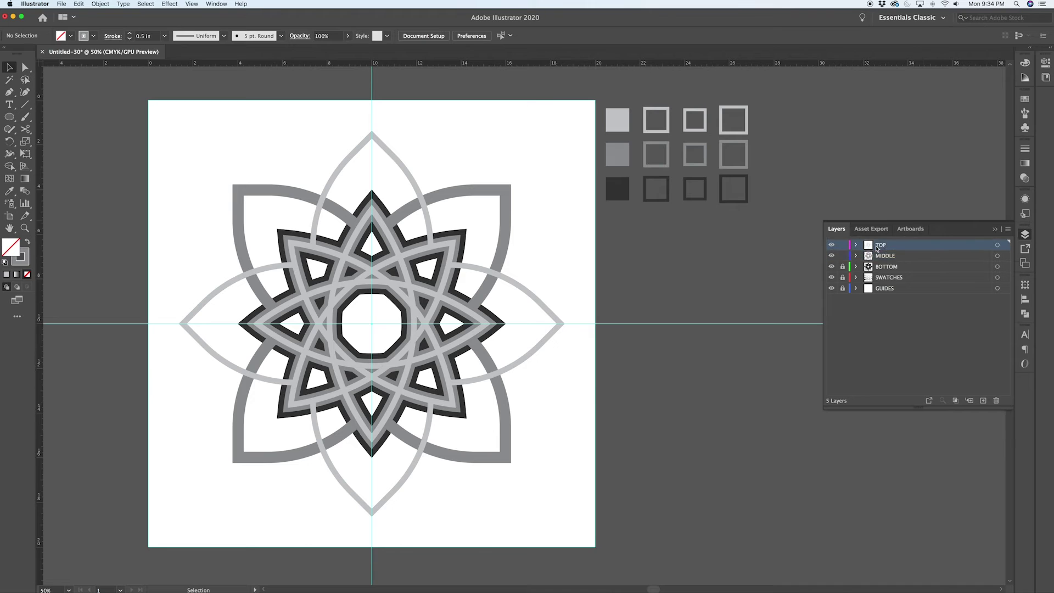
pyautogui.press('m')
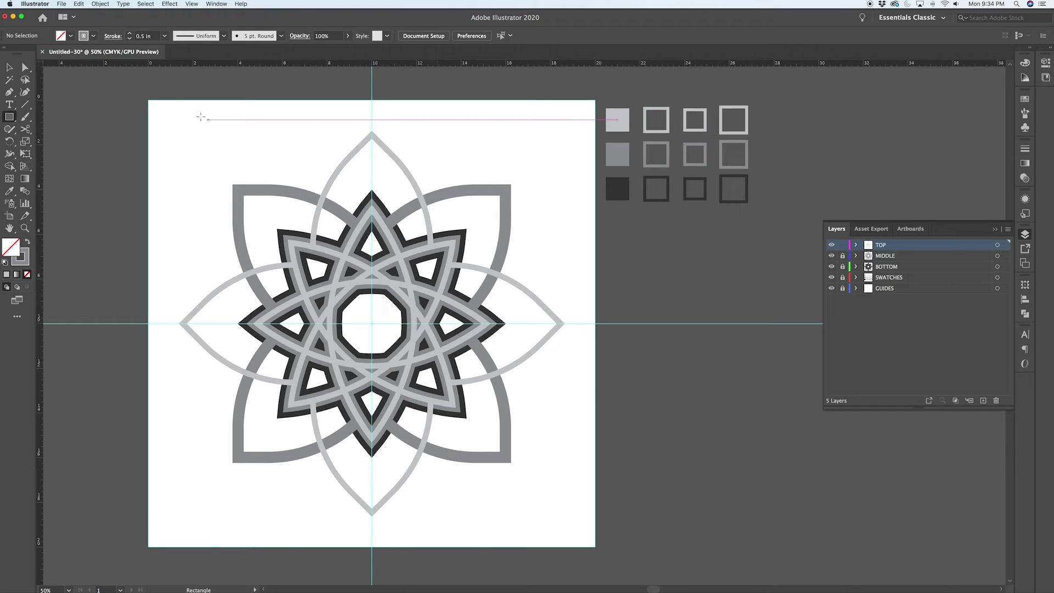
pyautogui.moveTo(147, 100); pyautogui.dragTo(595, 547)
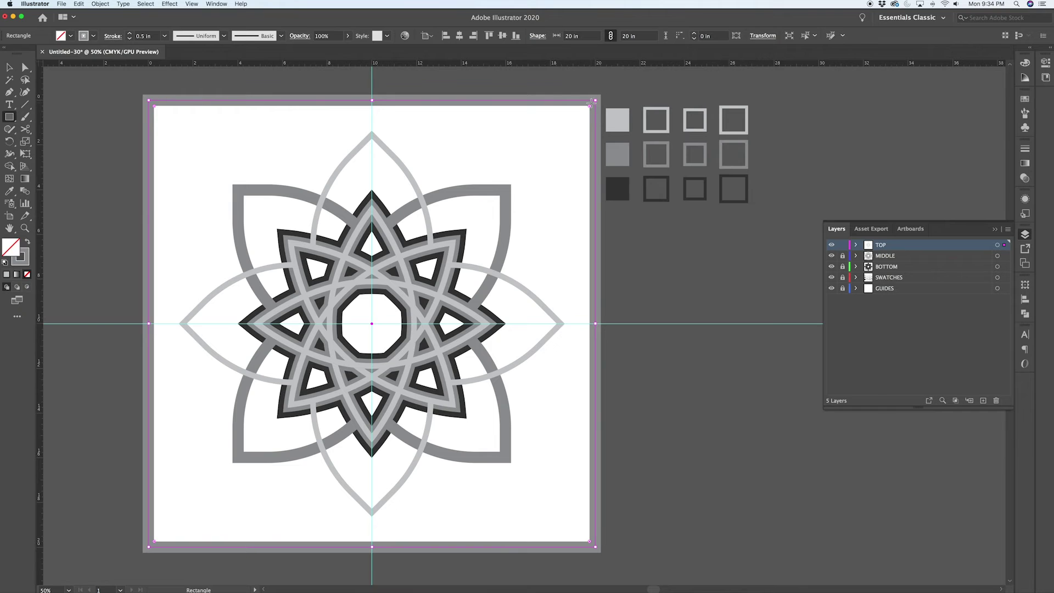
# - Apply the light gray inside-aligned outline swatch's style to the frame and set its stroke weight to 0.375 in
pyautogui.press('i')
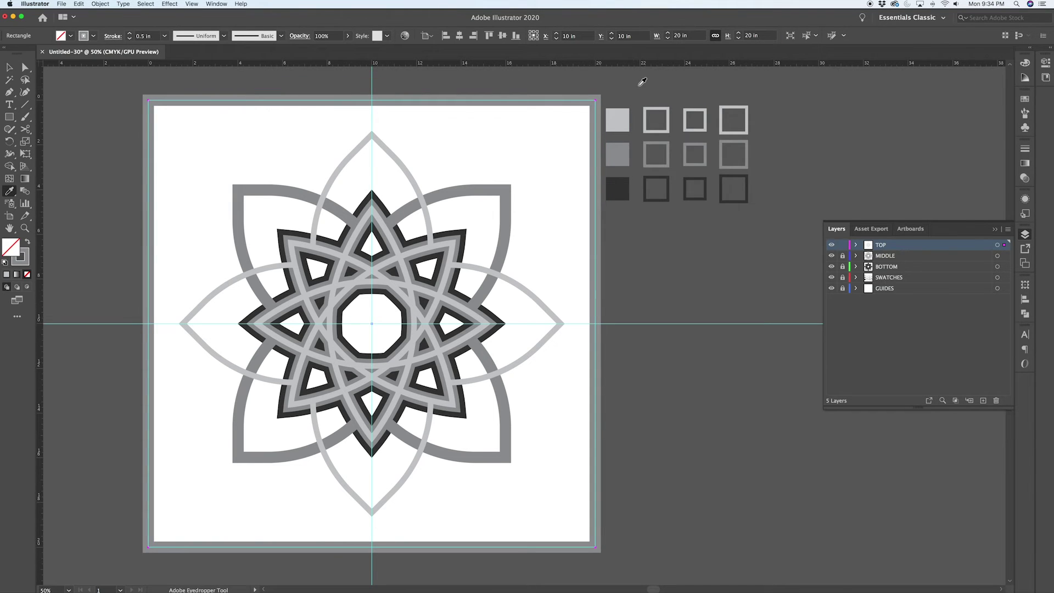
pyautogui.click(694, 109)
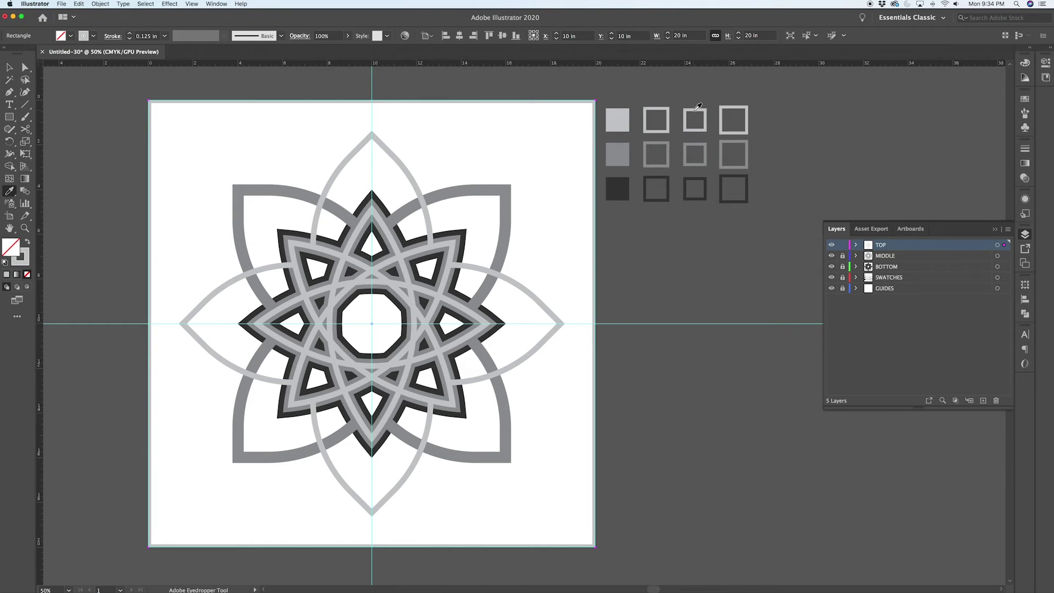
pyautogui.click(1025, 148)
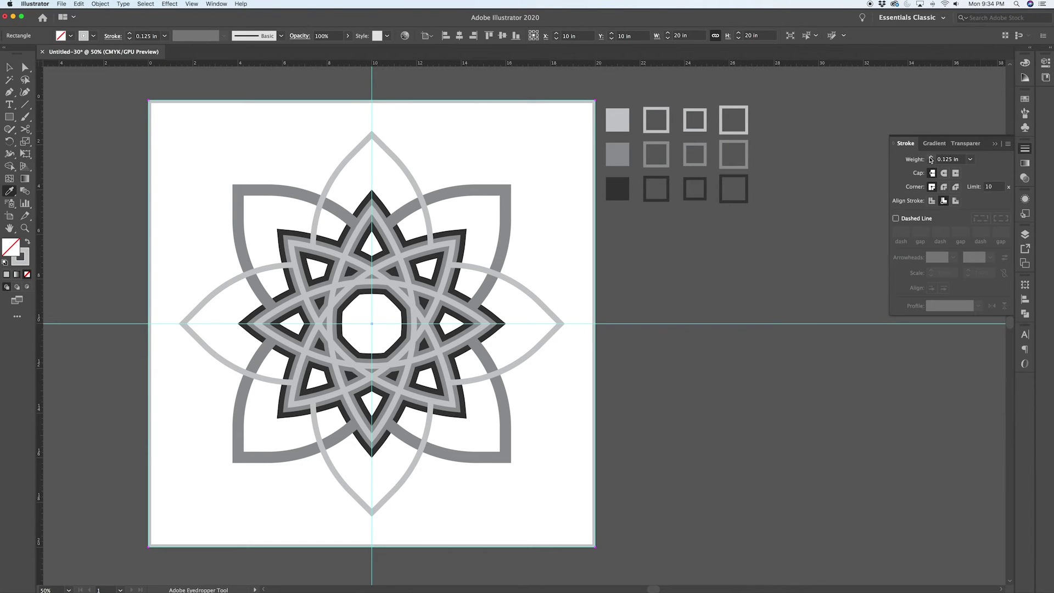
pyautogui.click(931, 158)
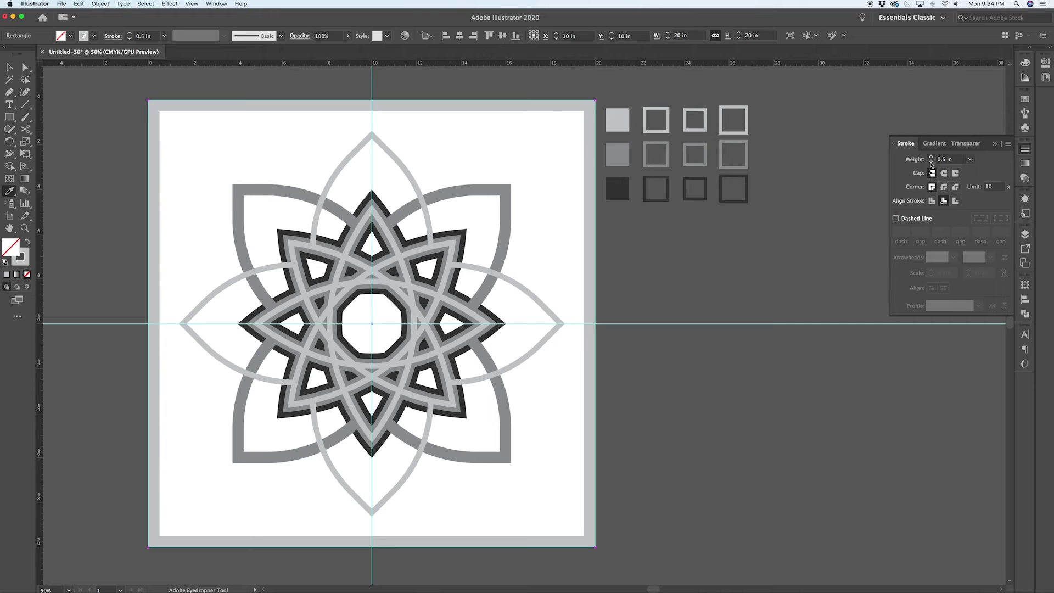
pyautogui.click(931, 163)
pyautogui.press('v')
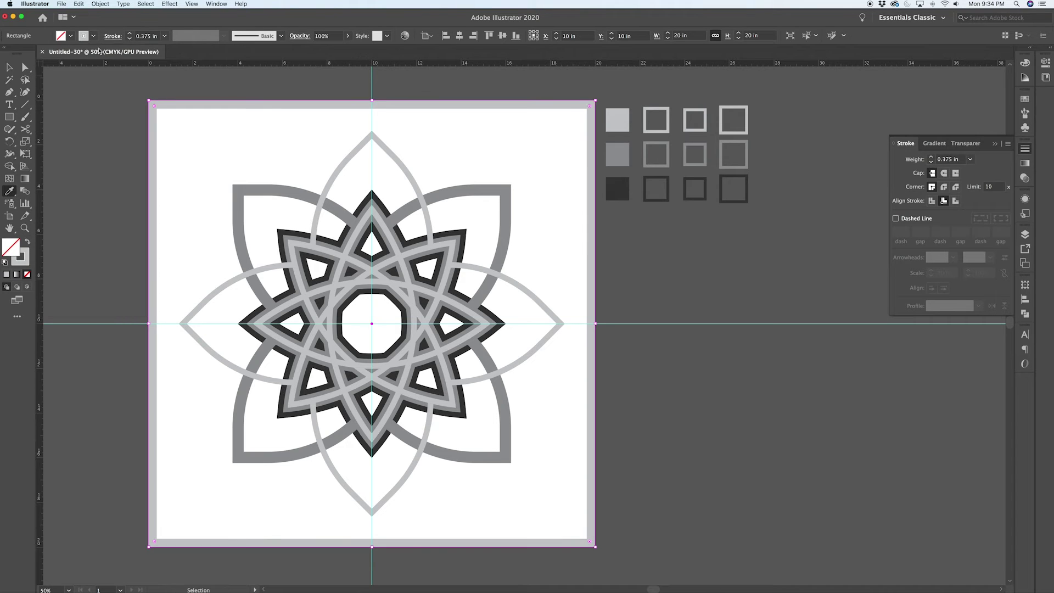
pyautogui.press('a')
pyautogui.press('v')
# - Unlock the MIDDLE layer, lock TOP, and place a copy of the frame on MIDDLE in the same position
pyautogui.press('F7')
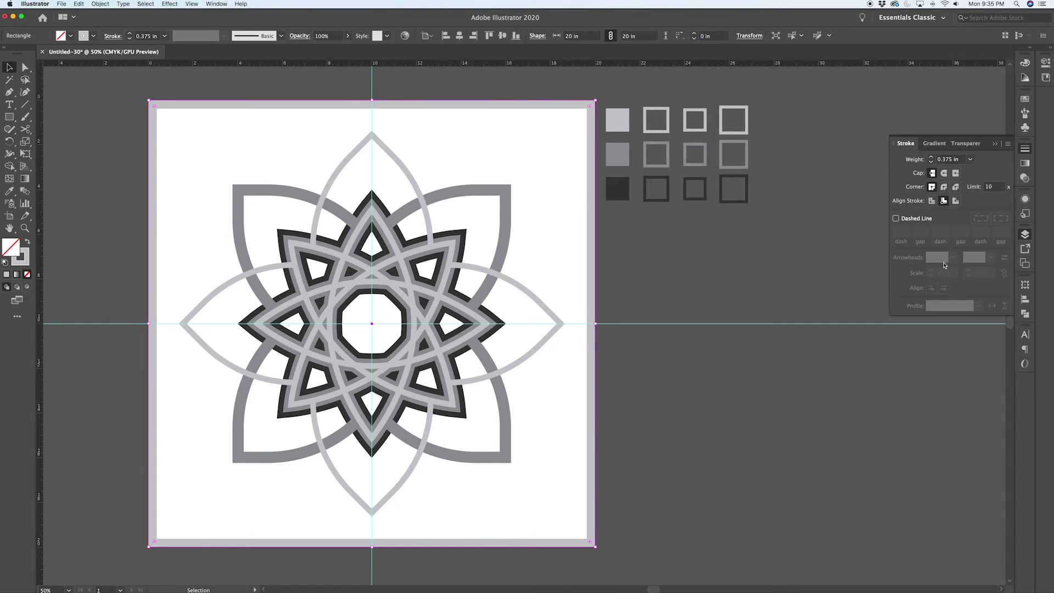
pyautogui.click(843, 257)
pyautogui.click(881, 256)
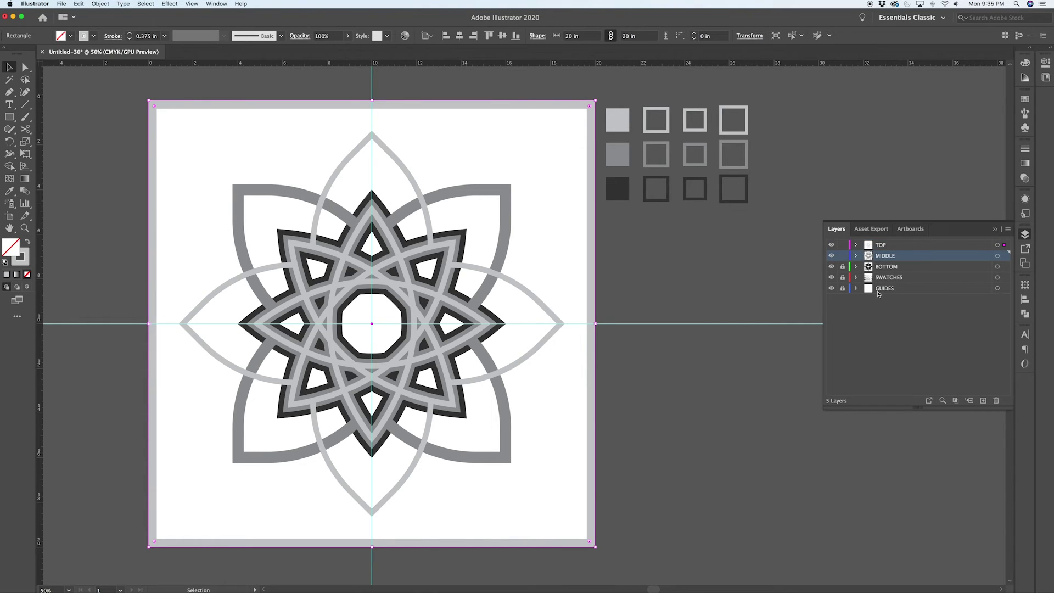
pyautogui.click(843, 245)
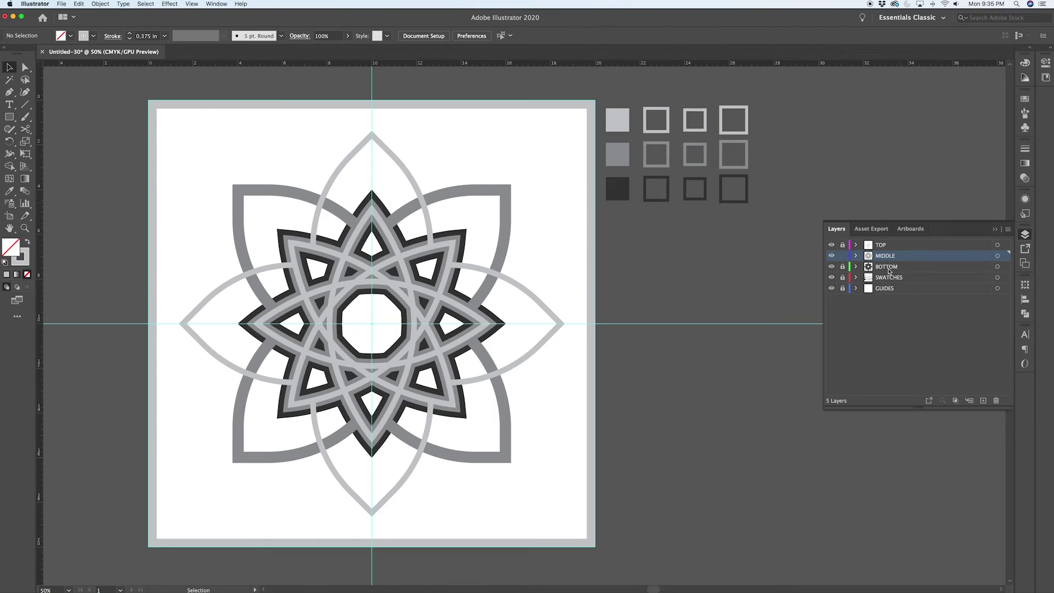
pyautogui.press('super+a')
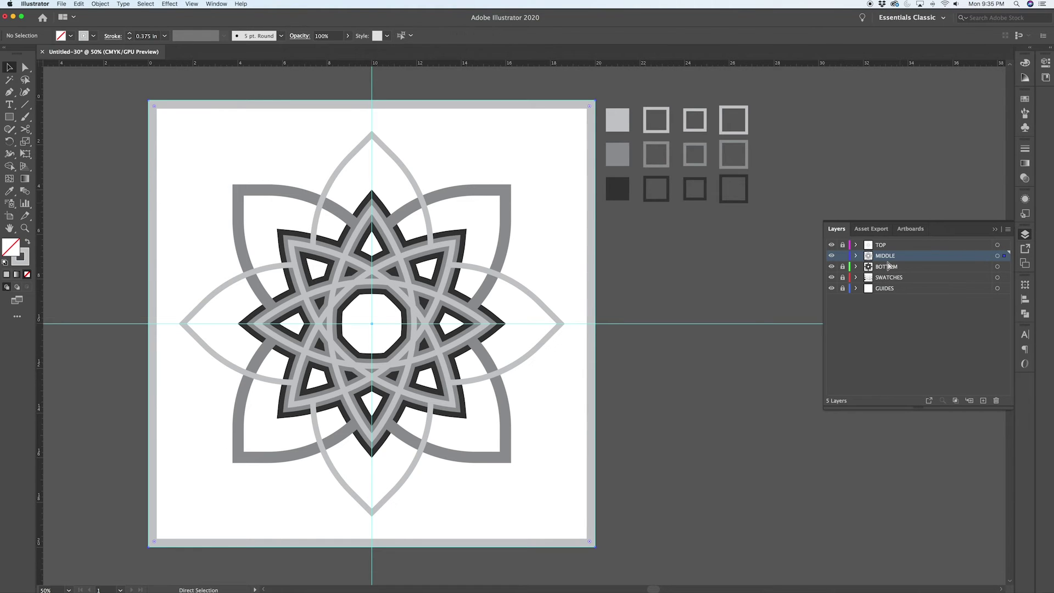
# - Apply the medium gray inside-aligned outline swatch's style to the MIDDLE frame and set its stroke weight to 0.75 in
pyautogui.press('i')
pyautogui.click(700, 144)
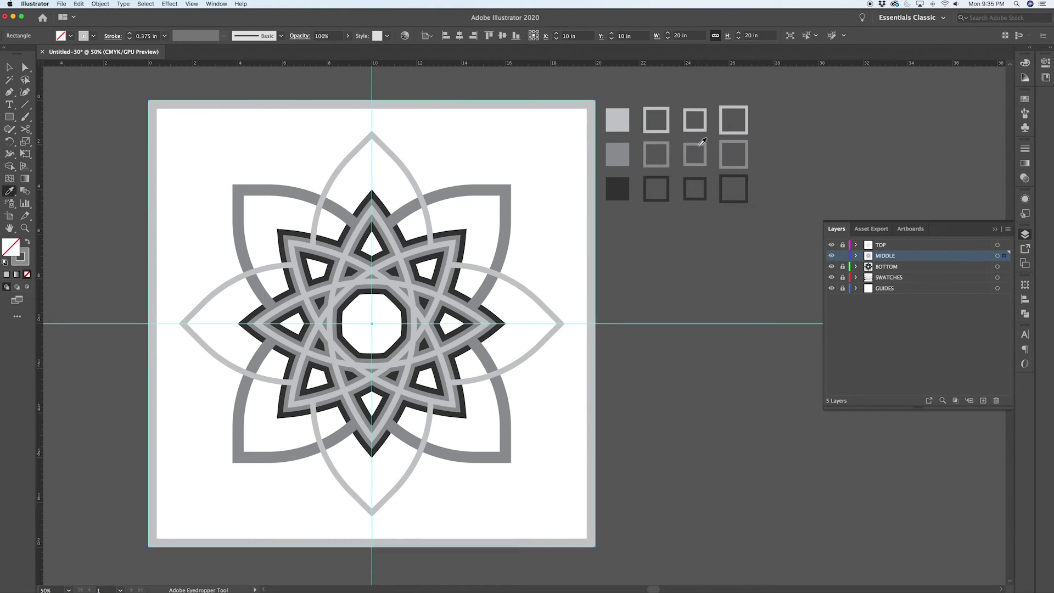
pyautogui.click(1025, 147)
pyautogui.click(931, 157)
pyautogui.click(932, 157)
pyautogui.click(931, 158)
pyautogui.click(931, 157)
pyautogui.press('v')
pyautogui.press('a')
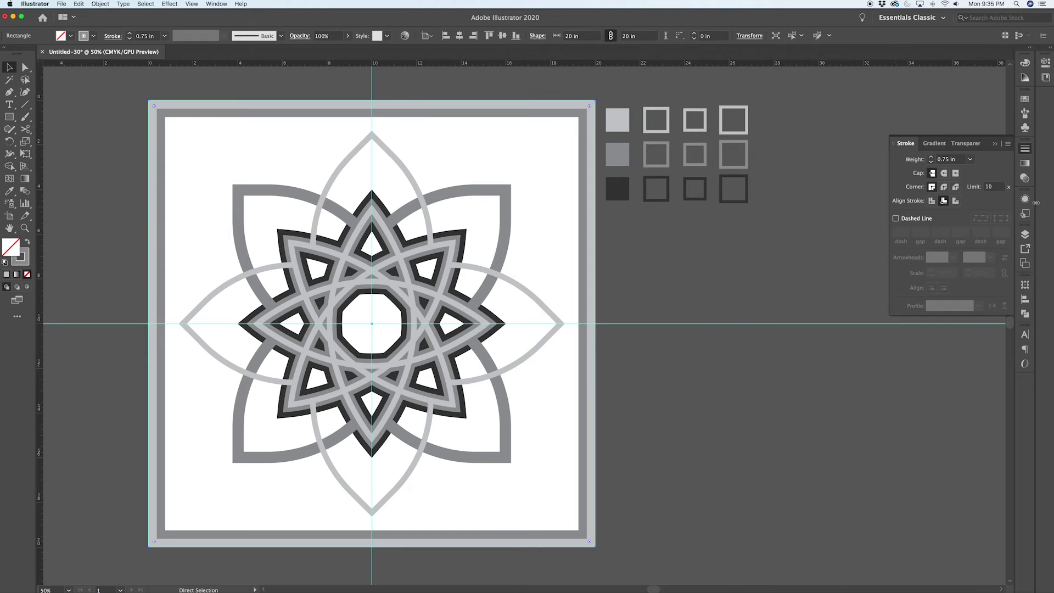
# - Lock the MIDDLE layer, unlock BOTTOM, and place a copy of the frame on BOTTOM in the same position
pyautogui.click(1026, 235)
pyautogui.click(842, 255)
pyautogui.click(843, 267)
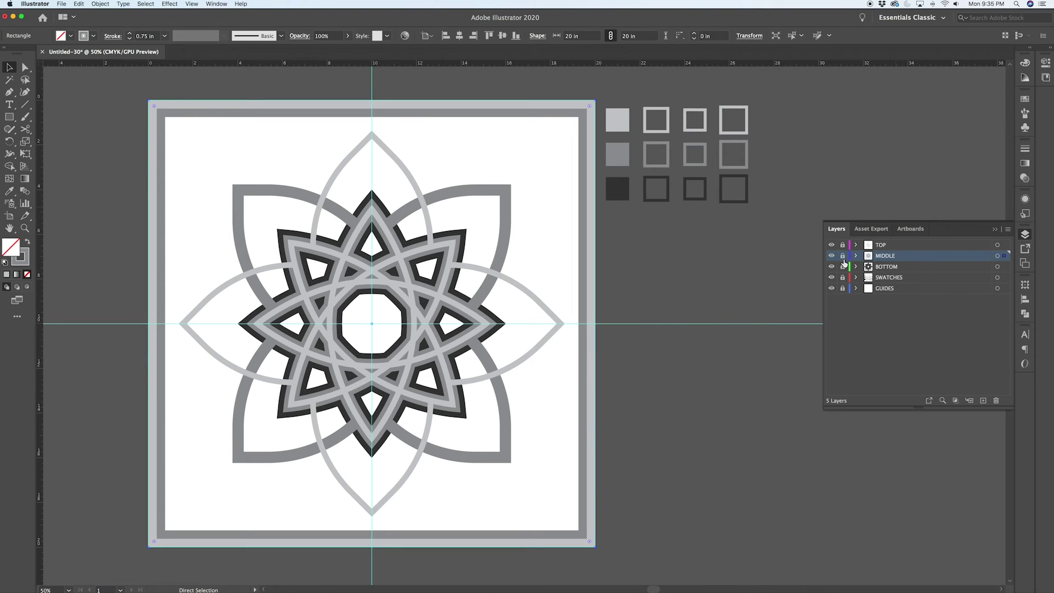
pyautogui.click(882, 268)
pyautogui.press('v')
pyautogui.press('super+a')
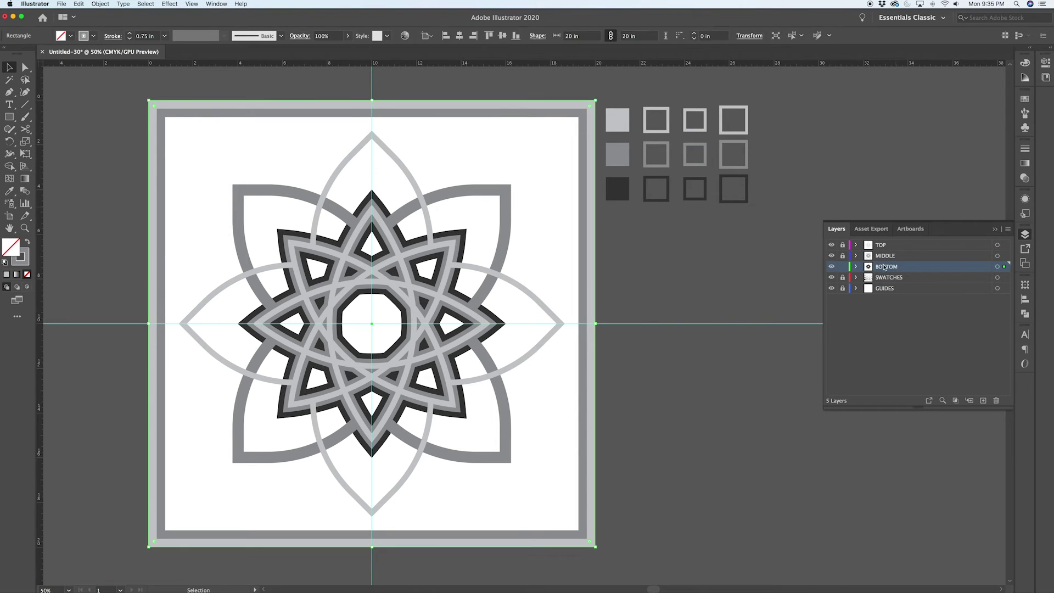
# - Apply the dark gray inside-aligned outline swatch's style to the BOTTOM frame and set its stroke weight to 1.125 in
pyautogui.press('i')
pyautogui.click(700, 180)
pyautogui.click(1025, 149)
pyautogui.click(931, 157)
pyautogui.click(931, 157)
pyautogui.click(931, 157)
pyautogui.click(931, 158)
pyautogui.click(932, 158)
pyautogui.click(931, 158)
pyautogui.click(932, 158)
pyautogui.click(932, 157)
pyautogui.press('super+shift+a')
pyautogui.press('v')
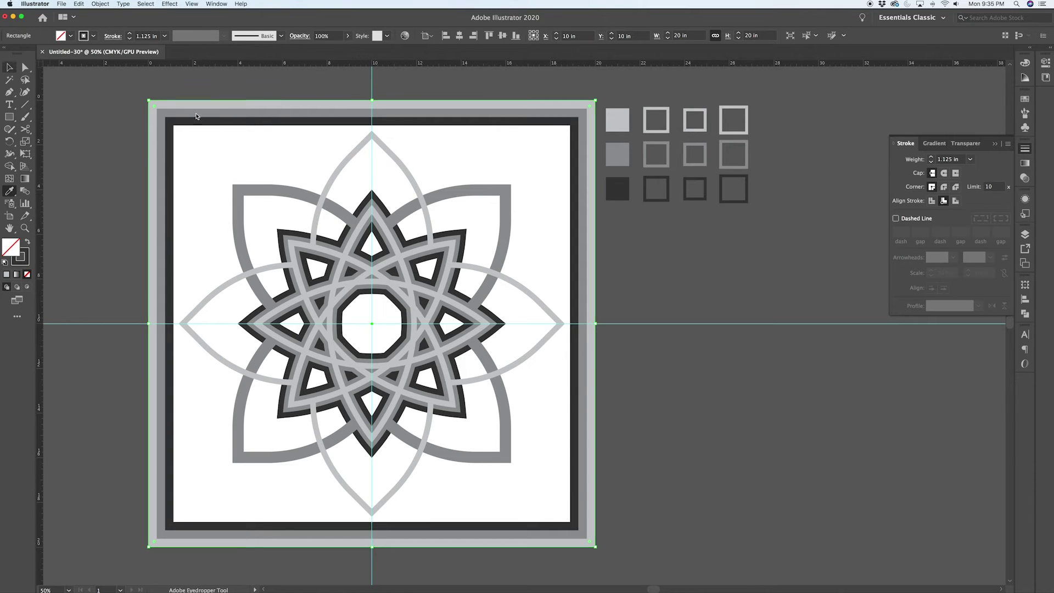
# - Lock the BOTTOM layer, hide MIDDLE and BOTTOM, make TOP the active layer, and hide the guides
pyautogui.click(1025, 233)
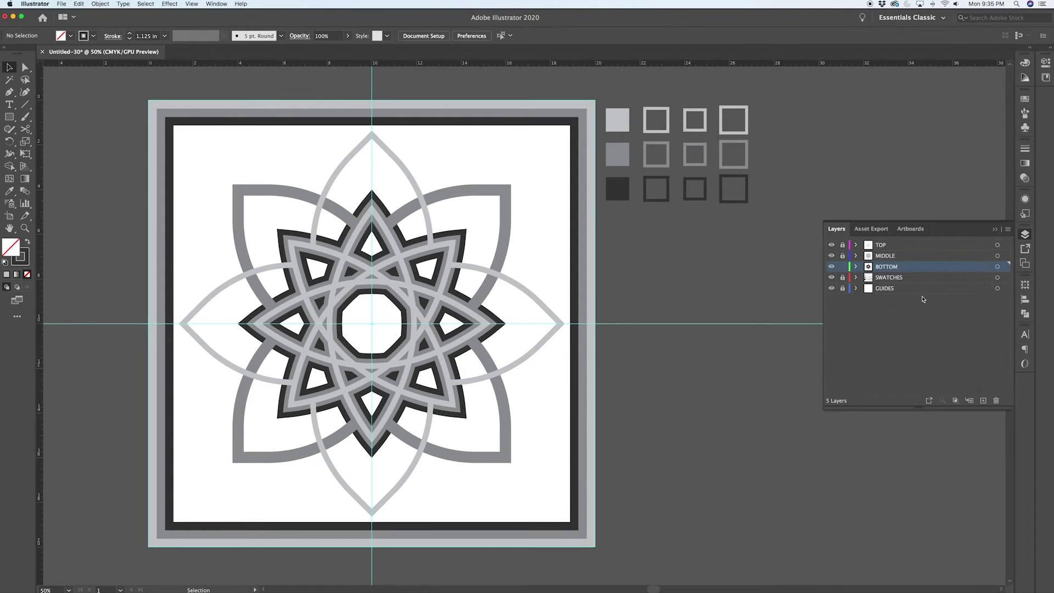
pyautogui.click(843, 268)
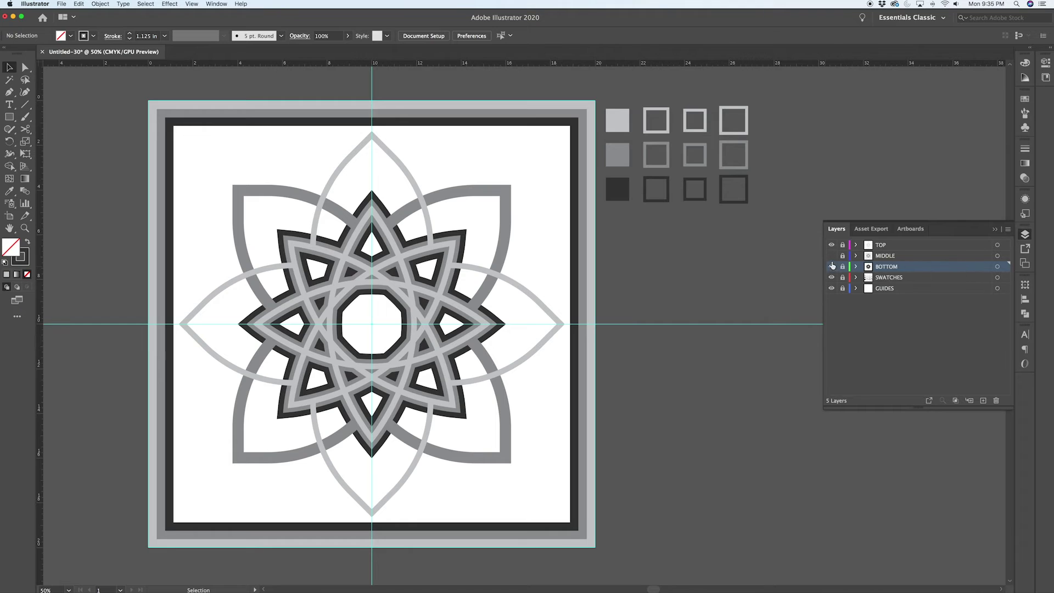
pyautogui.moveTo(832, 256); pyautogui.dragTo(833, 269)
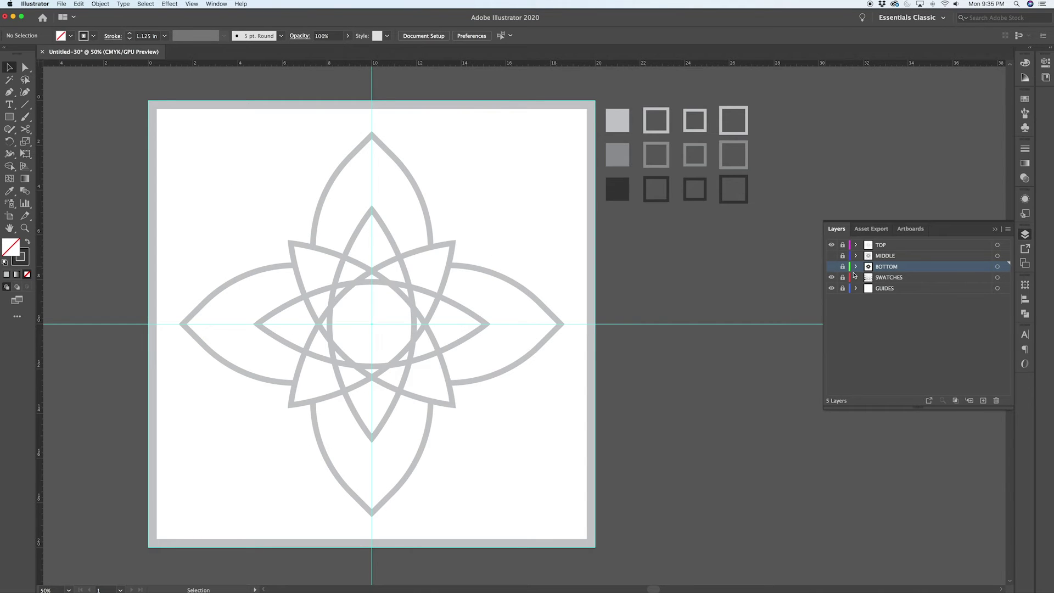
pyautogui.click(877, 247)
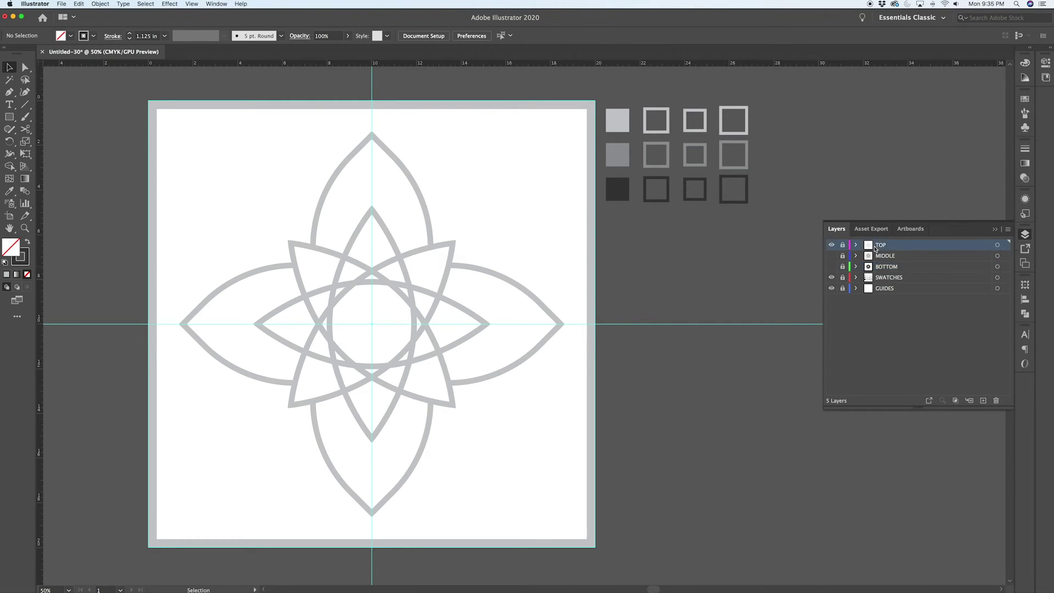
pyautogui.press('super+semicolon')
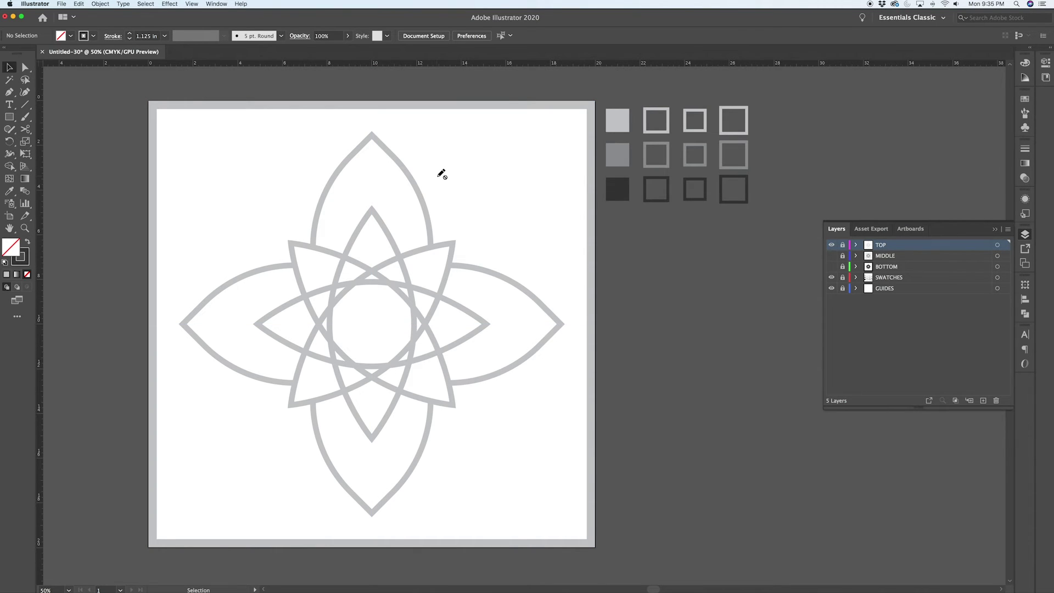
# - Draw a light gray filled circle about 2.4 in wide at the star's center as a trial and delete it
pyautogui.press('l')
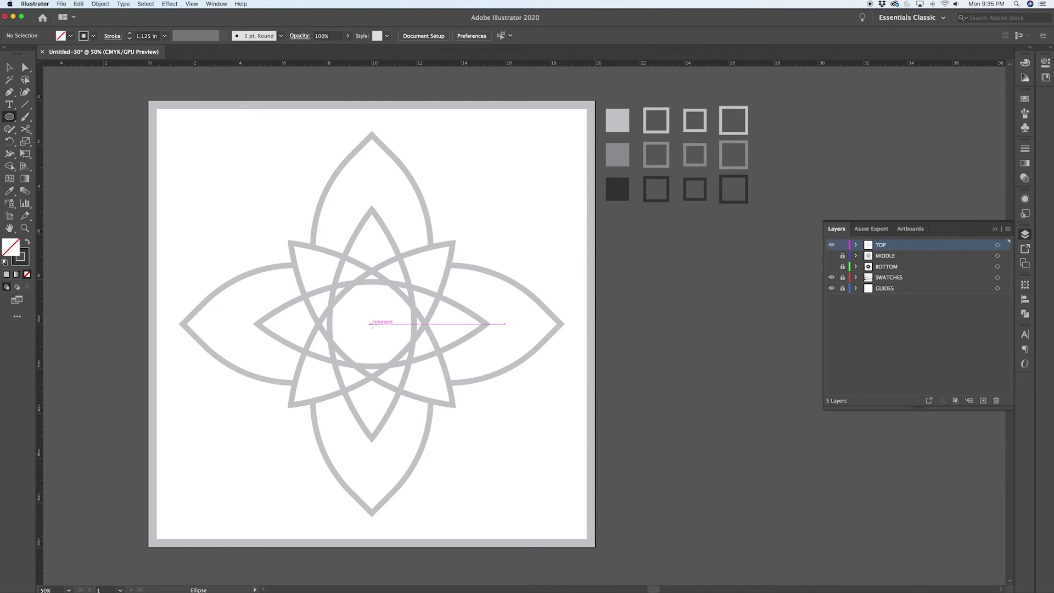
pyautogui.moveTo(372, 324); pyautogui.dragTo(399, 350)
pyautogui.press('i')
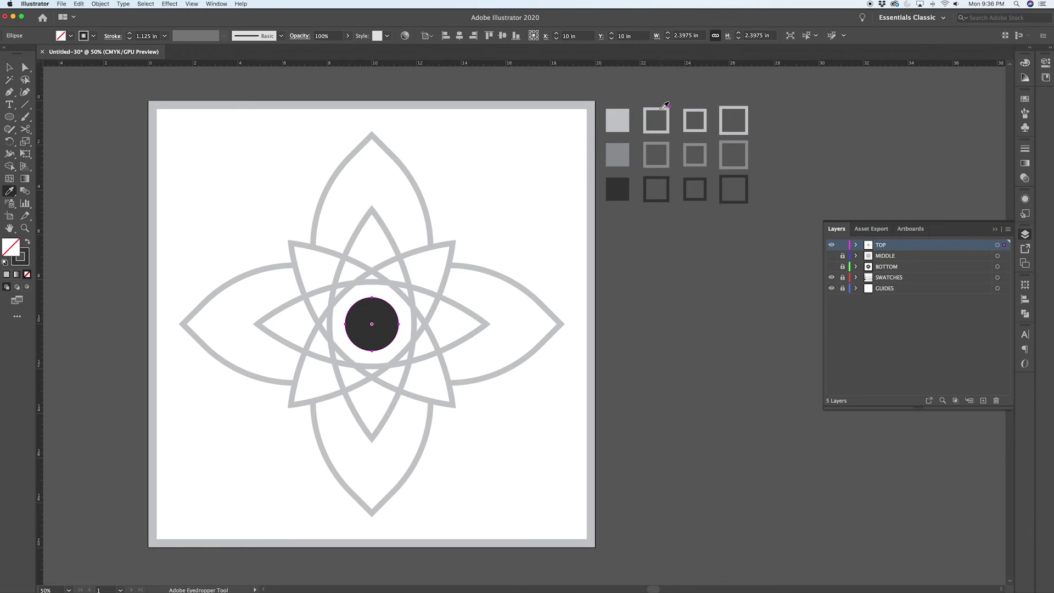
pyautogui.click(625, 116)
pyautogui.press('v')
pyautogui.click(430, 214)
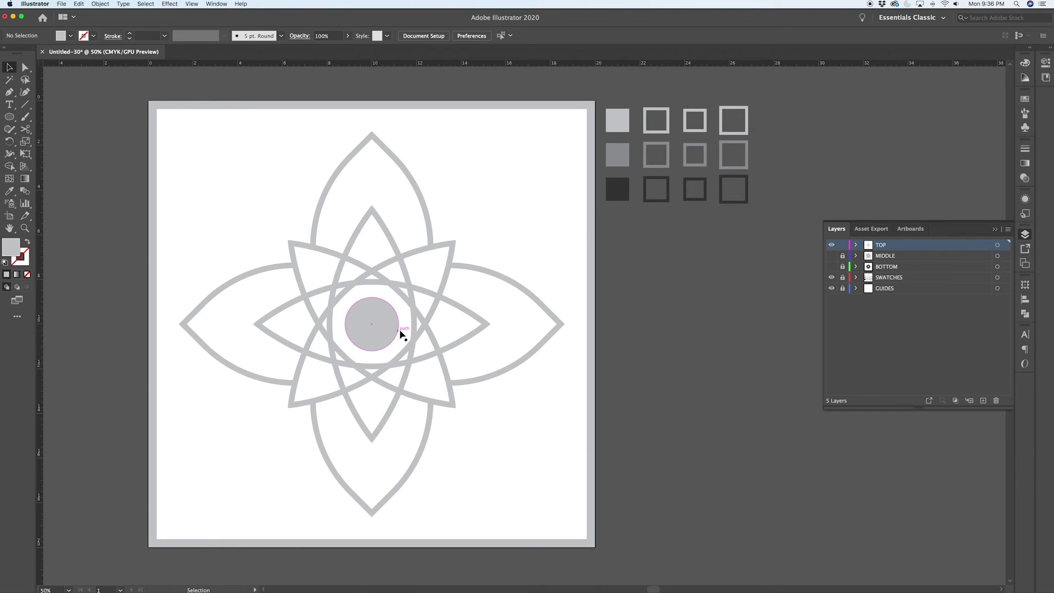
pyautogui.click(386, 306)
pyautogui.press('Delete')
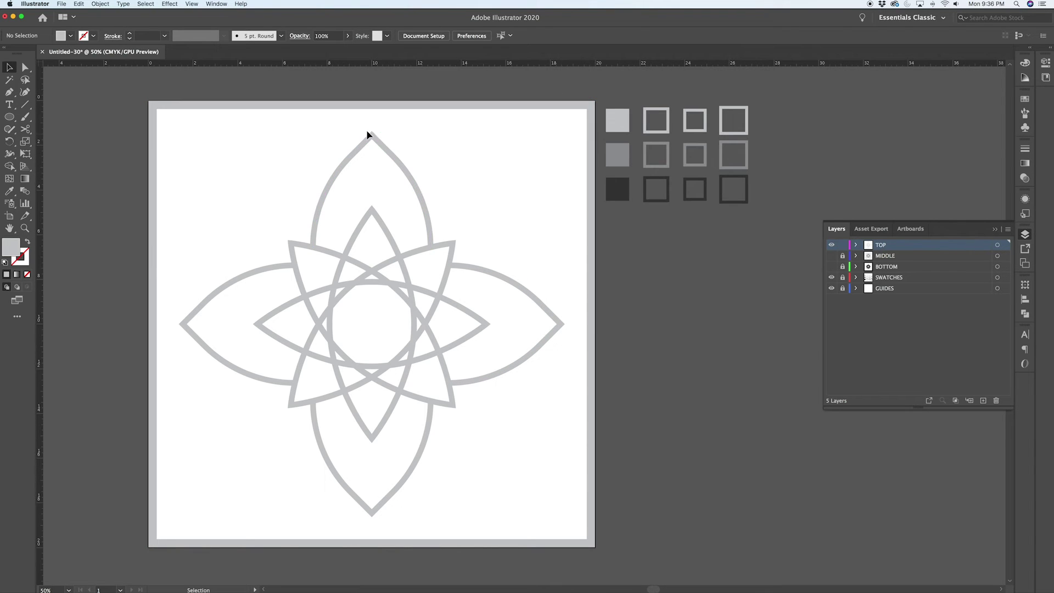
# - Draw a vertical line from the upper outer petal's tip to the frame and give it the petal's light gray 0.25 in stroke
pyautogui.press('p')
pyautogui.click(371, 133)
pyautogui.click(372, 105)
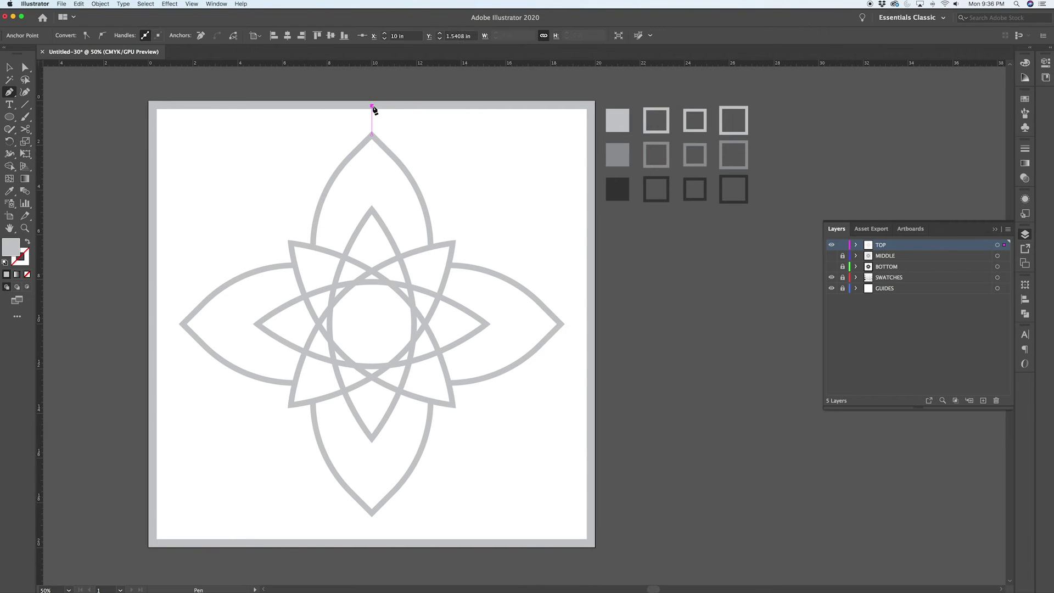
pyautogui.press('v')
pyautogui.hotkey('shift', 'x')
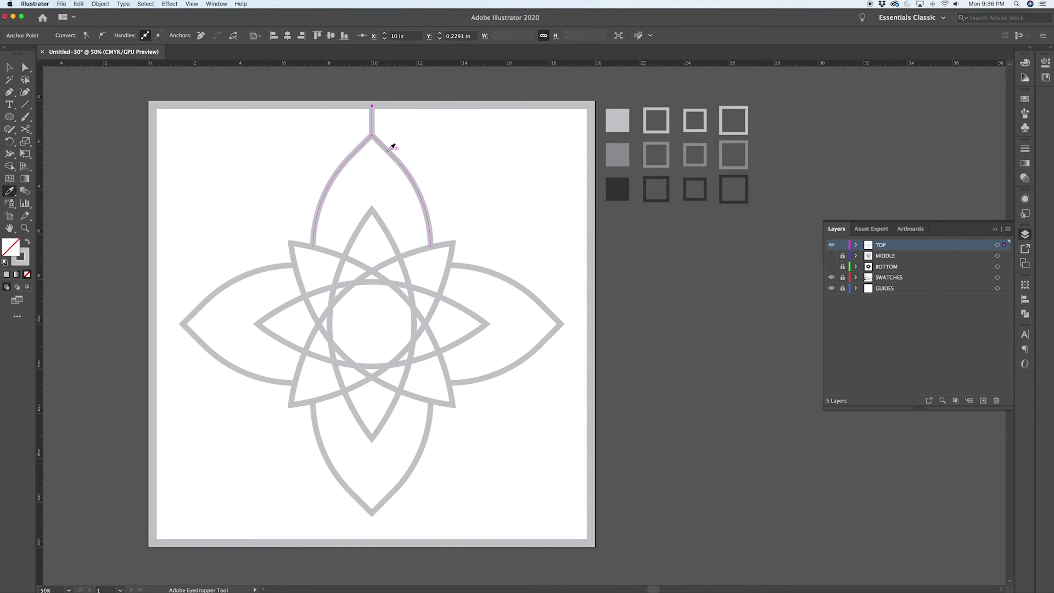
pyautogui.click(372, 118)
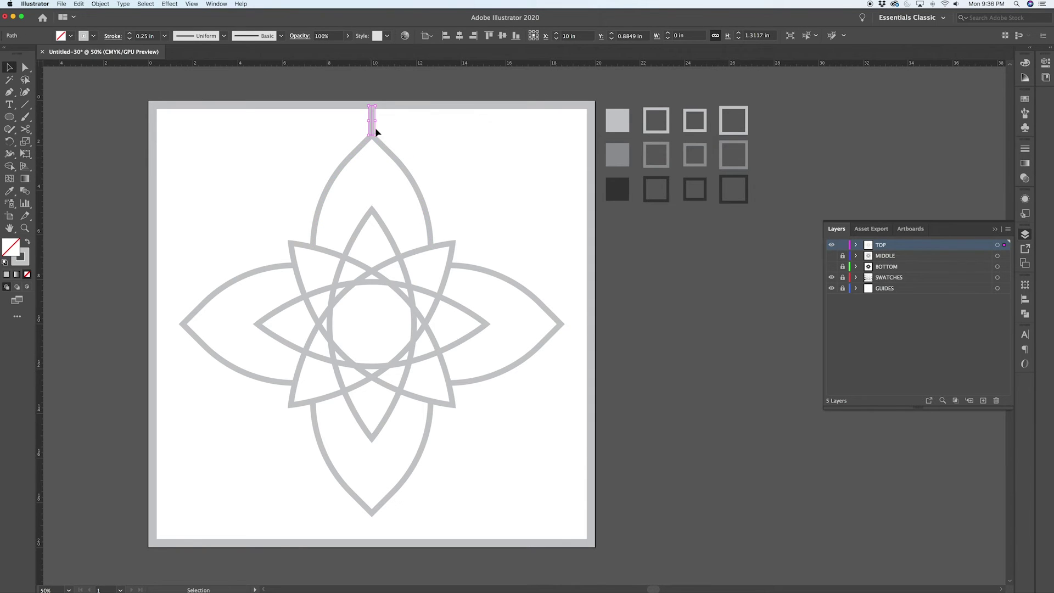
# - Rotate copies of the connecting line in 90° increments about the star's center to join all four outer petals to the frame, and hide the guides
pyautogui.press('r')
pyautogui.press('super+semicolon')
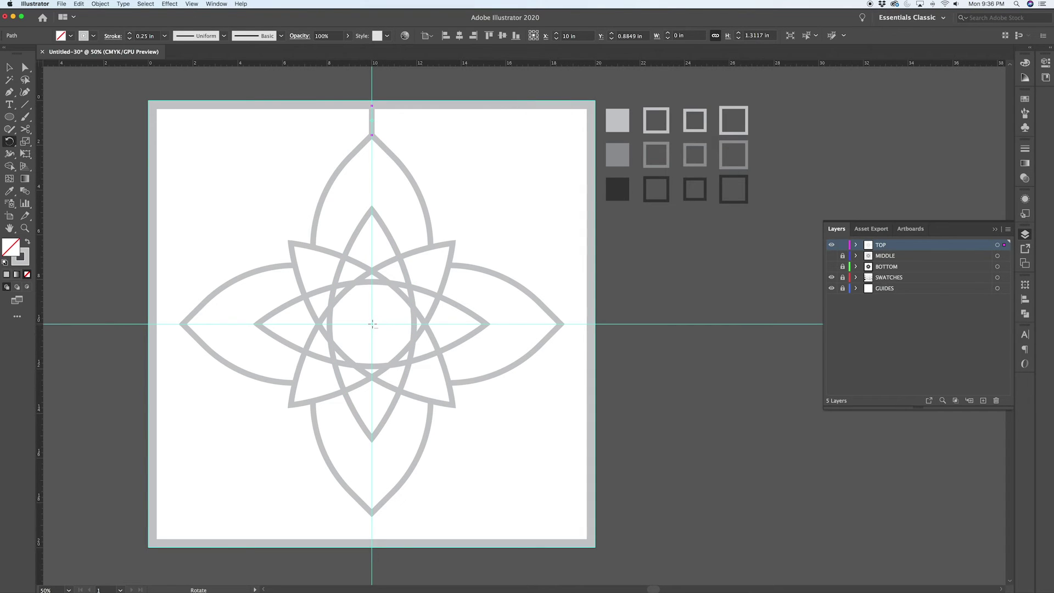
pyautogui.keyDown('alt'); pyautogui.click(372, 324); pyautogui.keyUp('alt')
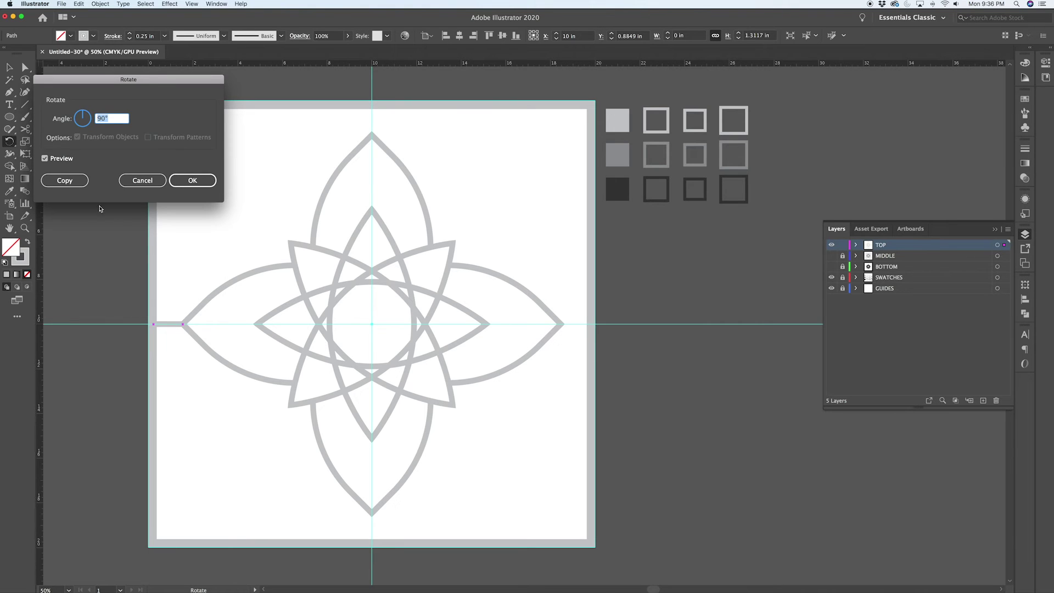
pyautogui.write('180')
pyautogui.click(64, 180)
pyautogui.press('super+d')
pyautogui.press('v')
pyautogui.click(720, 416)
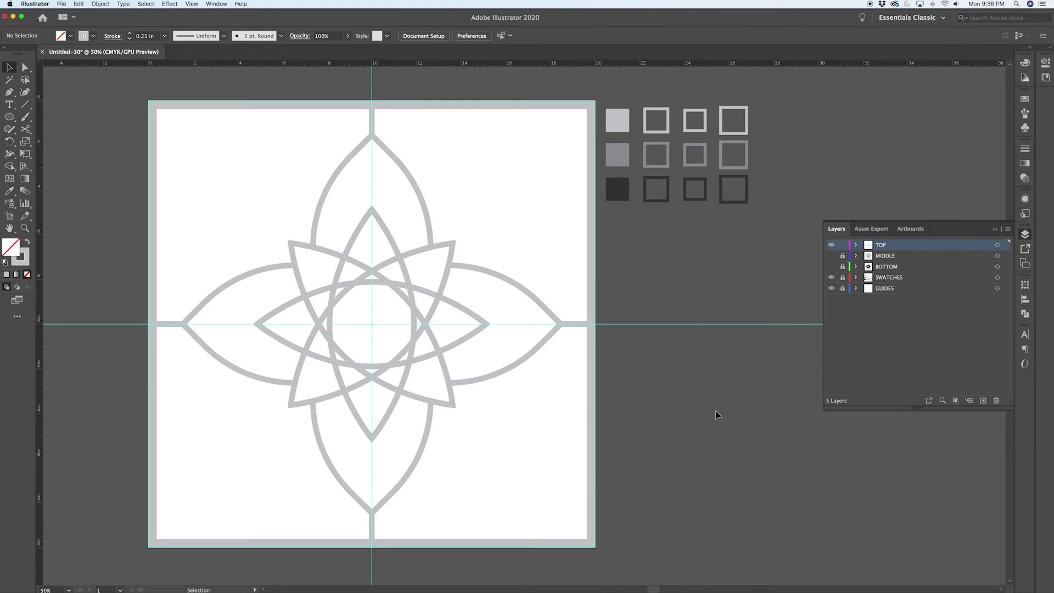
pyautogui.press('super+semicolon')
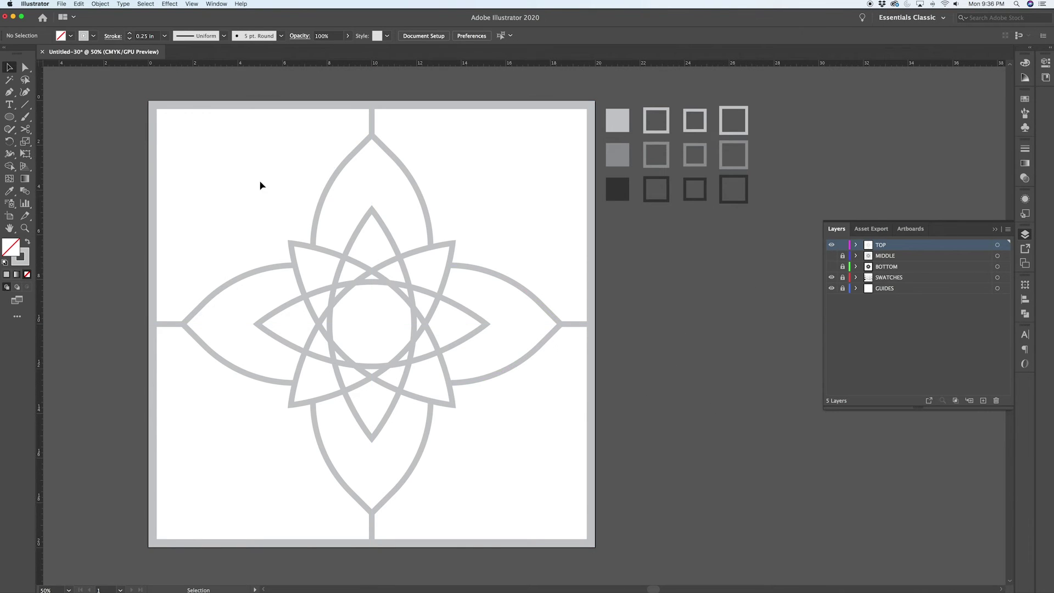
# - Hide the TOP layer, then show and unlock the MIDDLE layer for editing
pyautogui.click(832, 245)
pyautogui.click(831, 256)
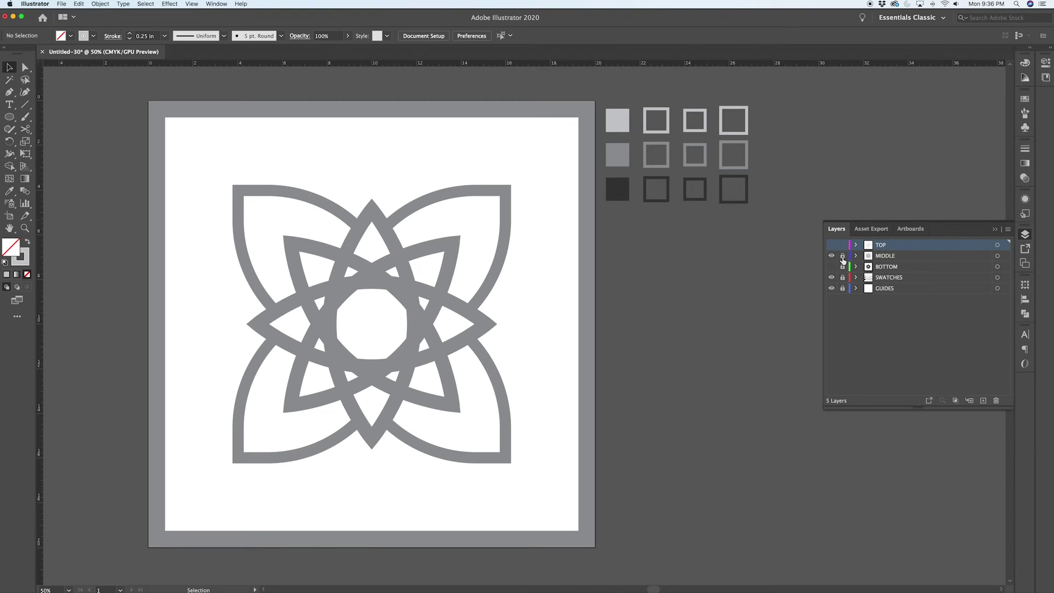
pyautogui.click(843, 256)
# - Draw a diagonal line from the upper-right petal's tip to the frame corner with a medium gray 0.5 in stroke
pyautogui.press('p')
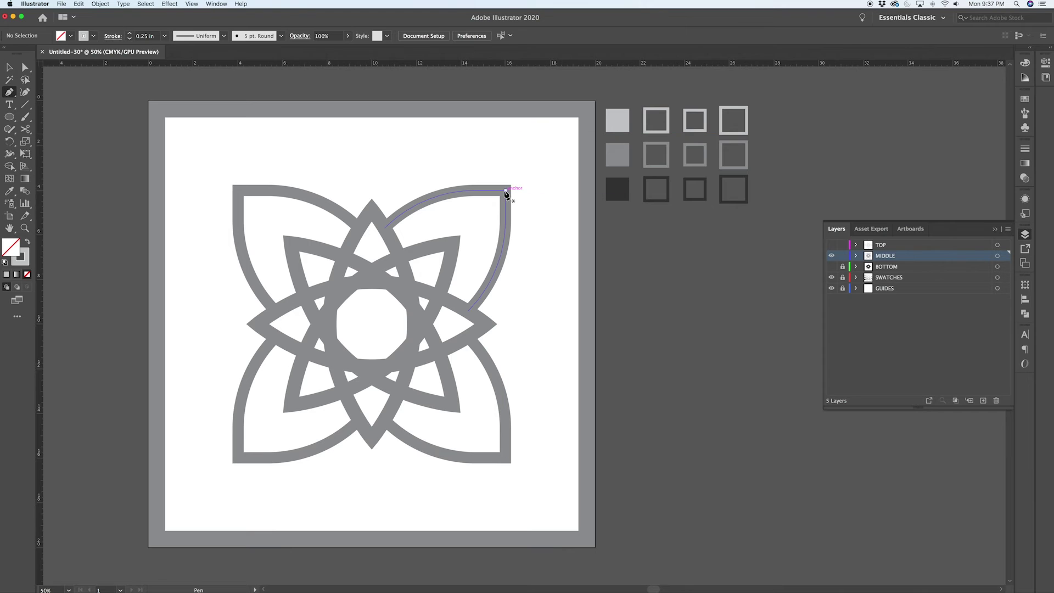
pyautogui.click(506, 191)
pyautogui.click(586, 110)
pyautogui.press('i')
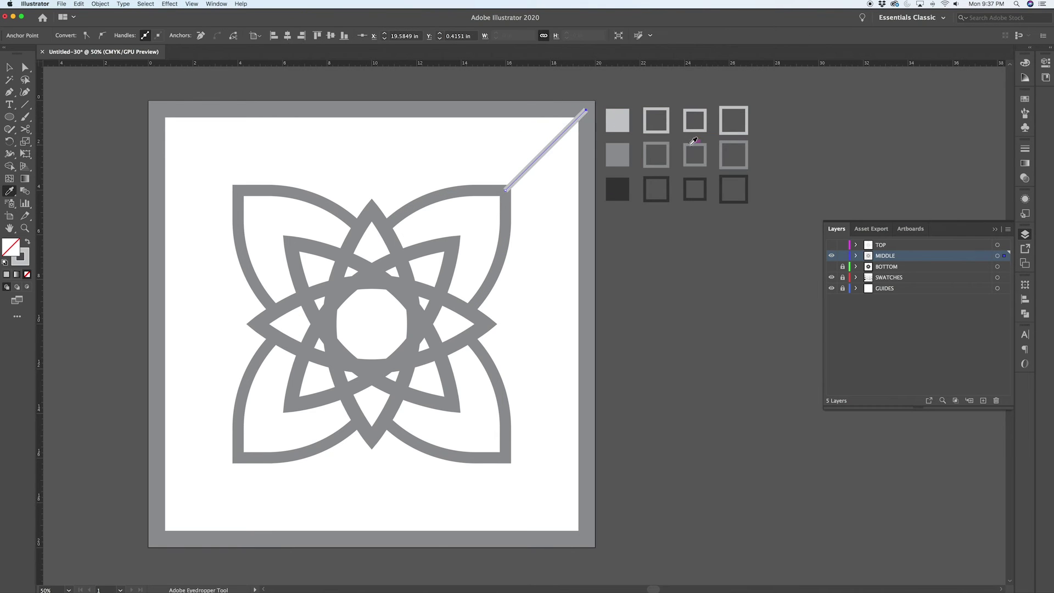
pyautogui.click(1025, 148)
pyautogui.click(931, 157)
pyautogui.click(931, 157)
pyautogui.click(931, 157)
pyautogui.press('v')
pyautogui.click(539, 260)
pyautogui.click(530, 164)
# - Rotate copies of the diagonal line in 90° increments about the star's center to join all four petals to the frame corners
pyautogui.press('r')
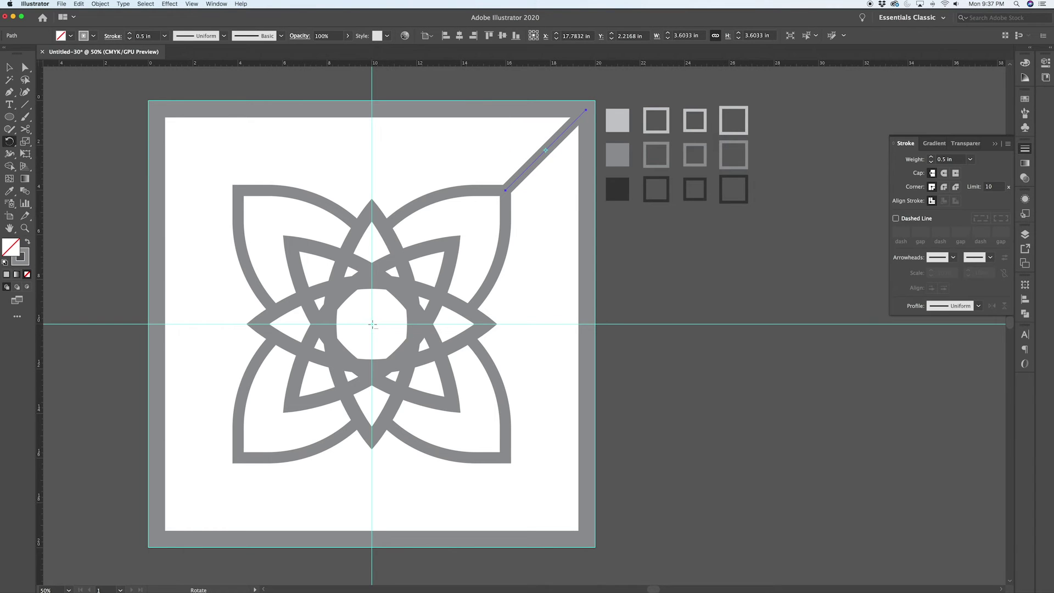
pyautogui.keyDown('alt'); pyautogui.click(372, 325); pyautogui.keyUp('alt')
pyautogui.click(65, 181)
pyautogui.press('super+d')
pyautogui.press('super+d')
pyautogui.press('v')
pyautogui.click(681, 249)
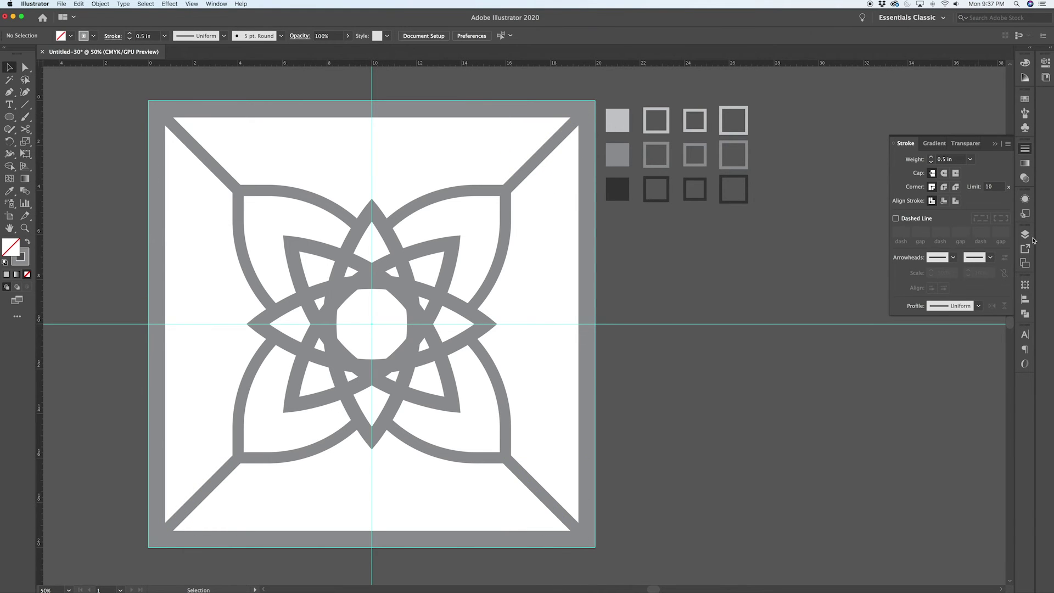
# - Hide and lock the MIDDLE layer, and show, unlock and activate the BOTTOM layer
pyautogui.click(1025, 235)
pyautogui.click(831, 256)
pyautogui.click(831, 266)
pyautogui.click(843, 266)
pyautogui.click(884, 267)
pyautogui.click(842, 254)
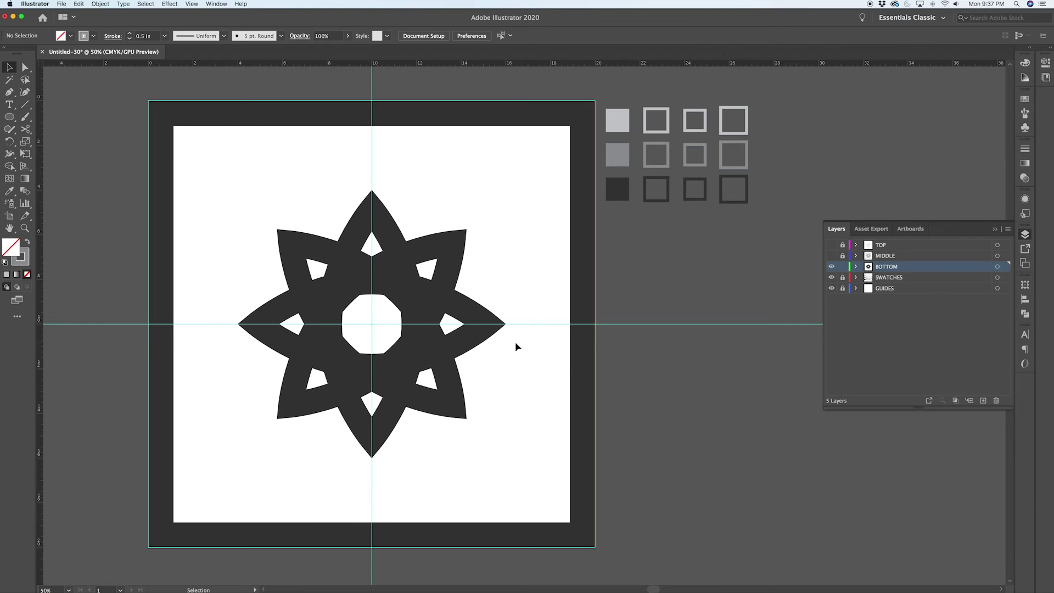
# - Draw a vertical line from the star's upper point to the frame and give it a dark gray 0.5 in stroke
pyautogui.press('p')
pyautogui.click(372, 209)
pyautogui.click(372, 110)
pyautogui.press('v')
pyautogui.press('i')
pyautogui.click(658, 177)
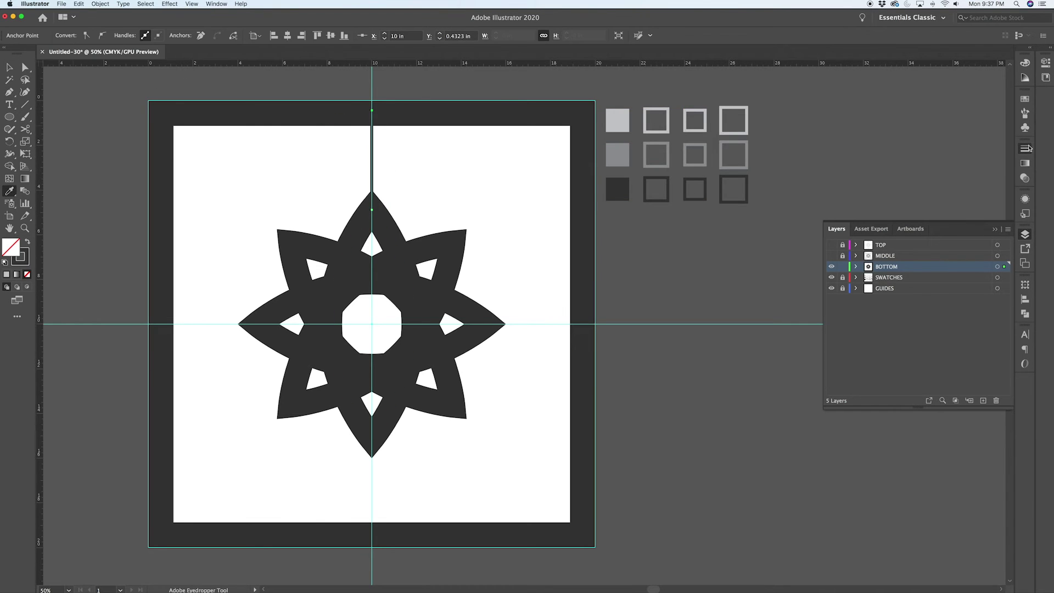
pyautogui.click(1025, 149)
pyautogui.doubleClick(931, 158)
pyautogui.click(931, 158)
# - Rotate two copies of the line in 45° increments about the star's center and extend the upper-left diagonal to the frame corner
pyautogui.press('r')
pyautogui.keyDown('alt'); pyautogui.click(371, 324); pyautogui.keyUp('alt')
pyautogui.write('45')
pyautogui.click(65, 180)
pyautogui.press('super+d')
pyautogui.keyDown('super'); pyautogui.click(87, 183); pyautogui.keyUp('super')
pyautogui.press('a')
pyautogui.moveTo(221, 175); pyautogui.dragTo(176, 129)
# - Rotate copies of the left horizontal line in 45° increments about the star's center to give the remaining star points lines
pyautogui.press('v')
pyautogui.click(212, 324)
pyautogui.press('r')
pyautogui.keyDown('alt'); pyautogui.click(372, 324); pyautogui.keyUp('alt')
pyautogui.click(63, 180)
pyautogui.press('super+d')
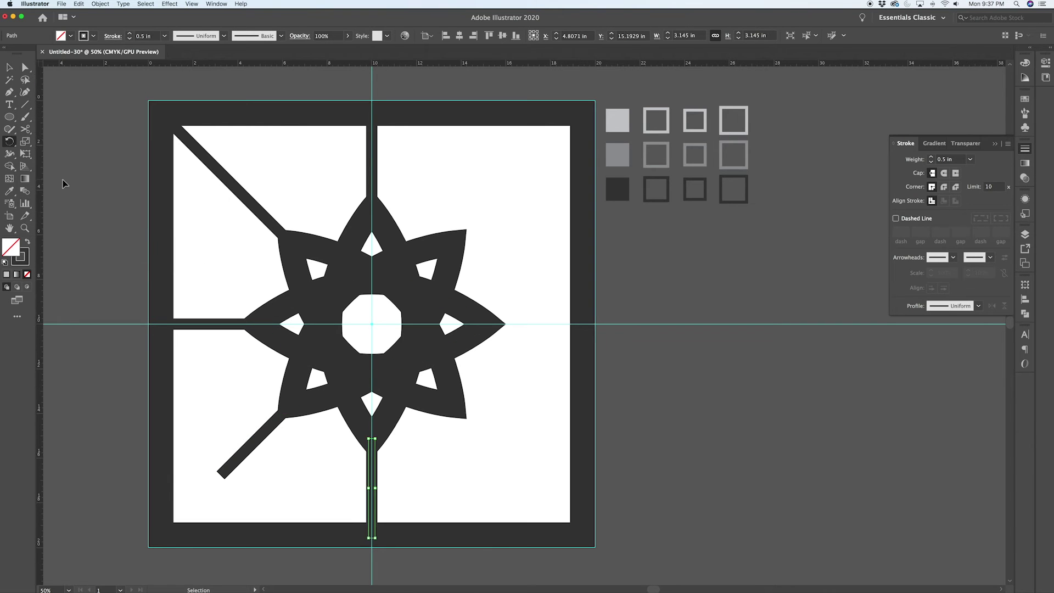
pyautogui.press('super+d')
pyautogui.press('super+d')
pyautogui.press('super+d')
# - Extend the outer ends of the upper-right, lower-right and lower-left diagonal lines into the frame corners
pyautogui.press('shift+super+a')
pyautogui.press('a')
pyautogui.scroll(1, 522, 176)
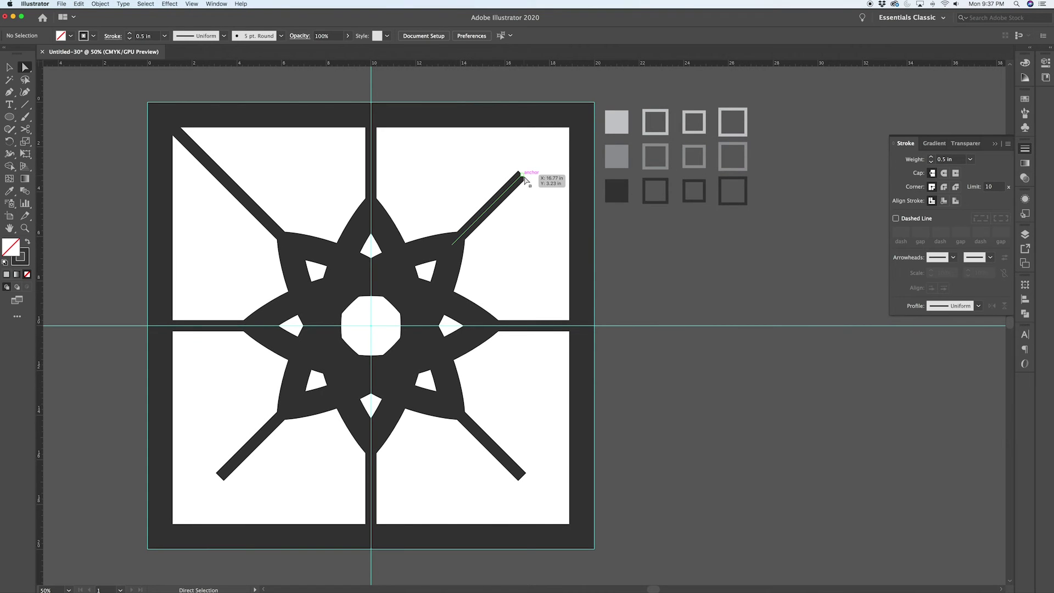
pyautogui.click(522, 175)
pyautogui.moveTo(522, 175); pyautogui.dragTo(577, 119)
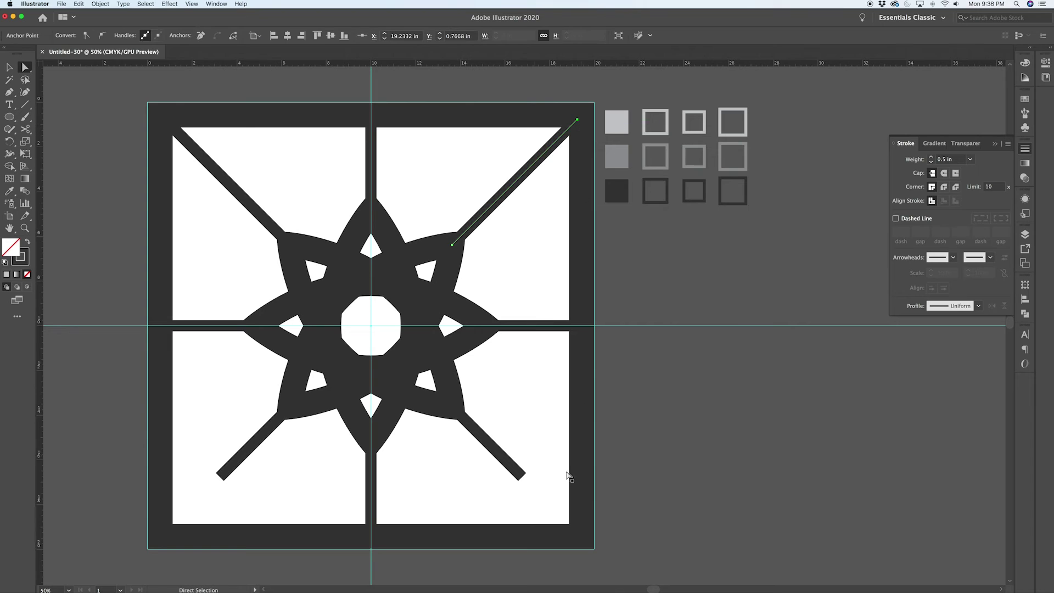
pyautogui.moveTo(522, 478); pyautogui.dragTo(578, 533)
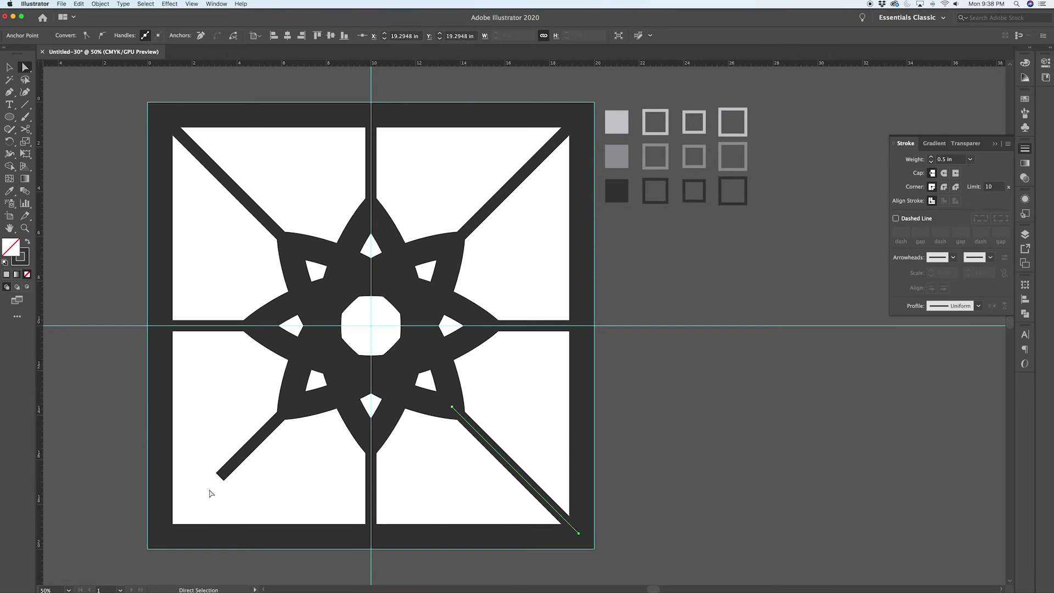
pyautogui.moveTo(223, 479); pyautogui.dragTo(163, 532)
pyautogui.click(235, 507)
# - Hide the guides, show the MIDDLE and TOP layers, lock BOTTOM, and make TOP the unlocked active layer
pyautogui.press('super+semicolon')
pyautogui.click(1024, 234)
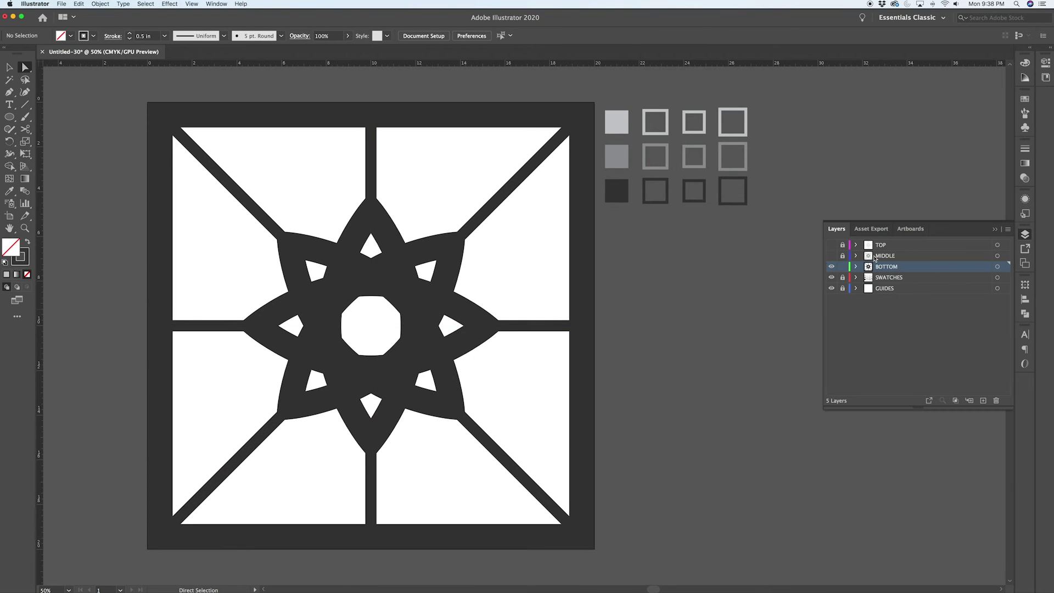
pyautogui.moveTo(830, 255); pyautogui.dragTo(830, 242)
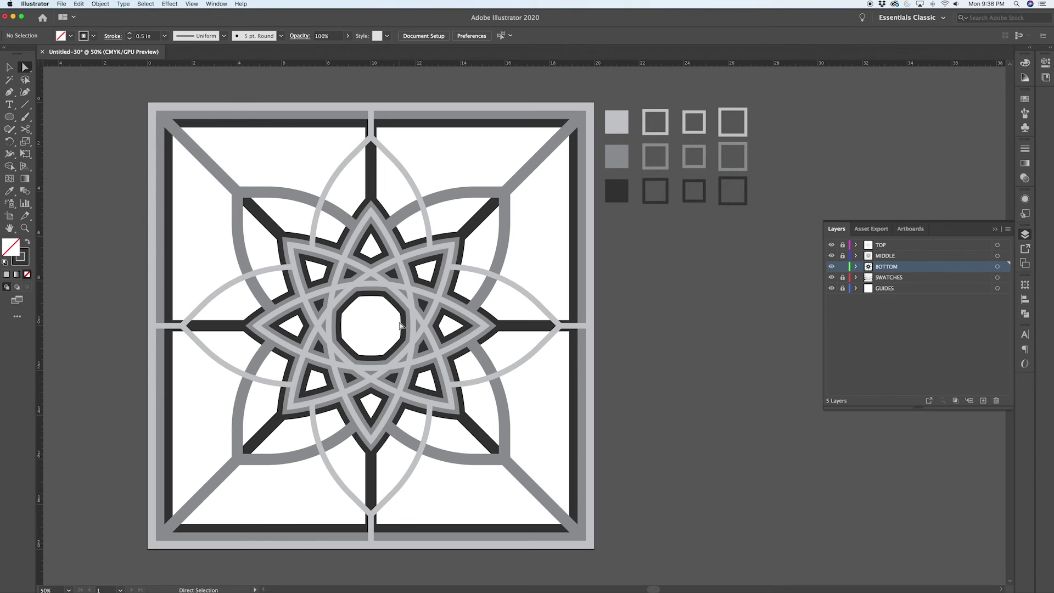
pyautogui.click(831, 245)
pyautogui.click(832, 256)
# - Draw a light gray 0.25 in vertical line beside the upper connecting line and copy it leftward into four evenly spaced lines meeting the petal
pyautogui.press('p')
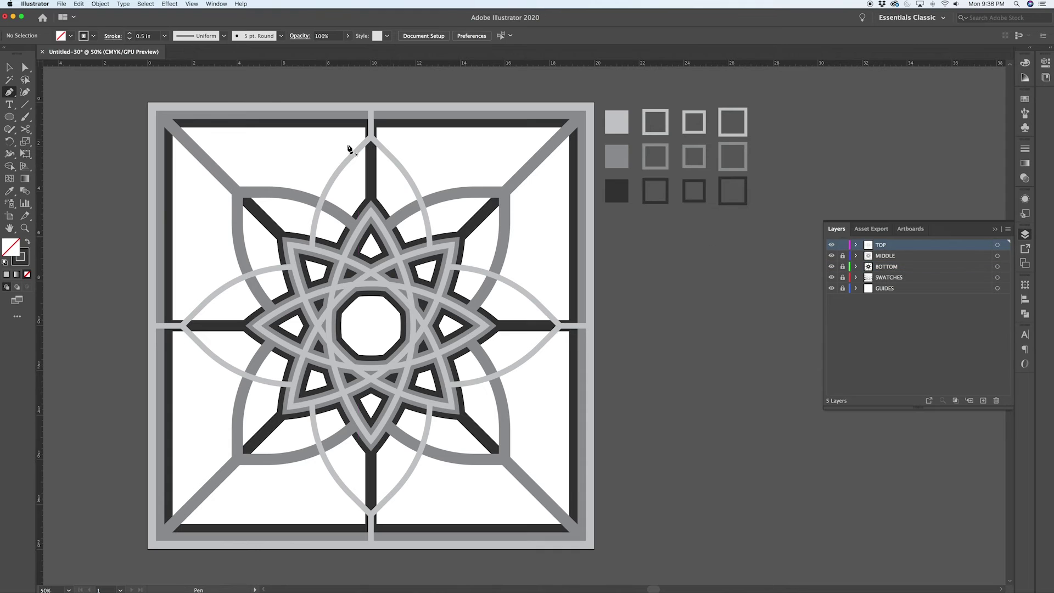
pyautogui.click(359, 150)
pyautogui.click(358, 107)
pyautogui.press('i')
pyautogui.click(371, 129)
pyautogui.press('v')
pyautogui.press('super+shift+a')
pyautogui.moveTo(359, 135)
pyautogui.mouseDown()
pyautogui.moveTo(346, 136)
pyautogui.moveTo(335, 176)
pyautogui.mouseUp()
pyautogui.press('super+d')
pyautogui.press('super+d')
pyautogui.press('super+shift+a')
pyautogui.press('a')
pyautogui.press('super+shift+a')
pyautogui.moveTo(322, 203); pyautogui.dragTo(321, 203)
pyautogui.press('v')
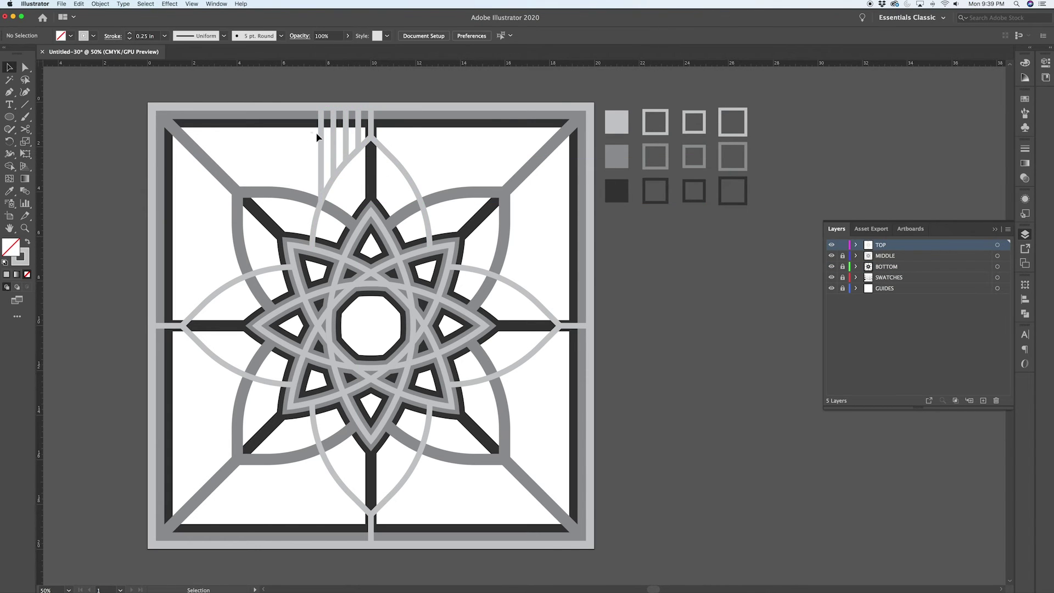
# - Group the four vertical lines and reflect a copy across the vertical centerline to the upper petal's right side
pyautogui.moveTo(310, 134); pyautogui.dragTo(362, 126)
pyautogui.press('super+g')
pyautogui.press('o')
pyautogui.keyDown('alt'); pyautogui.click(371, 138); pyautogui.keyUp('alt')
pyautogui.click(473, 369)
# - Rotate copies of both line groups in 90° increments about the star's center to fill all four sides
pyautogui.press('v')
pyautogui.keyDown('shift'); pyautogui.click(359, 133); pyautogui.keyUp('shift')
pyautogui.press('r')
pyautogui.press('super+;')
pyautogui.keyDown('alt'); pyautogui.click(371, 325); pyautogui.keyUp('alt')
pyautogui.write('90')
pyautogui.click(75, 179)
pyautogui.press('super+d')
pyautogui.press('super+d')
pyautogui.press('super+shift+a')
# - Draw a light gray diagonal line from the star's upper-right tip toward the frame corner
pyautogui.press('p')
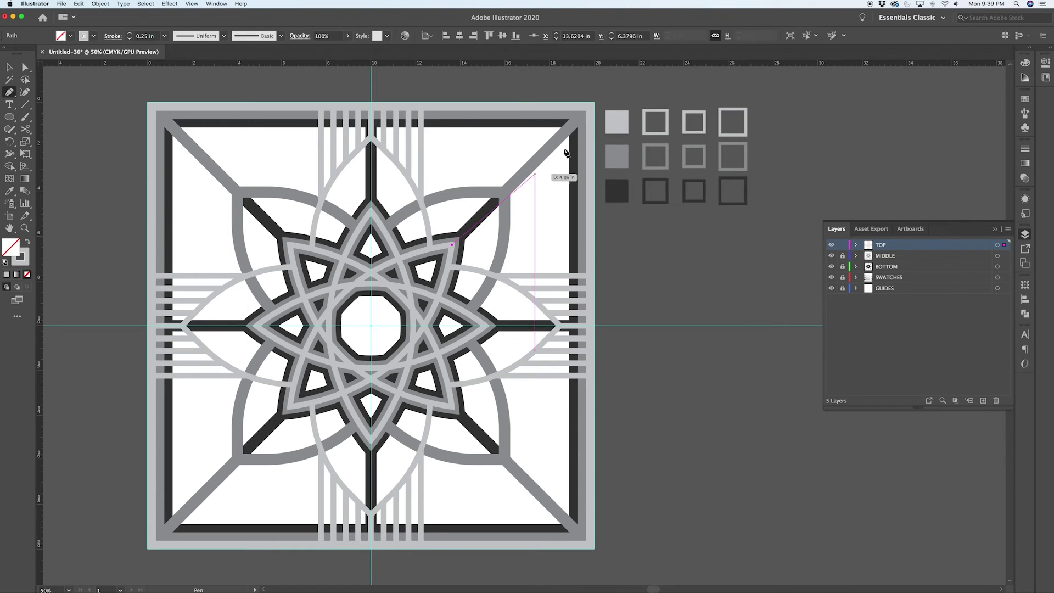
pyautogui.click(455, 242)
pyautogui.click(551, 145)
pyautogui.press('super+shift+a')
# - Draw a circle centered on the upper-right frame corner, cut it at the frame, and delete the outer part to leave an arc
pyautogui.press('l')
pyautogui.moveTo(594, 102); pyautogui.dragTo(548, 79)
pyautogui.press('super+shift+a')
pyautogui.press('c')
pyautogui.click(534, 139)
pyautogui.click(595, 200)
pyautogui.press('Delete')
pyautogui.press('Delete')
# - Rotate copies of the corner arc and its diagonal line in 90° increments about the star's center to all four corners
pyautogui.press('a')
pyautogui.moveTo(561, 174); pyautogui.dragTo(542, 192)
pyautogui.press('r')
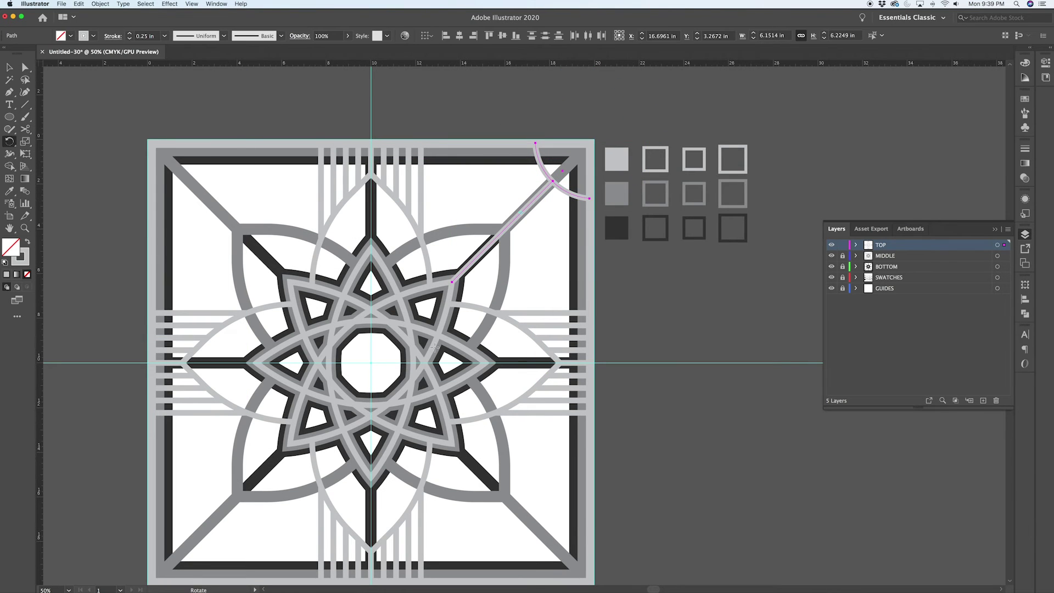
pyautogui.keyDown('alt'); pyautogui.click(371, 363); pyautogui.keyUp('alt')
pyautogui.click(67, 179)
pyautogui.press('super+d')
pyautogui.press('super+d')
pyautogui.press('super+shift+a')
# - Draw an L-shaped path about 5.3 in per side linking the right and bottom line groups' outermost lines, and round its corner
pyautogui.scroll(-3, 494, 363)
pyautogui.press('p')
pyautogui.press('super+equal')
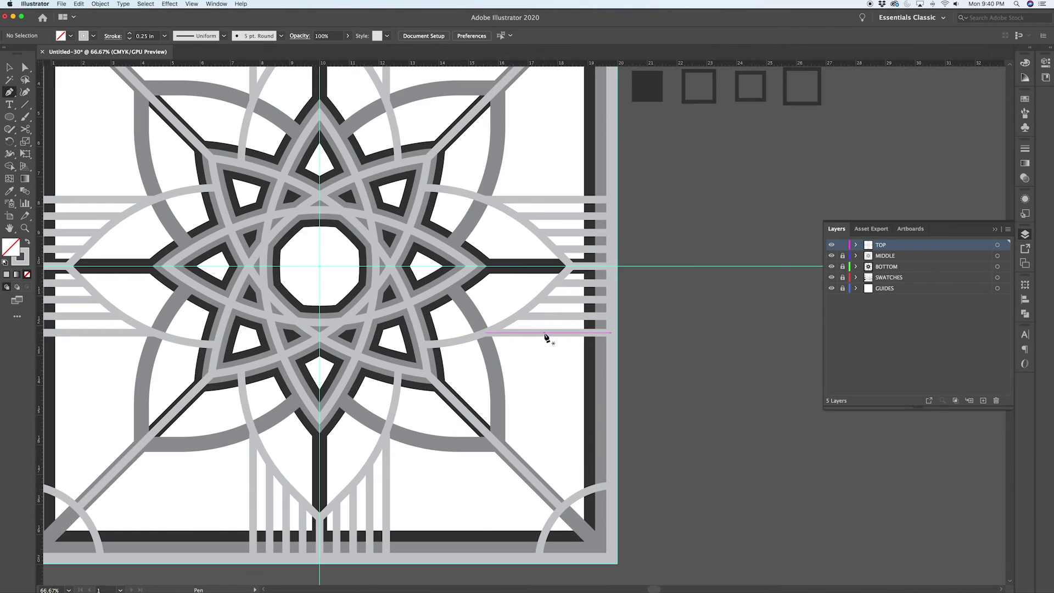
pyautogui.click(545, 333)
pyautogui.click(544, 491)
pyautogui.click(387, 490)
pyautogui.press('a')
pyautogui.click(543, 490)
pyautogui.moveTo(540, 487); pyautogui.dragTo(427, 379)
pyautogui.press('super+shift+a')
# - Rotate copies of the rounded L-shaped path in 90° increments about the star's center to all four quadrants
pyautogui.press('v')
pyautogui.click(520, 466)
pyautogui.press('r')
pyautogui.keyDown('alt'); pyautogui.click(320, 267); pyautogui.keyUp('alt')
pyautogui.click(65, 180)
pyautogui.scroll(-2, 415, 251)
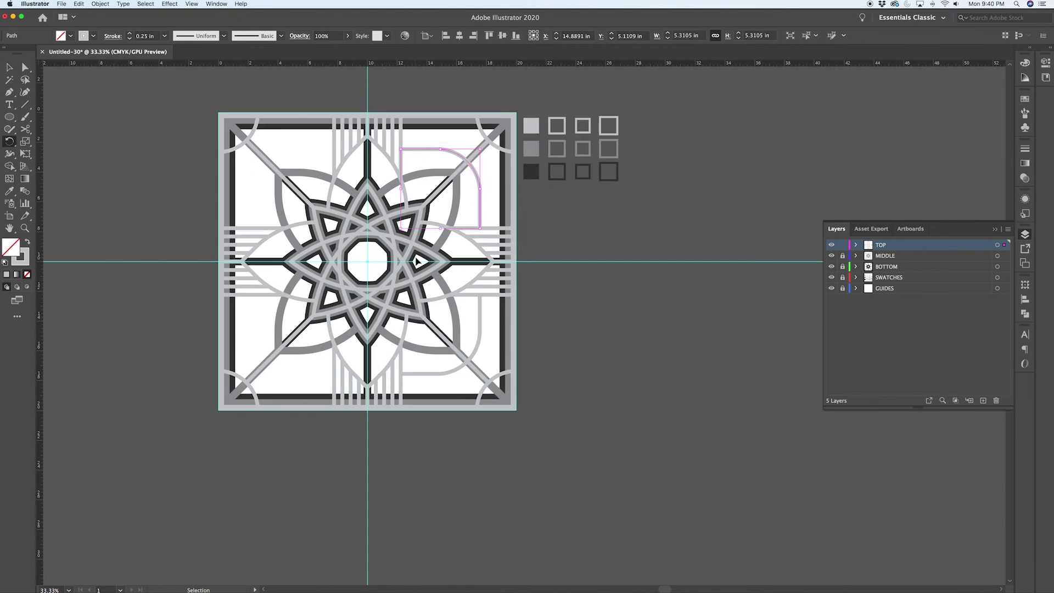
pyautogui.press('super+d')
pyautogui.press('super+d')
pyautogui.press('super+shift+a')
# - Draw a smaller L-shaped path about 2.2 in per side between the left and bottom petals, with its corner on the diagonal
pyautogui.scroll(2, 312, 288)
pyautogui.press('p')
pyautogui.click(281, 302)
pyautogui.click(281, 368)
pyautogui.click(346, 368)
# - Rotate copies of the smaller L-shaped path in 90° increments about the star's center to all four quadrants
pyautogui.press('r')
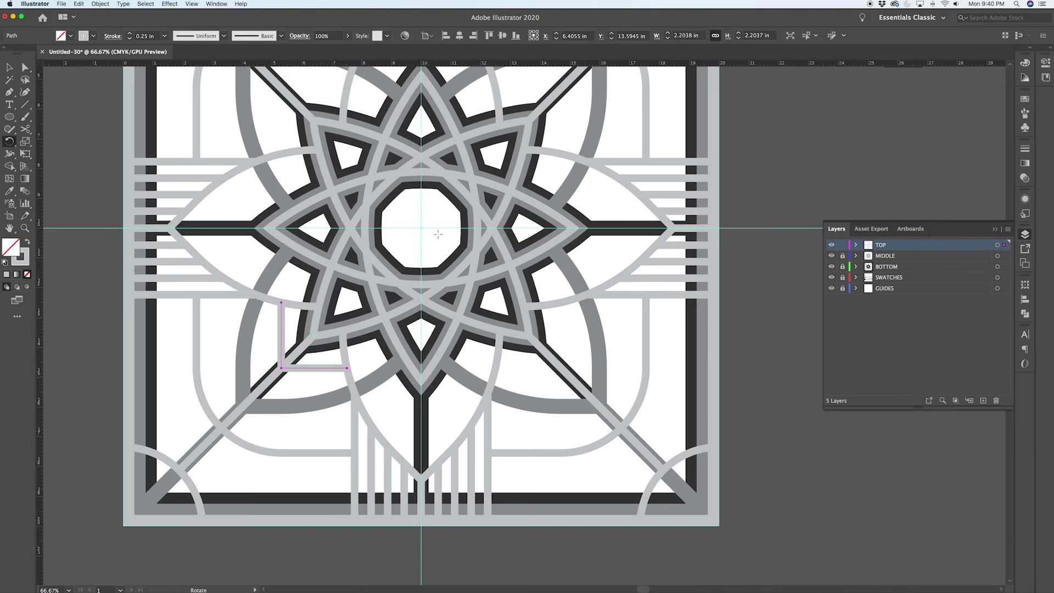
pyautogui.keyDown('alt'); pyautogui.click(421, 228); pyautogui.keyUp('alt')
pyautogui.click(65, 180)
pyautogui.scroll(-1, 325, 324)
pyautogui.press('super+d')
pyautogui.press('super+d')
pyautogui.press('super+shift+a')
# - Square off the rounded corners of the four large L-shaped paths
pyautogui.scroll(-1, 326, 324)
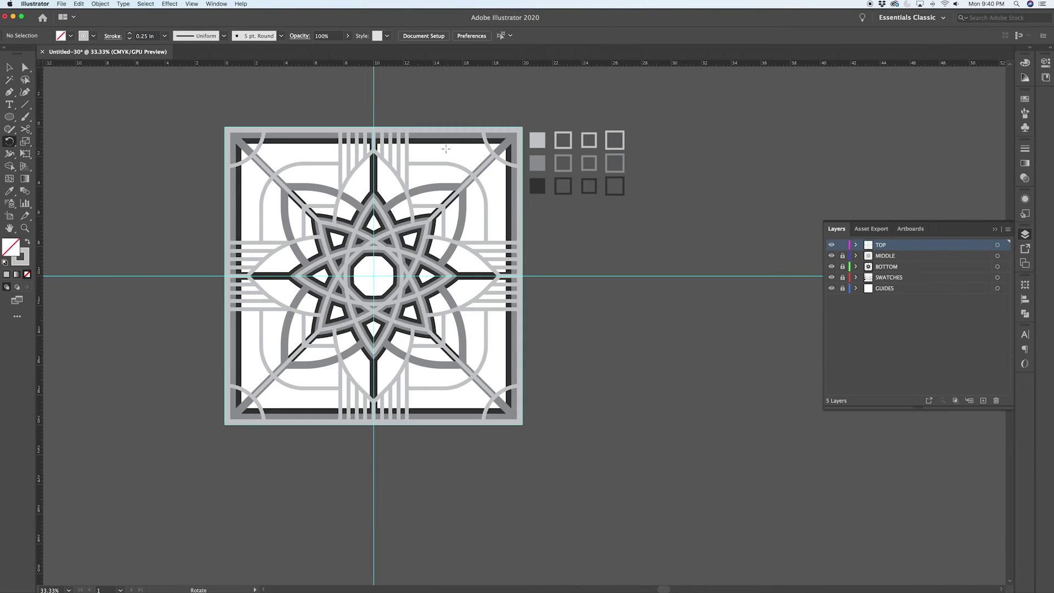
pyautogui.press('a')
pyautogui.click(475, 175)
pyautogui.keyDown('shift'); pyautogui.click(475, 376); pyautogui.keyUp('shift')
pyautogui.keyDown('shift'); pyautogui.click(272, 376); pyautogui.keyUp('shift')
pyautogui.keyDown('shift'); pyautogui.click(272, 175); pyautogui.keyUp('shift')
pyautogui.moveTo(301, 203); pyautogui.dragTo(263, 166)
pyautogui.click(599, 342)
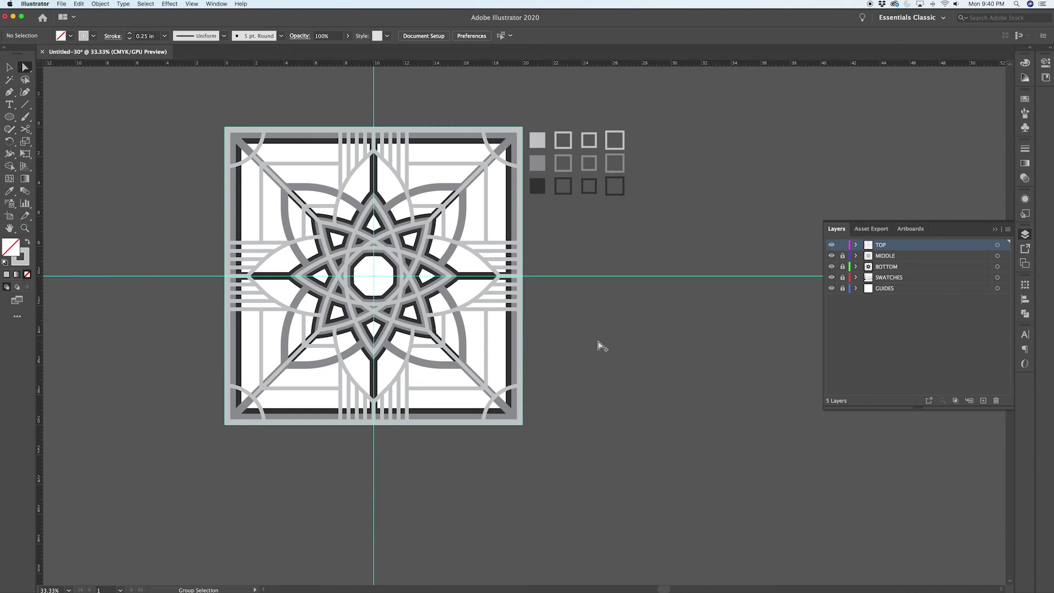
# - Draw a gray path about 1.9 in wide and 3 in high from the vertical axis above the star, rounding its bend
pyautogui.click(831, 245)
pyautogui.press('p')
pyautogui.scroll(1, 442, 192)
pyautogui.click(342, 145)
pyautogui.click(301, 186)
pyautogui.click(300, 212)
pyautogui.press('i')
pyautogui.click(676, 161)
pyautogui.press('a')
pyautogui.moveTo(312, 192); pyautogui.dragTo(360, 216)
# - Adjust the curved path's stroke weight, then reflect a copy across the vertical axis and join both halves into a petal
pyautogui.click(1025, 149)
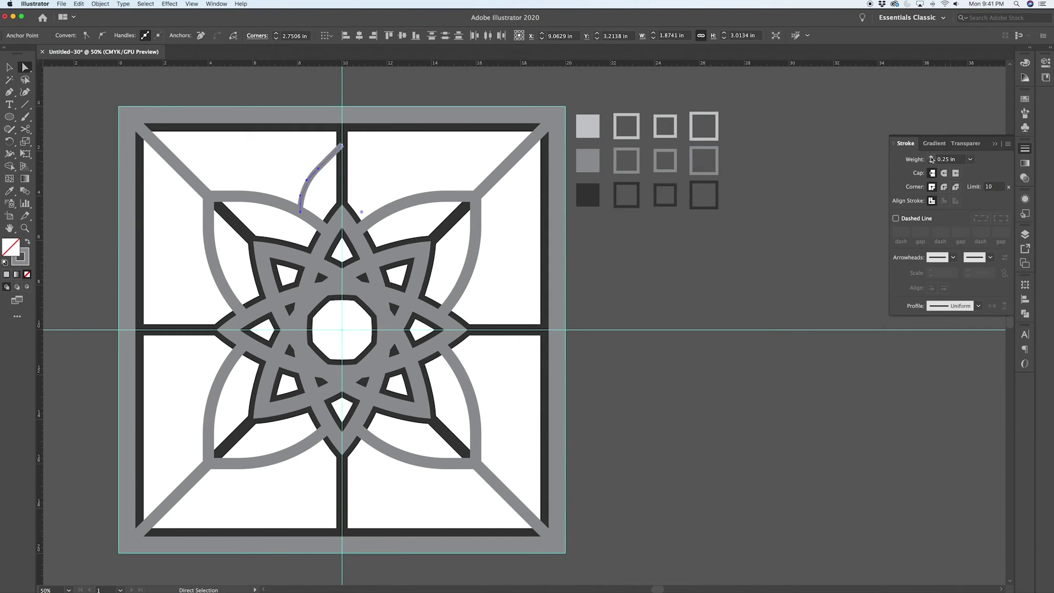
pyautogui.click(931, 157)
pyautogui.scroll(1, 342, 161)
pyautogui.click(325, 156)
pyautogui.press('o')
pyautogui.keyDown('alt'); pyautogui.click(342, 139); pyautogui.keyUp('alt')
pyautogui.click(465, 396)
pyautogui.press('super+j')
# - Draw a vertical line from the top frame to the new petal's tip and match both to the large petals' 0.5 in stroke
pyautogui.press('p')
pyautogui.click(342, 111)
pyautogui.click(342, 139)
pyautogui.press('v')
pyautogui.click(364, 158)
pyautogui.keyDown('shift'); pyautogui.click(343, 131); pyautogui.keyUp('shift')
pyautogui.press('i')
pyautogui.click(442, 207)
# - Rotate copies of the new petal and its line in 90° increments about the star's center
pyautogui.scroll(-1, 442, 207)
pyautogui.click(377, 143)
pyautogui.keyDown('shift'); pyautogui.click(342, 98); pyautogui.keyUp('shift')
pyautogui.press('r')
pyautogui.keyDown('alt'); pyautogui.click(342, 358); pyautogui.keyUp('alt')
pyautogui.click(65, 180)
pyautogui.press('super+d')
pyautogui.press('super+d')
pyautogui.keyDown('super'); pyautogui.click(754, 247); pyautogui.keyUp('super')
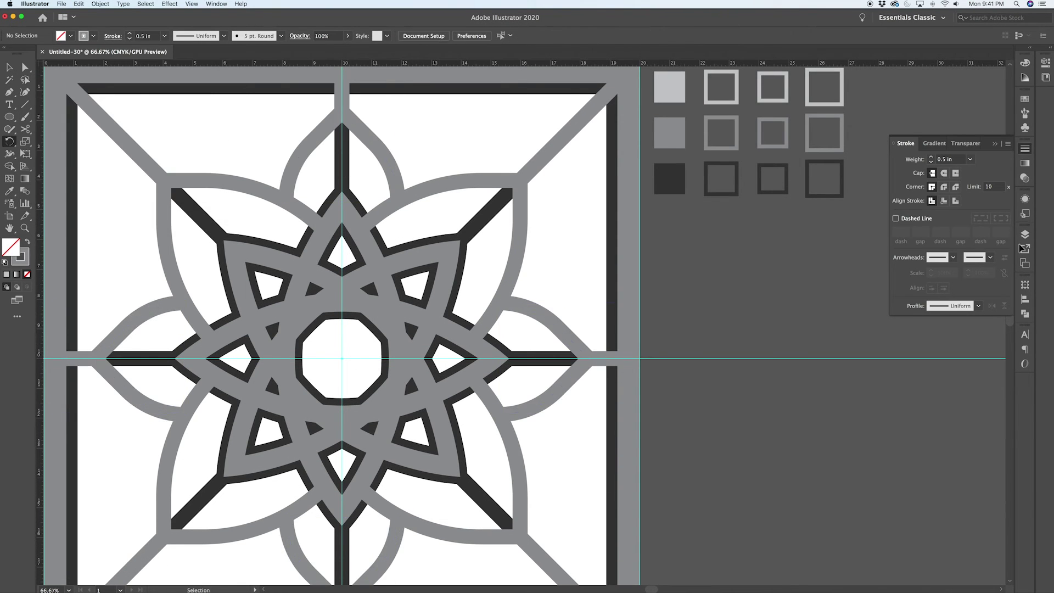
# - Move the top petal down toward the star and extend its line back up to the frame, checking against the TOP layer
pyautogui.click(1025, 235)
pyautogui.click(831, 245)
pyautogui.scroll(-1, 537, 240)
pyautogui.click(832, 245)
pyautogui.press('v')
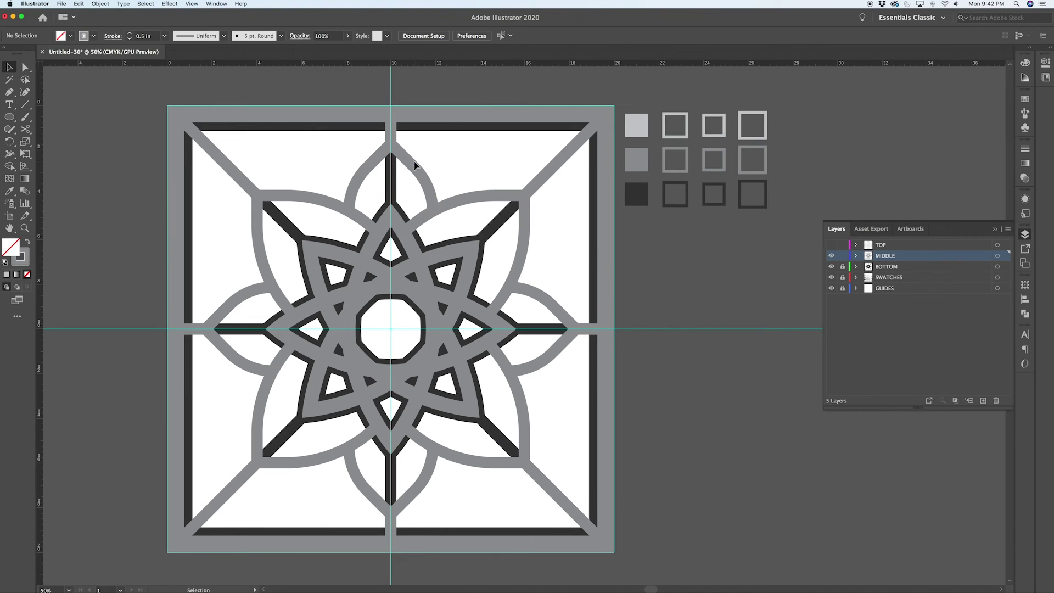
pyautogui.click(417, 205)
pyautogui.moveTo(391, 132); pyautogui.dragTo(434, 128)
pyautogui.click(832, 245)
pyautogui.press('v')
pyautogui.click(412, 184)
pyautogui.click(477, 157)
pyautogui.click(831, 245)
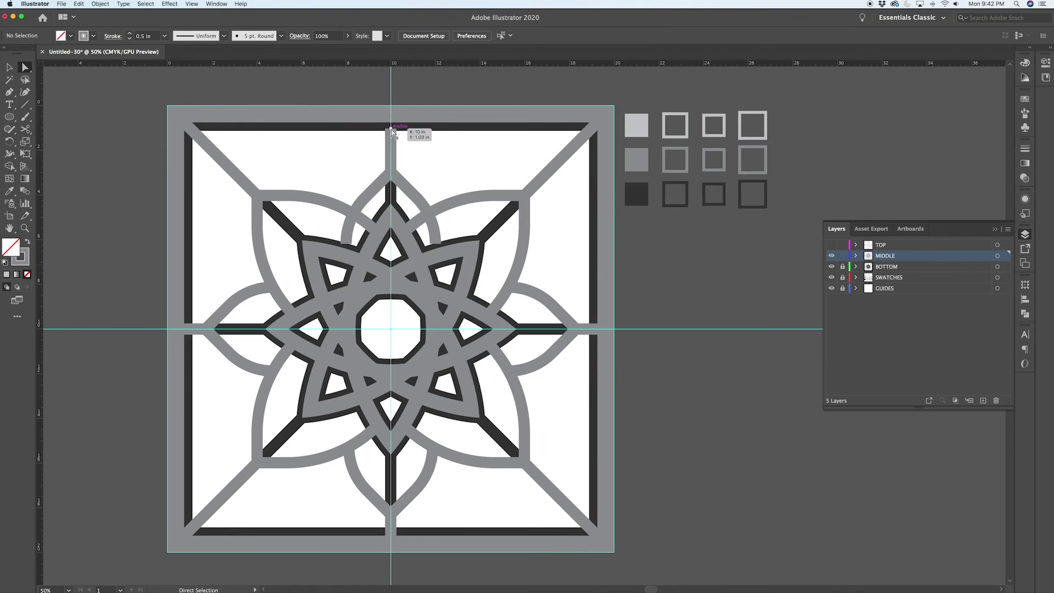
# - Replace the left, right and bottom small petals with rotated copies of the lowered top petal
pyautogui.click(565, 318)
pyautogui.keyDown('shift'); pyautogui.click(418, 485); pyautogui.keyUp('shift')
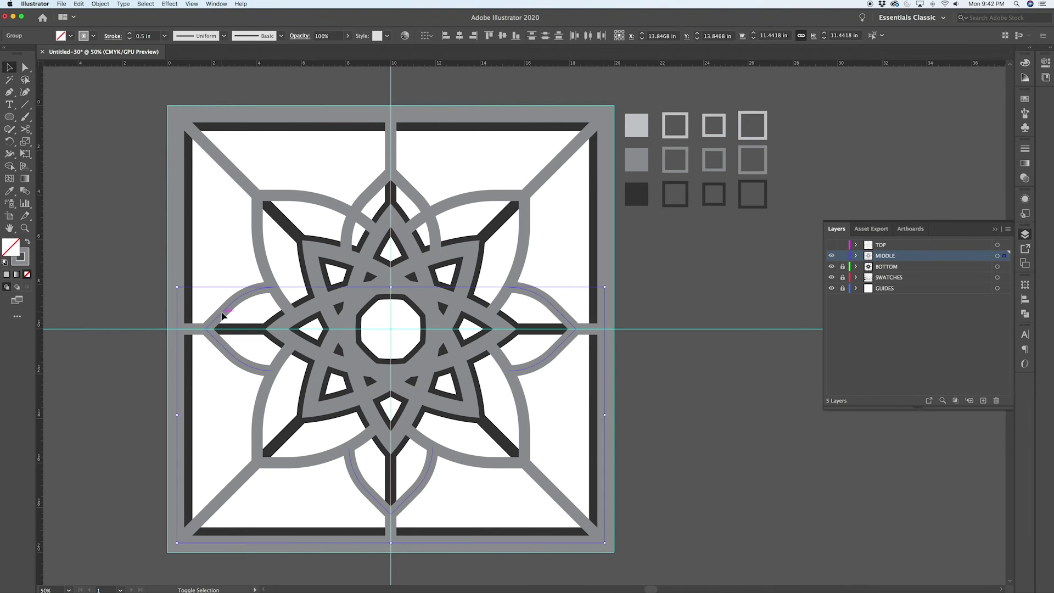
pyautogui.keyDown('shift'); pyautogui.click(223, 315); pyautogui.keyUp('shift')
pyautogui.press('Delete')
pyautogui.click(367, 193)
pyautogui.press('r')
pyautogui.keyDown('alt'); pyautogui.click(391, 329); pyautogui.keyUp('alt')
pyautogui.click(66, 180)
# - Place three horizontal gray bars about 3.7 in long on the MIDDLE layer between the upper-right petal and the right frame
pyautogui.click(831, 245)
pyautogui.press('v')
pyautogui.moveTo(583, 240); pyautogui.dragTo(584, 240)
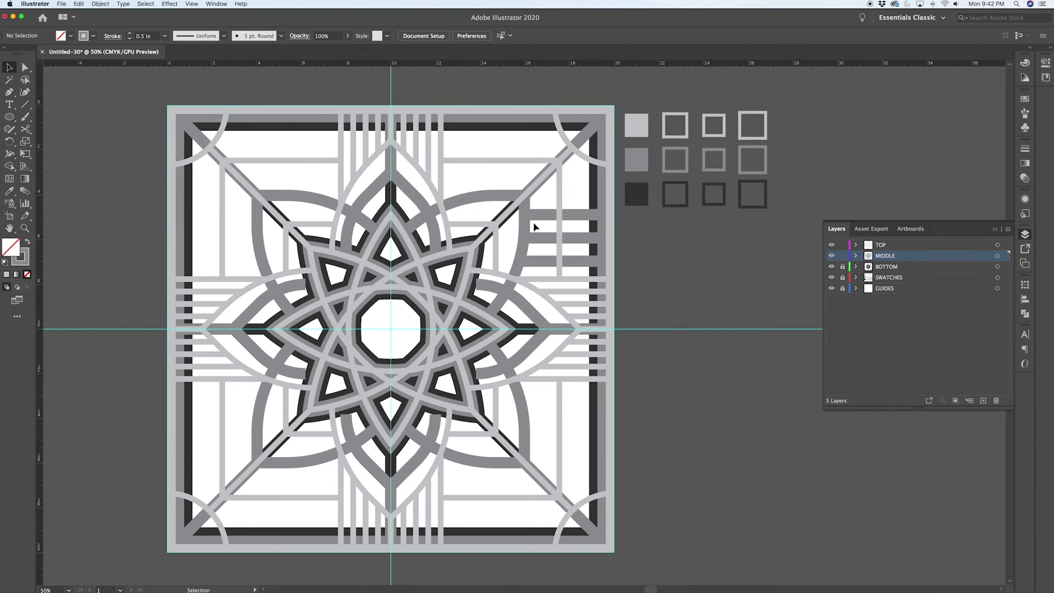
pyautogui.scroll(1, 534, 223)
pyautogui.click(442, 251)
pyautogui.click(831, 245)
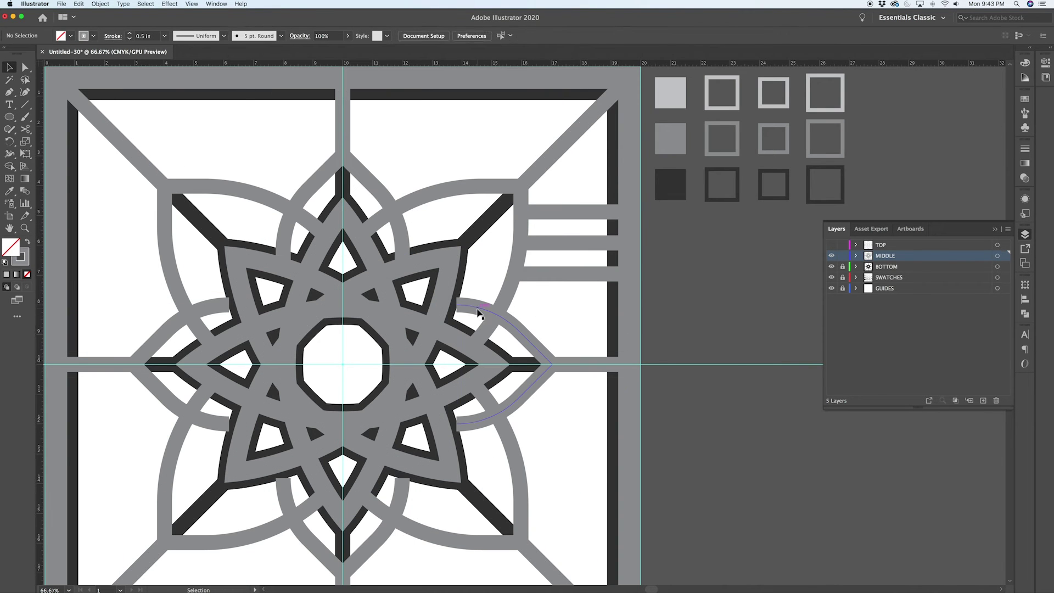
# - Delete the right, bottom and left small petals
pyautogui.click(479, 311)
pyautogui.press('Delete')
pyautogui.click(405, 490)
pyautogui.press('Delete')
pyautogui.click(192, 408)
pyautogui.press('Delete')
# - Extend both lower ends of the top small petal further down toward the star
pyautogui.press('a')
pyautogui.moveTo(403, 251); pyautogui.dragTo(403, 267)
pyautogui.moveTo(283, 251); pyautogui.dragTo(283, 268)
# - Rotate copies of the extended top petal and its line in 90° increments about the star's center
pyautogui.press('v')
pyautogui.click(284, 258)
pyautogui.press('r')
pyautogui.keyDown('alt'); pyautogui.click(343, 364); pyautogui.keyUp('alt')
pyautogui.hotkey('alt', 'Return')
pyautogui.press('super+d')
pyautogui.press('super+d')
# - Reflect a copy of the three horizontal bars across the horizontal axis to the lower-right side
pyautogui.press('v')
pyautogui.click(573, 213)
pyautogui.press('o')
pyautogui.keyDown('alt'); pyautogui.click(551, 364); pyautogui.keyUp('alt')
pyautogui.hotkey('alt', 'Return')
pyautogui.press('v')
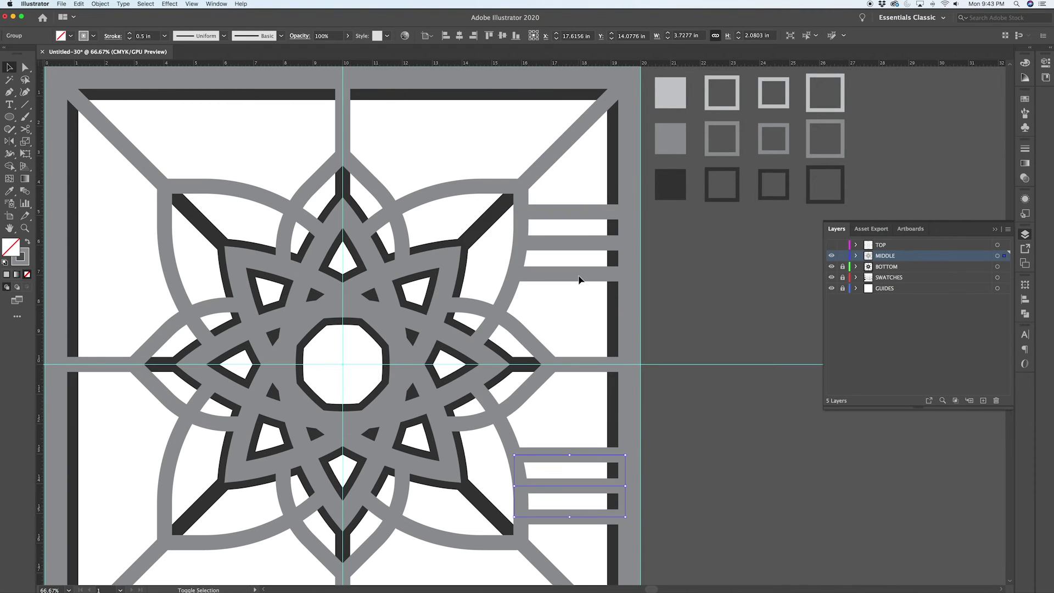
# - Rotate copies of both right-hand bar groups in 90° increments about the star's center to all four sides
pyautogui.keyDown('shift'); pyautogui.click(581, 269); pyautogui.keyUp('shift')
pyautogui.press('r')
pyautogui.keyDown('alt'); pyautogui.click(343, 364); pyautogui.keyUp('alt')
pyautogui.hotkey('alt', 'Return')
pyautogui.press('super+d')
pyautogui.press('super+d')
# - Lock the MIDDLE layer and draw a light gray circle about 2 in across at the star's center on the TOP layer
pyautogui.press('super+shift+a')
pyautogui.click(831, 245)
pyautogui.press('super+minus')
pyautogui.press('super+equal')
pyautogui.click(842, 256)
pyautogui.click(900, 245)
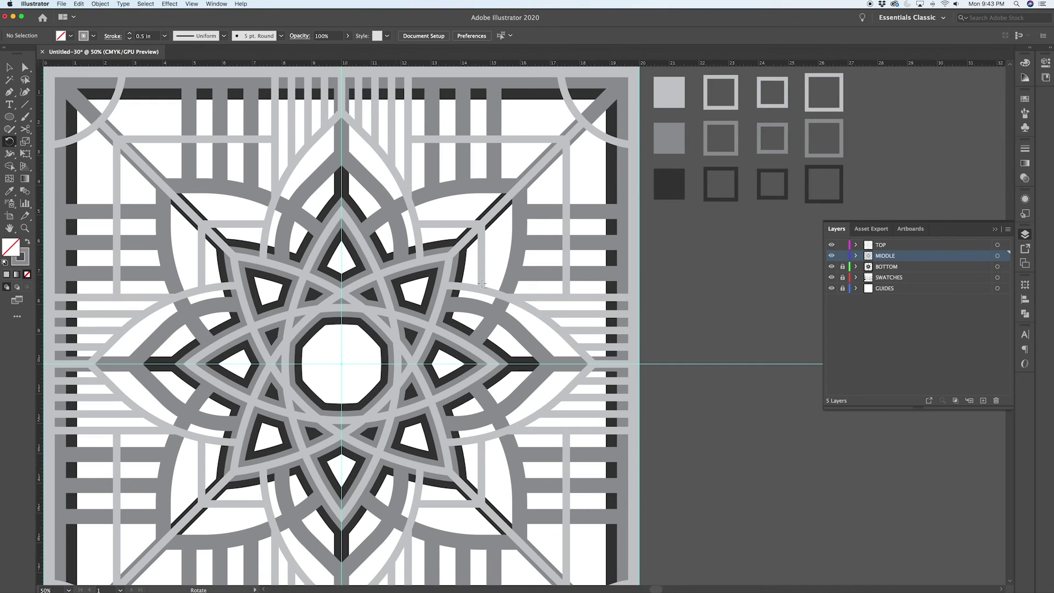
pyautogui.press('l')
pyautogui.moveTo(343, 364); pyautogui.dragTo(371, 335)
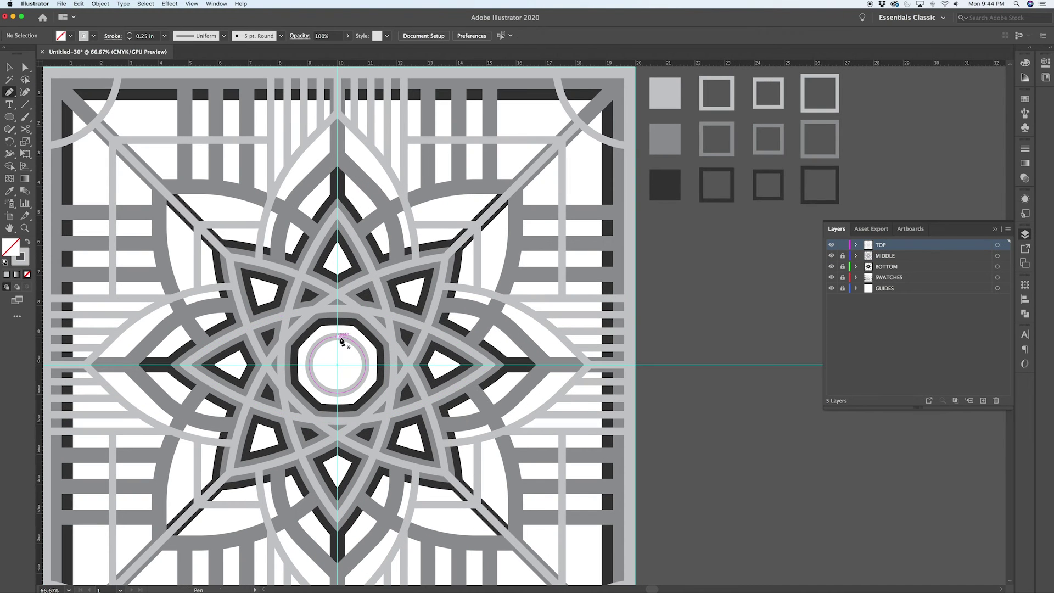
# - Rotate copies of the short radial line in 22.5° increments about the star's center to complete a ring of spokes
pyautogui.press('r')
pyautogui.keyDown('alt'); pyautogui.click(342, 364); pyautogui.keyUp('alt')
pyautogui.write('22.5')
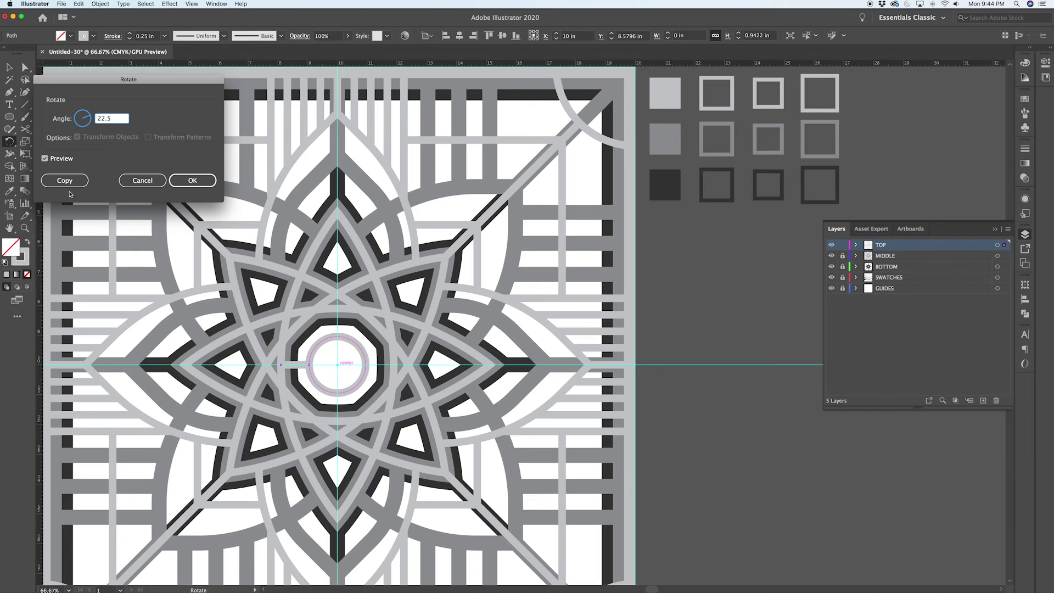
pyautogui.click(67, 182)
pyautogui.press('super+d')
pyautogui.press('super+d')
pyautogui.press('super+d')
pyautogui.press('super+d')
pyautogui.press('super+d')
pyautogui.press('super+d')
pyautogui.press('super+d')
pyautogui.press('super+d')
pyautogui.press('super+d')
pyautogui.press('super+d')
pyautogui.press('super+d')
pyautogui.press('super+d')
pyautogui.press('super+d')
pyautogui.press('super+d')
pyautogui.press('super+shift+a')
# - Hide the TOP layer and draw an L-shaped path about 1.9 in per side on MIDDLE, with its corner at the star's center
pyautogui.click(831, 245)
pyautogui.click(842, 256)
pyautogui.click(877, 258)
pyautogui.press('p')
pyautogui.click(337, 309)
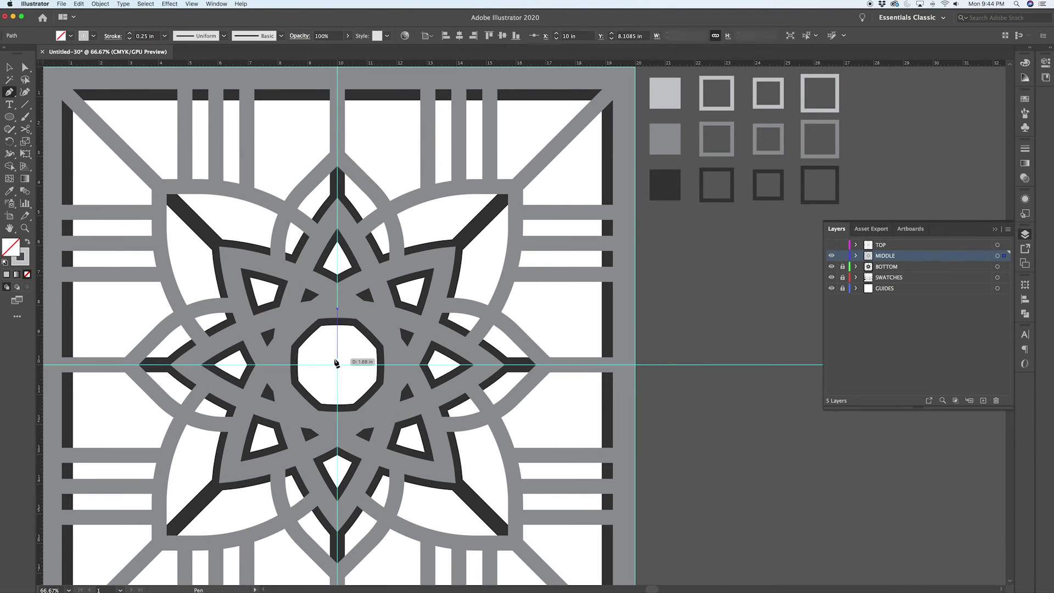
pyautogui.click(337, 365)
pyautogui.click(281, 364)
# - Give the central L-shaped path the middle gray 0.375 in stroke and round its corner by about 0.92 in
pyautogui.press('i')
pyautogui.click(732, 141)
pyautogui.click(1025, 148)
pyautogui.press('a')
pyautogui.click(337, 366)
pyautogui.moveTo(329, 356); pyautogui.dragTo(315, 343)
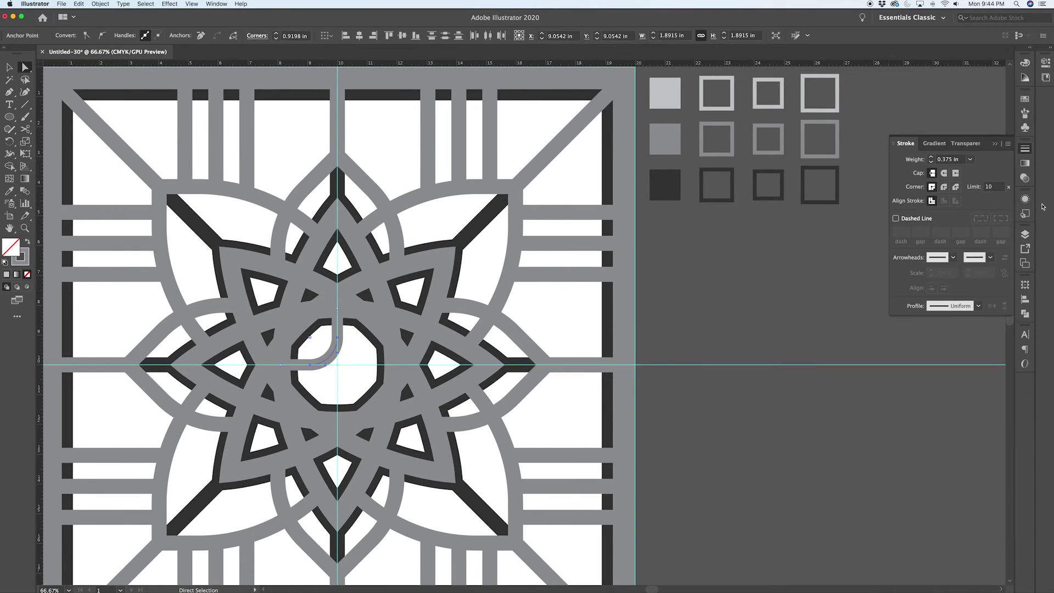
# - Rotate copies of the rounded central path in 90° increments about the star's center, with the TOP layer shown
pyautogui.click(1025, 235)
pyautogui.click(831, 245)
pyautogui.press('v')
pyautogui.click(330, 357)
pyautogui.press('r')
pyautogui.keyDown('alt'); pyautogui.click(338, 364); pyautogui.keyUp('alt')
pyautogui.write('90')
pyautogui.click(65, 181)
pyautogui.press('super+d')
pyautogui.press('super+d')
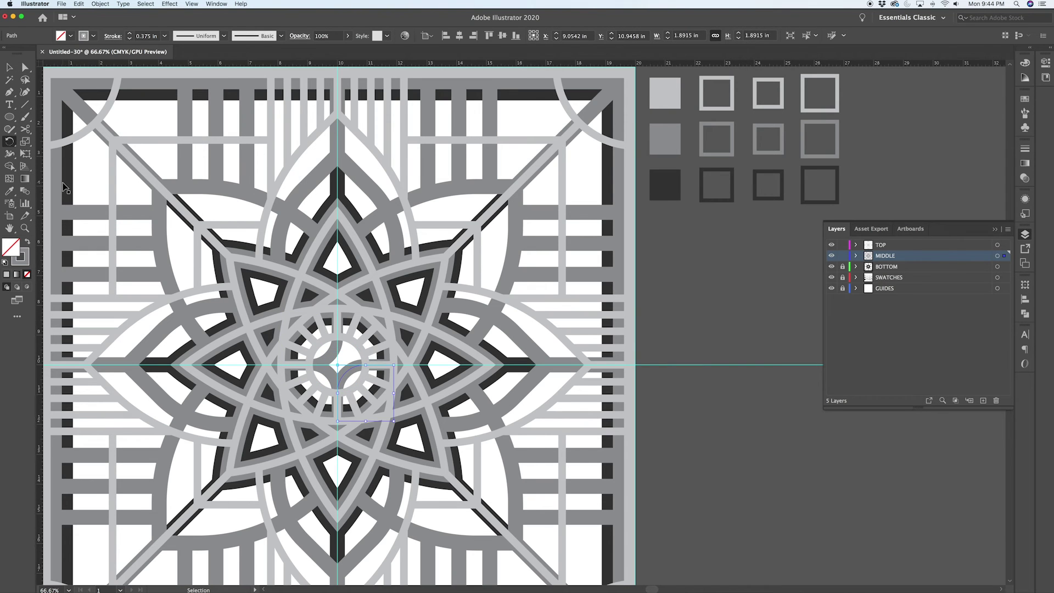
# - Set the four central curves' stroke weight to 0.25 in with the TOP layer hidden, then show TOP again
pyautogui.press('super+shift+a')
pyautogui.press('a')
pyautogui.click(831, 244)
pyautogui.moveTo(358, 384)
pyautogui.mouseDown()
pyautogui.moveTo(318, 347)
pyautogui.moveTo(350, 377)
pyautogui.mouseUp()
pyautogui.press('super+shift+a')
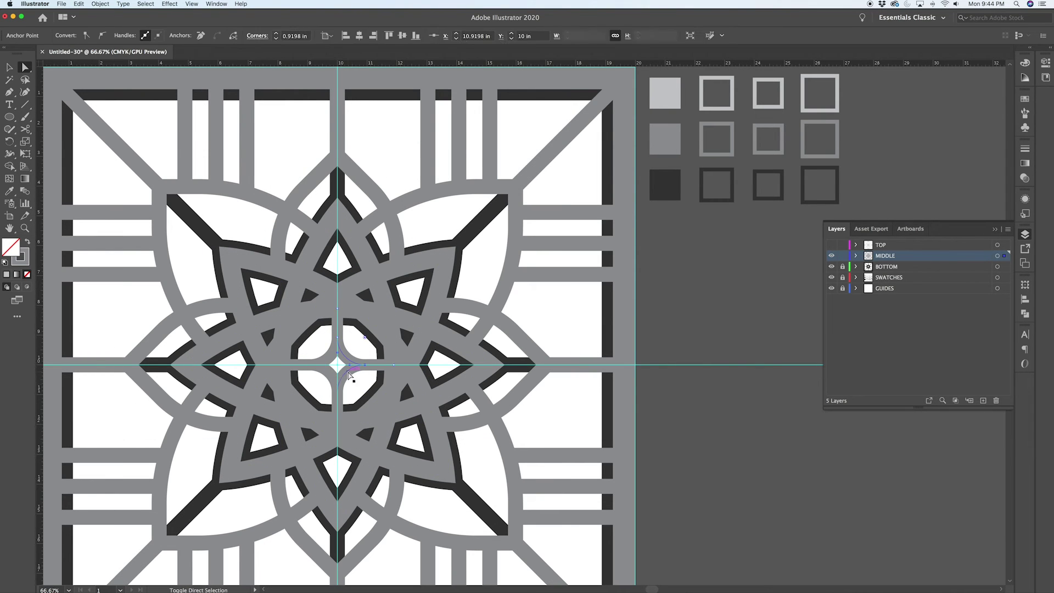
pyautogui.click(1025, 148)
pyautogui.click(927, 160)
pyautogui.click(1025, 234)
pyautogui.click(831, 244)
pyautogui.press('super+shift+a')
pyautogui.press('super+minus')
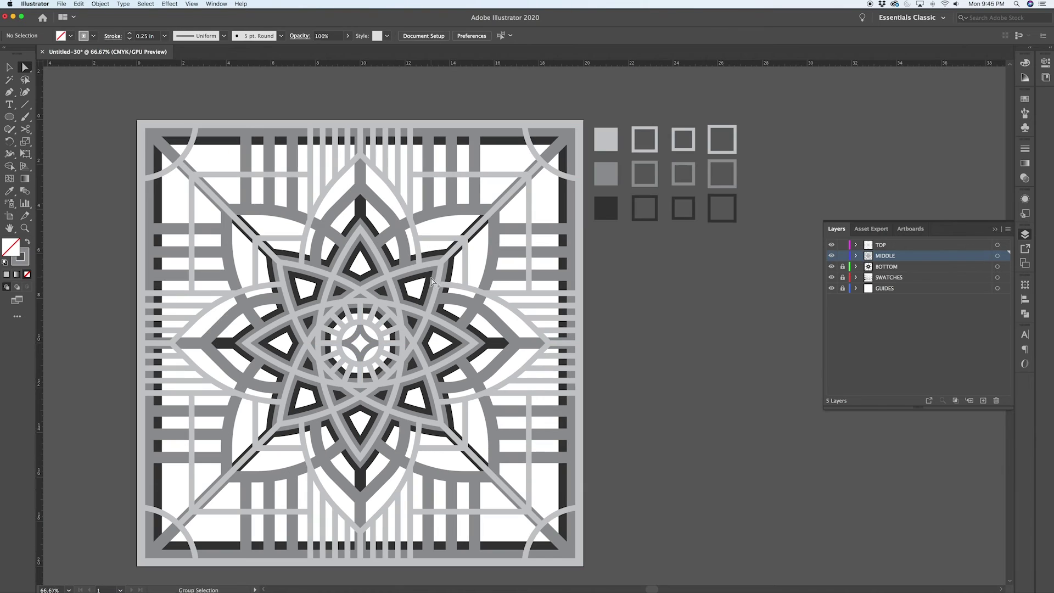
# - Show the MIDDLE and TOP layers over the dark L-shaped lines on the BOTTOM layer
pyautogui.press('v')
pyautogui.click(194, 489)
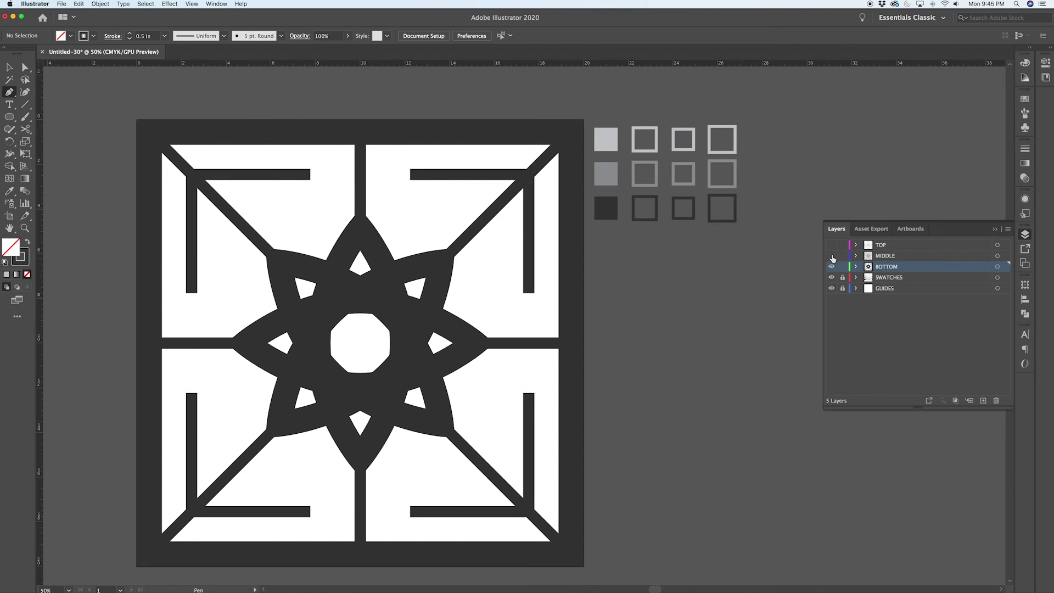
pyautogui.moveTo(832, 256); pyautogui.dragTo(832, 245)
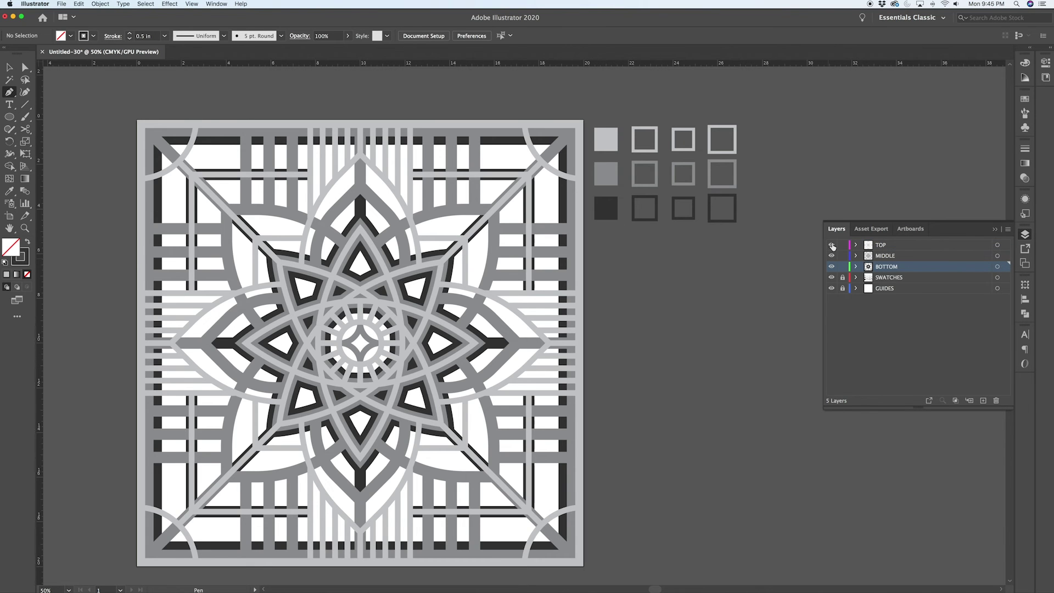
# - Extend the open ends of the dark L-shaped lines on the BOTTOM layer to the frame, with the TOP layer hidden
pyautogui.click(832, 246)
pyautogui.click(832, 246)
pyautogui.click(832, 246)
pyautogui.click(411, 174)
pyautogui.click(410, 137)
pyautogui.keyDown('super'); pyautogui.click(620, 252); pyautogui.keyUp('super')
pyautogui.click(529, 293)
pyautogui.click(563, 294)
pyautogui.click(842, 287)
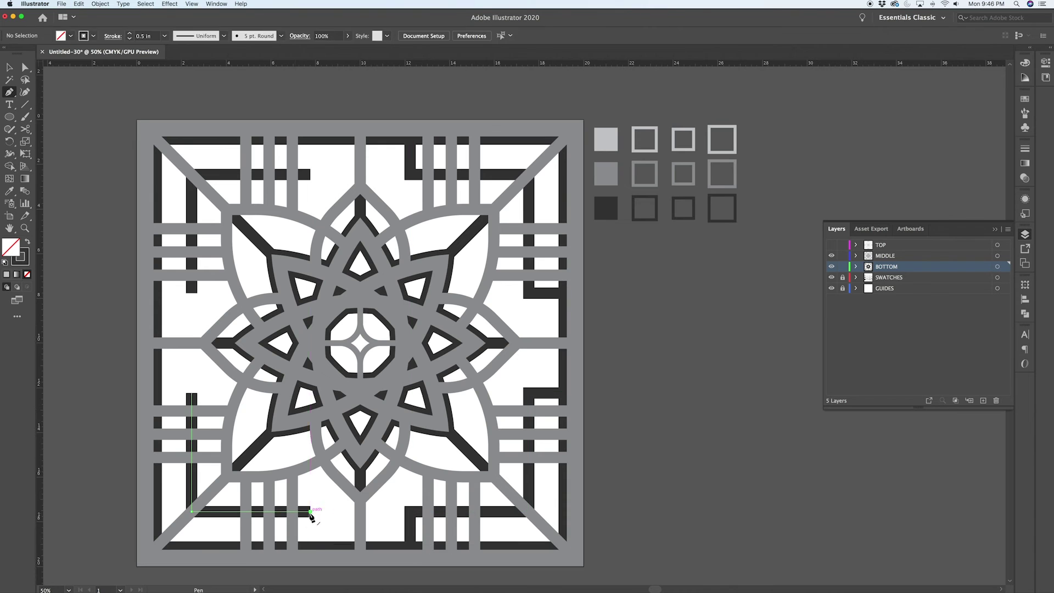
pyautogui.click(192, 394)
pyautogui.click(151, 394)
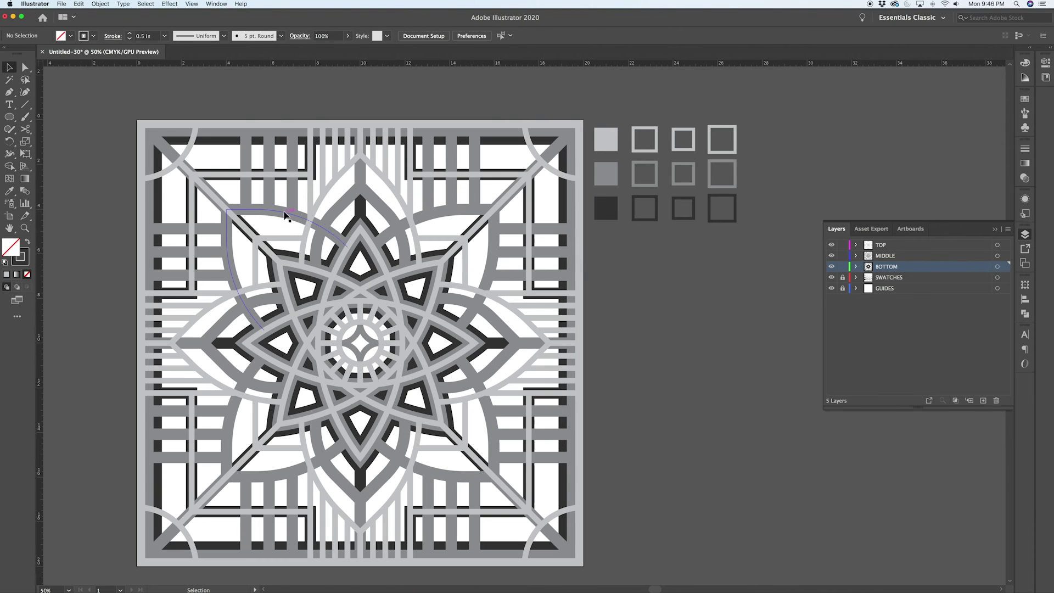
# - Add copies of the four large diagonal petals to the BOTTOM layer with a dark 1.125 in stroke
pyautogui.click(285, 215)
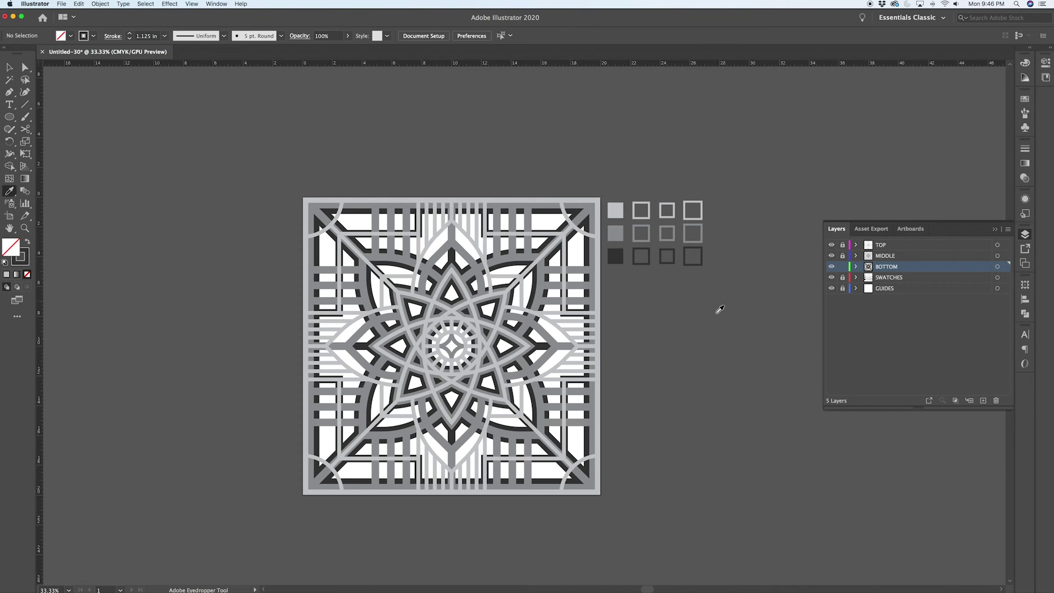
pyautogui.scroll(1, 590, 486)
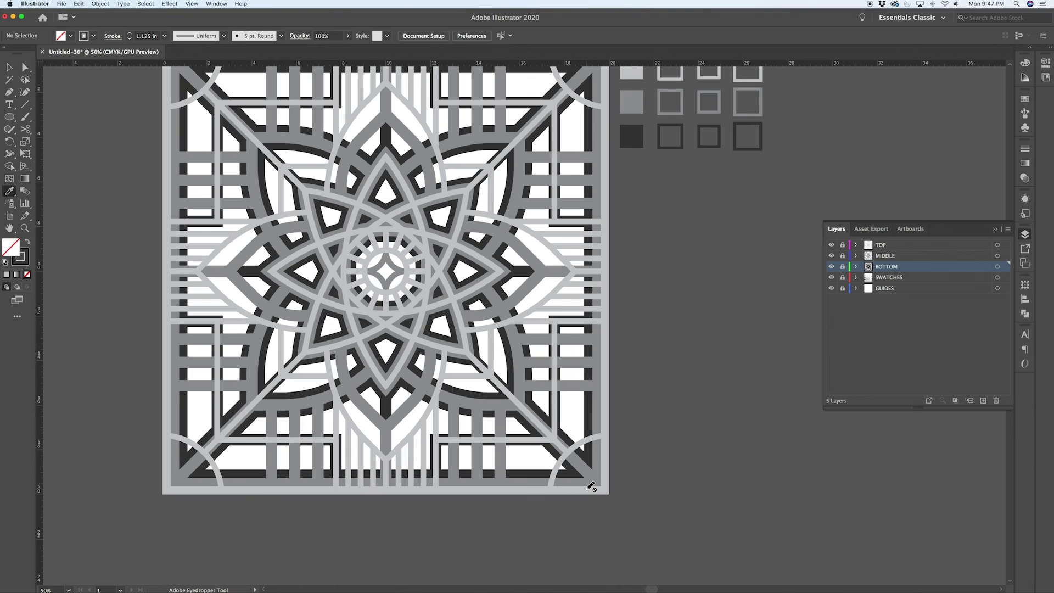
# - Hide the SWATCHES and GUIDES layers so only the three design layers show
pyautogui.moveTo(831, 278); pyautogui.dragTo(831, 288)
pyautogui.scroll(-1, 659, 282)
pyautogui.scroll(1, 661, 279)
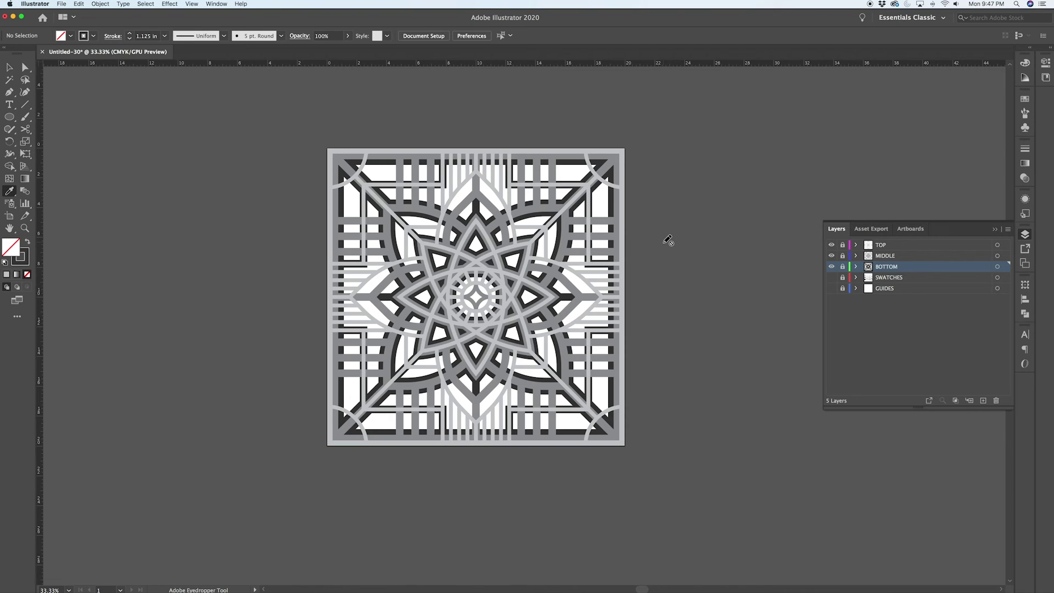
# - Duplicate the TOP, MIDDLE and BOTTOM layers, and leave only the TOP copy layer visible, unlocked and active
pyautogui.keyDown('shift'); pyautogui.click(885, 247); pyautogui.keyUp('shift')
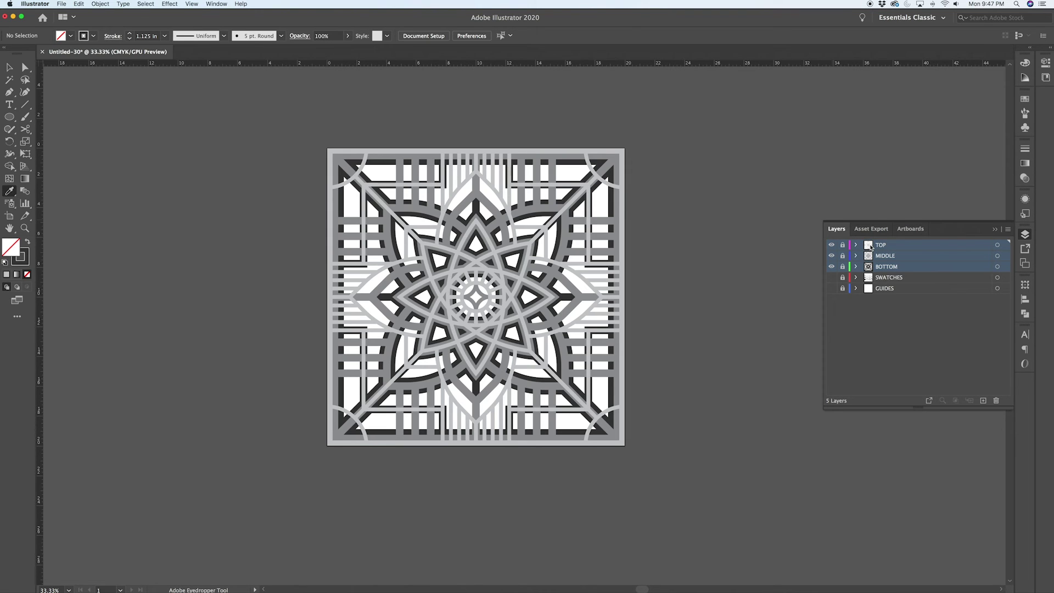
pyautogui.moveTo(892, 272); pyautogui.dragTo(982, 402)
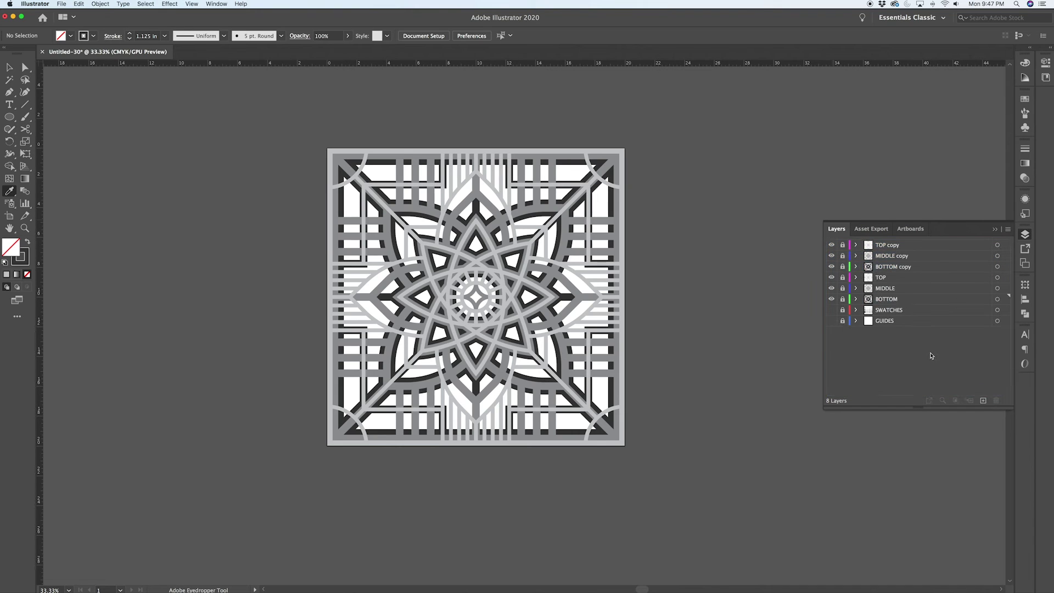
pyautogui.moveTo(832, 282); pyautogui.dragTo(831, 300)
pyautogui.click(831, 267)
pyautogui.click(882, 248)
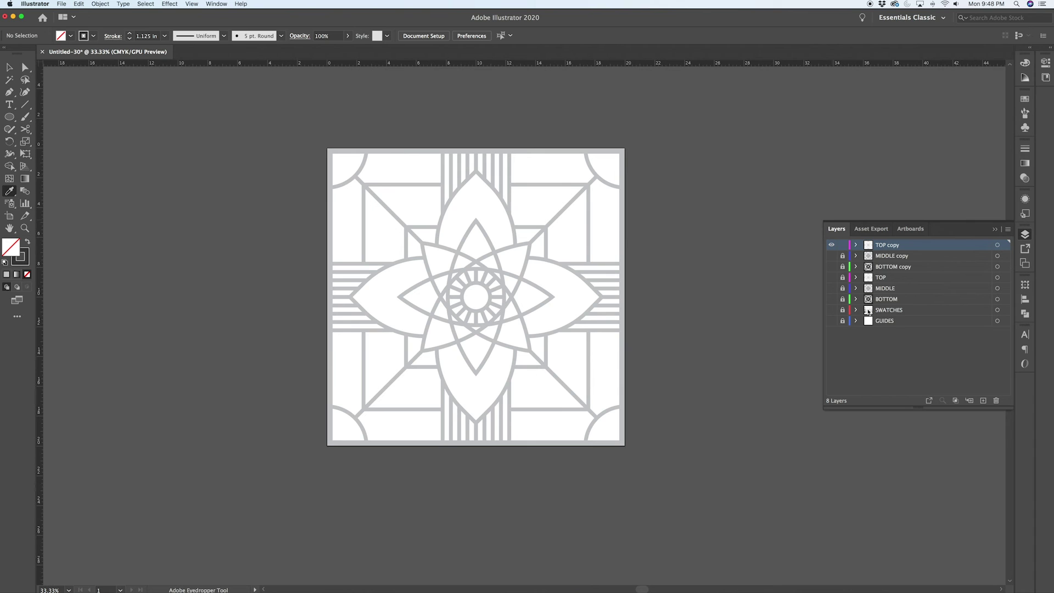
# - Outline all strokes on the TOP copy layer and unite them into one shape
pyautogui.press('super+a')
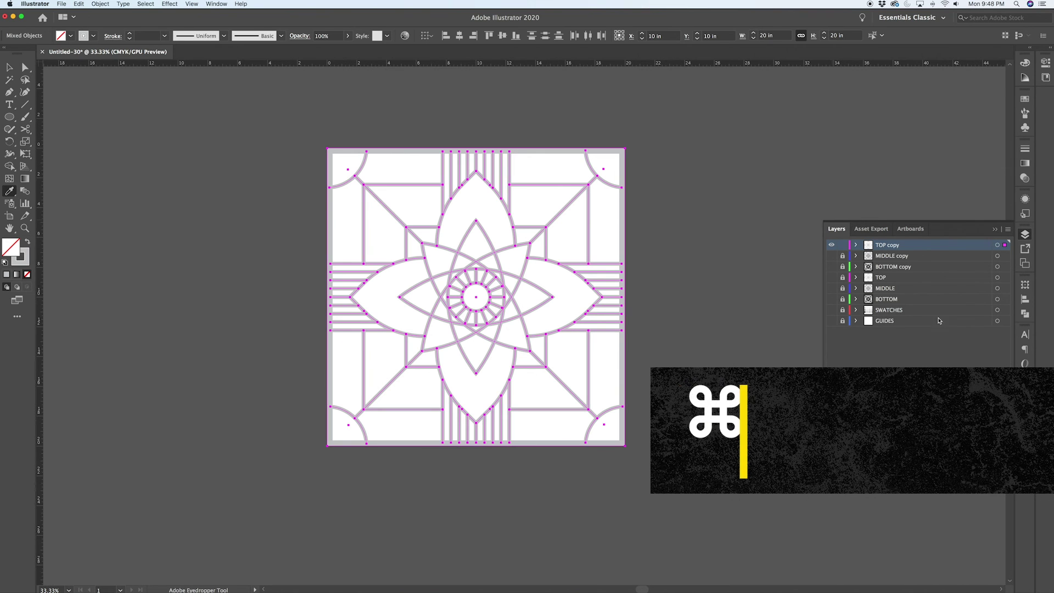
pyautogui.click(100, 4)
pyautogui.moveTo(134, 187)
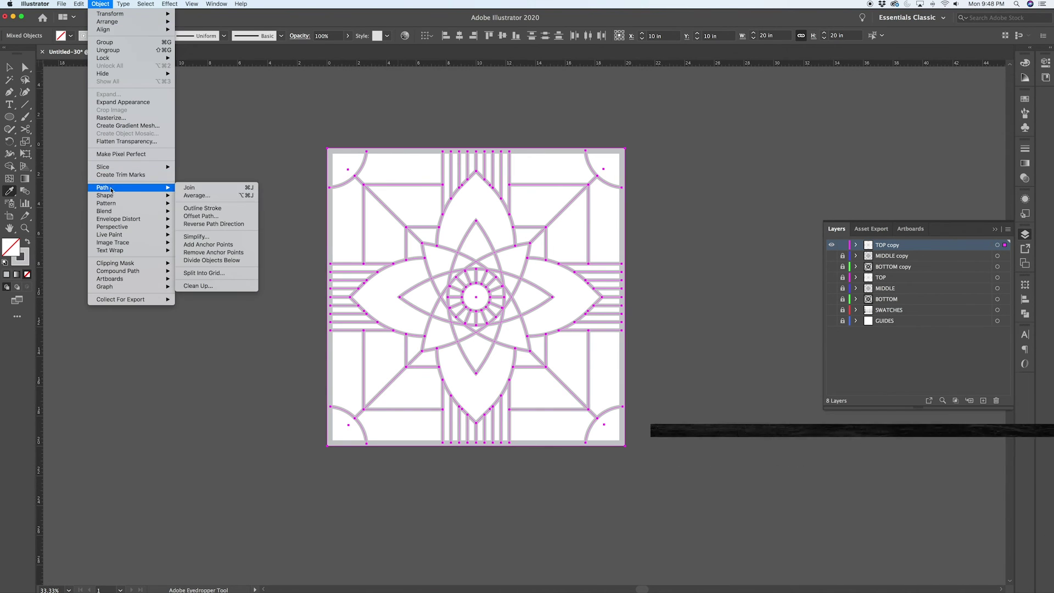
pyautogui.click(217, 208)
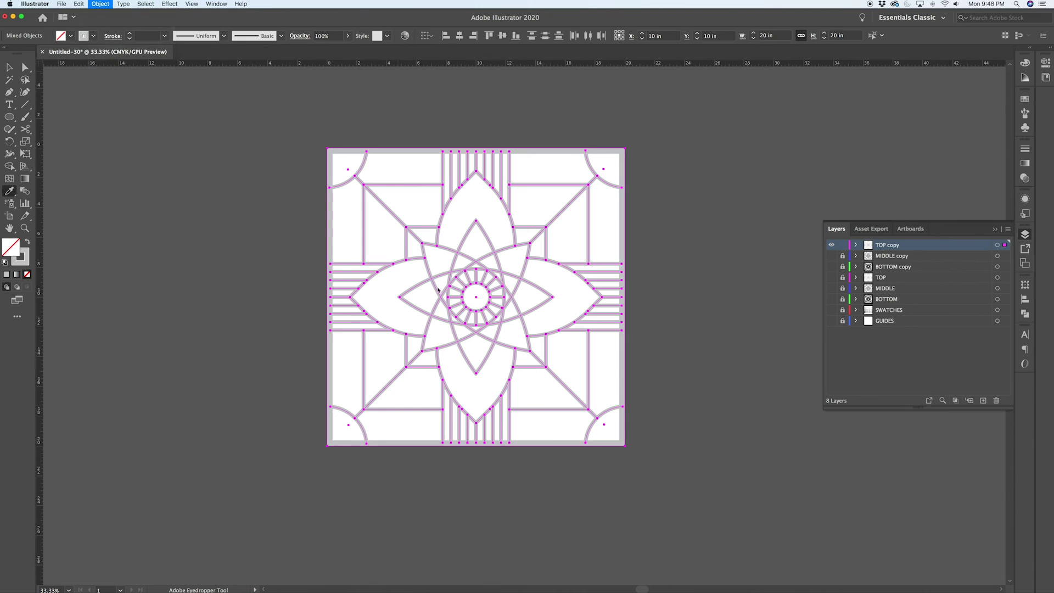
pyautogui.click(1025, 314)
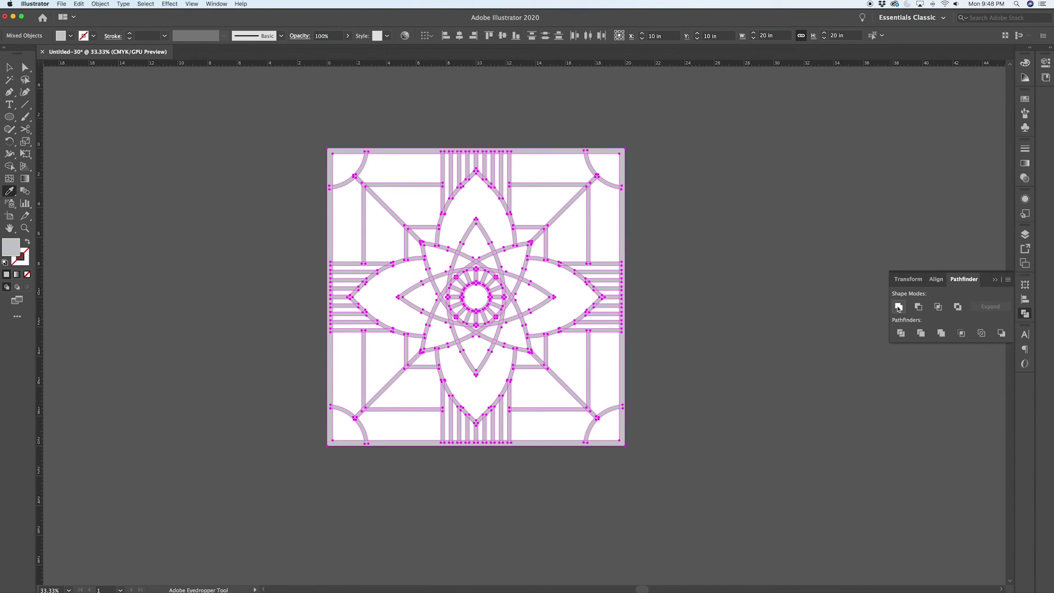
pyautogui.click(899, 307)
pyautogui.click(9, 67)
pyautogui.click(169, 197)
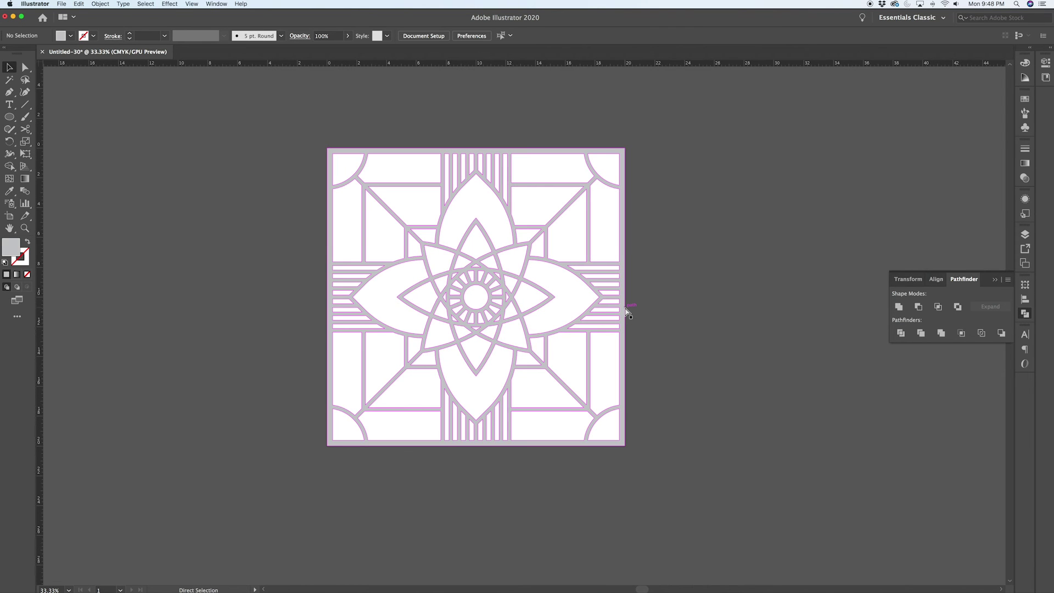
# - Compare the united TOP copy shape with the original TOP layer paths in Outline view
pyautogui.scroll(1, 634, 277)
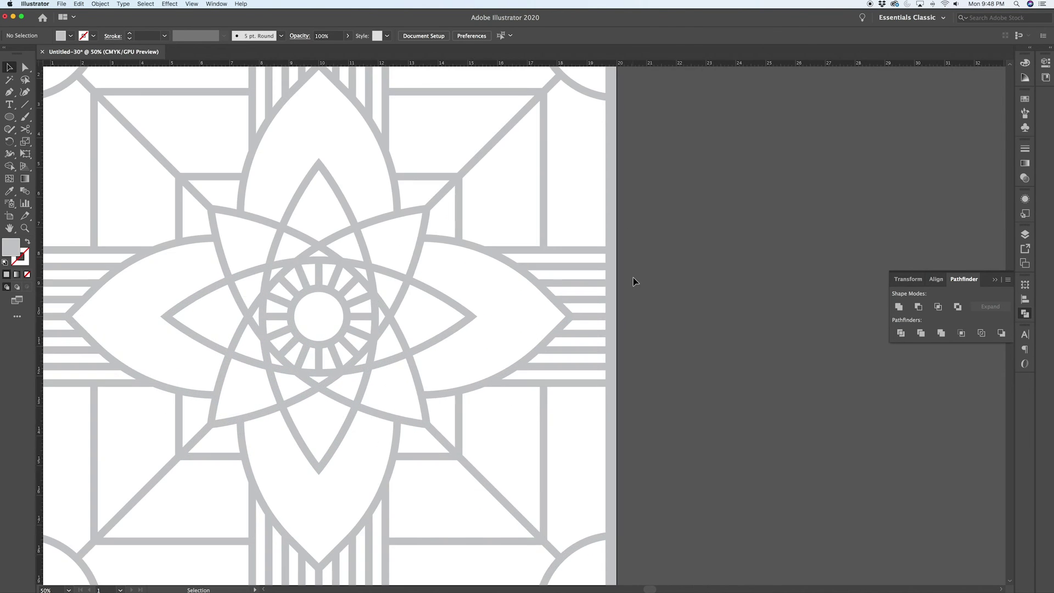
pyautogui.press('super+y')
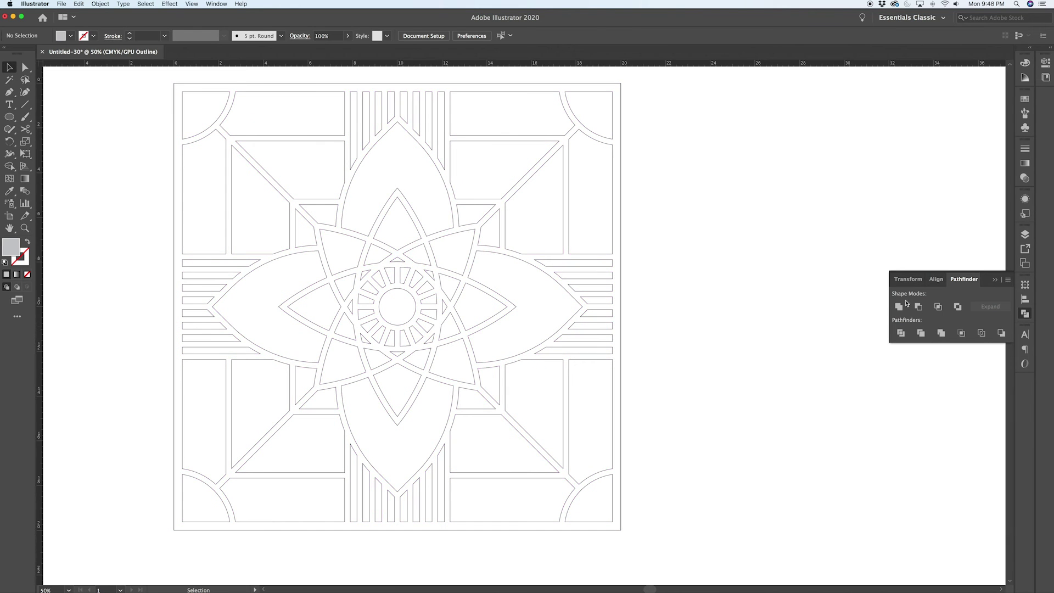
pyautogui.click(1024, 234)
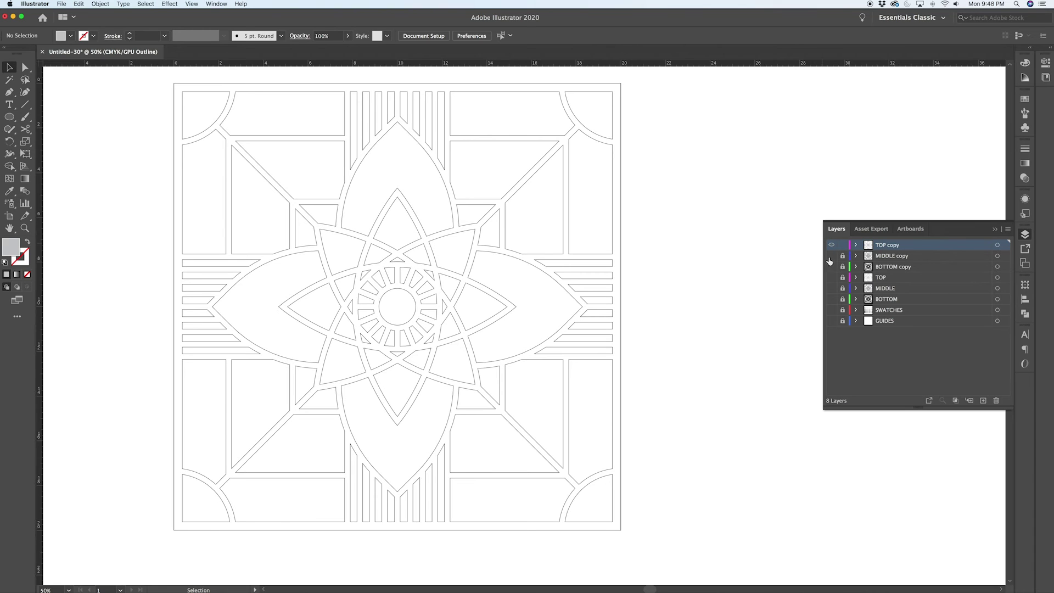
pyautogui.click(831, 277)
pyautogui.click(831, 245)
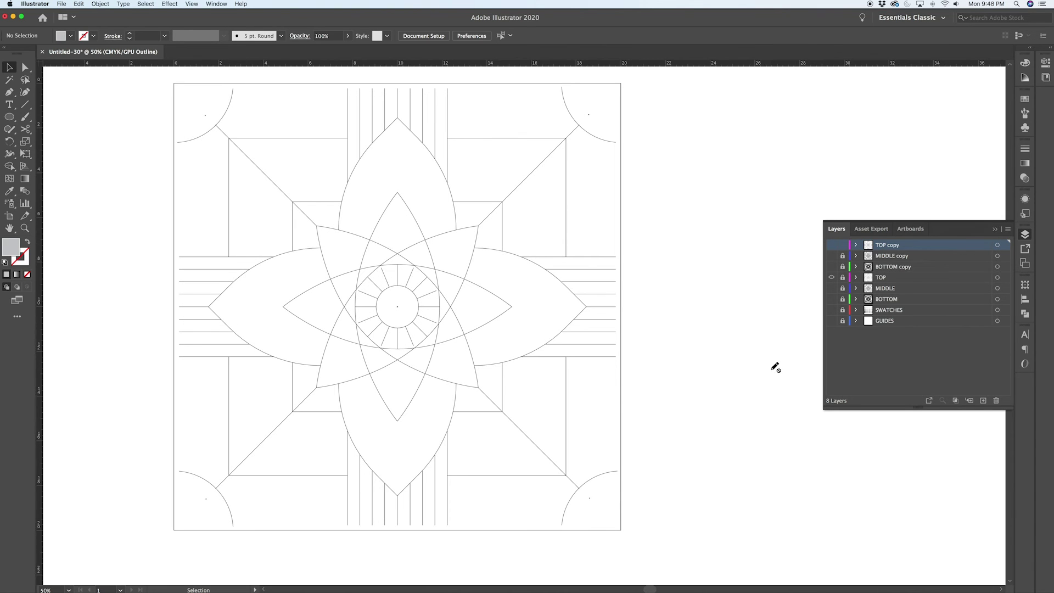
pyautogui.scroll(2, 406, 263)
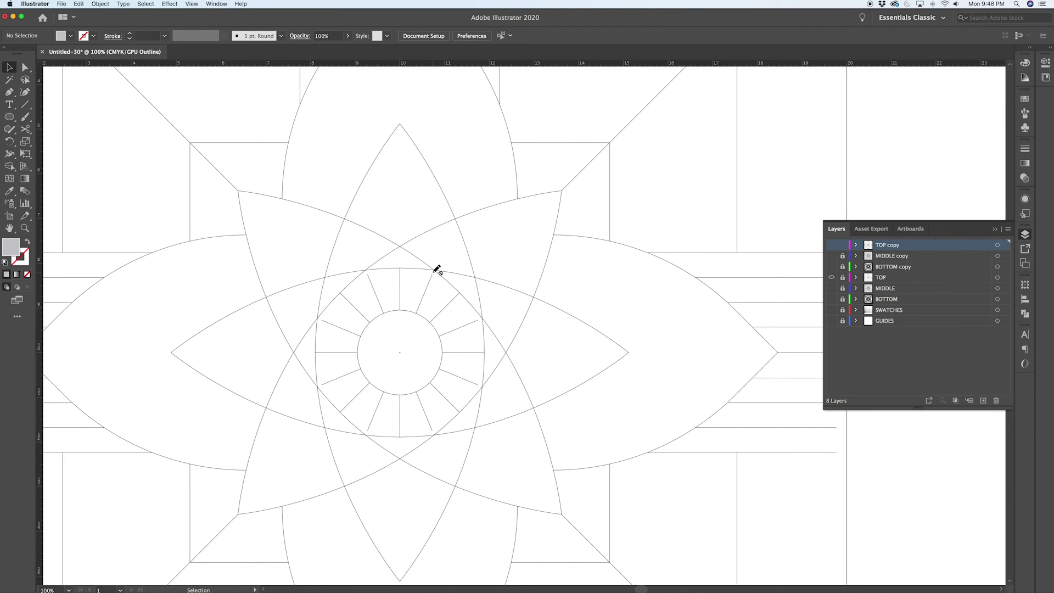
pyautogui.scroll(-2, 447, 282)
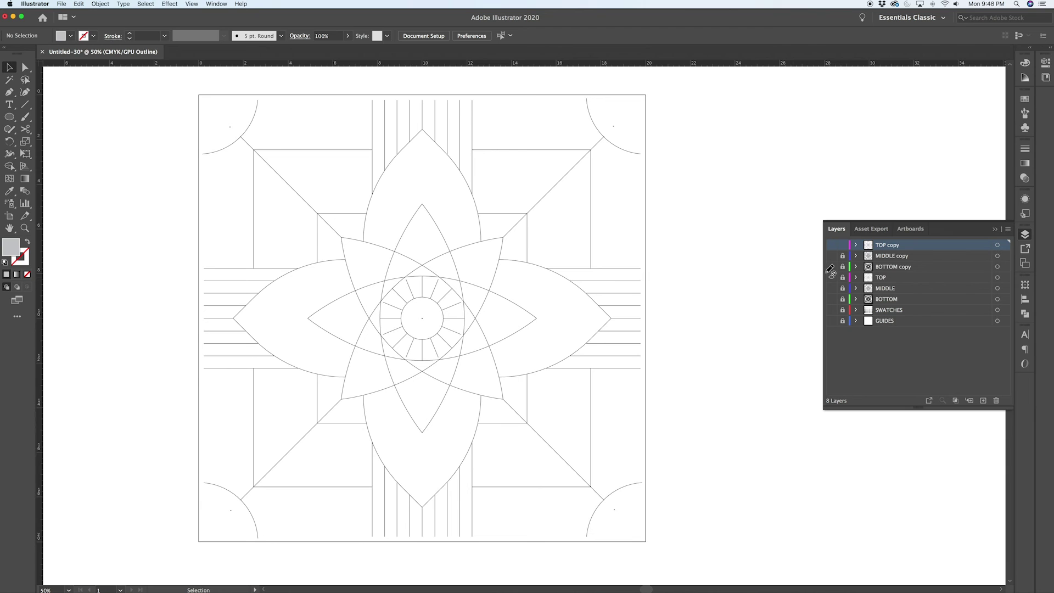
pyautogui.click(832, 245)
pyautogui.click(831, 277)
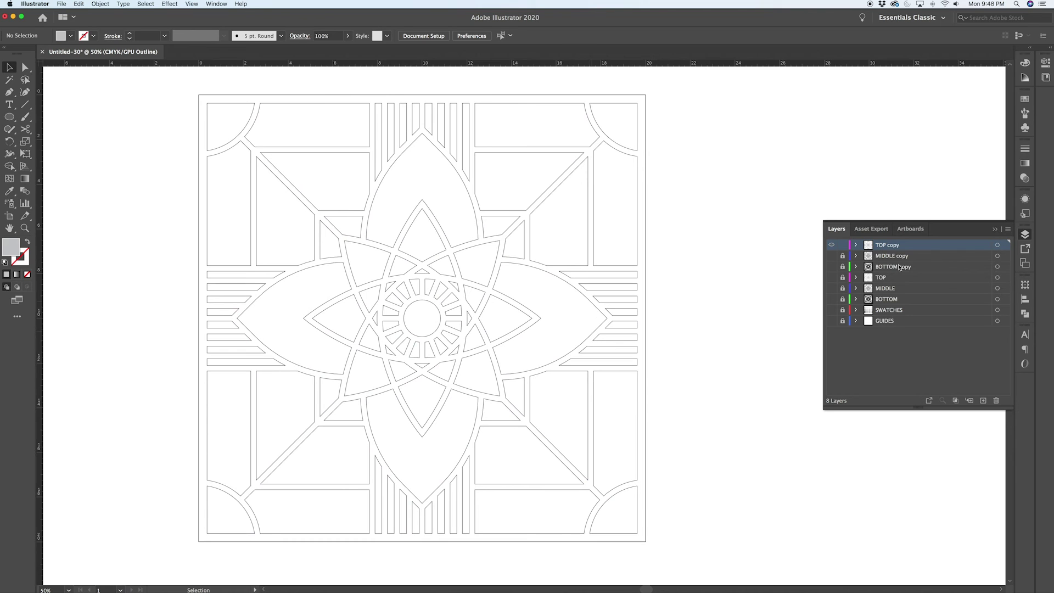
# - Isolate and unlock the MIDDLE copy layer, outline all of its strokes, and unite them into one shape
pyautogui.click(832, 246)
pyautogui.click(832, 256)
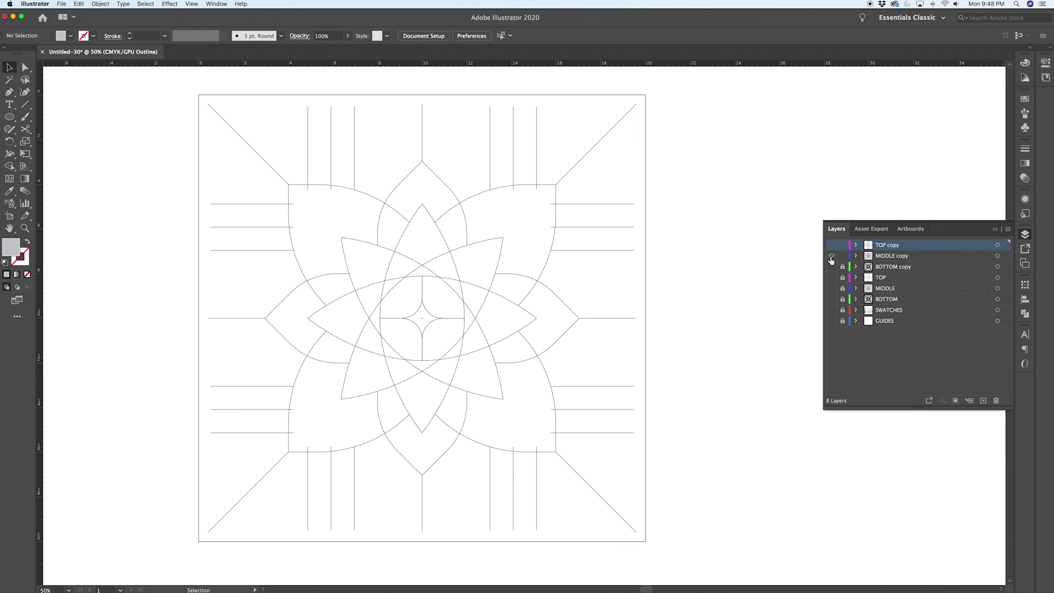
pyautogui.press('super+a')
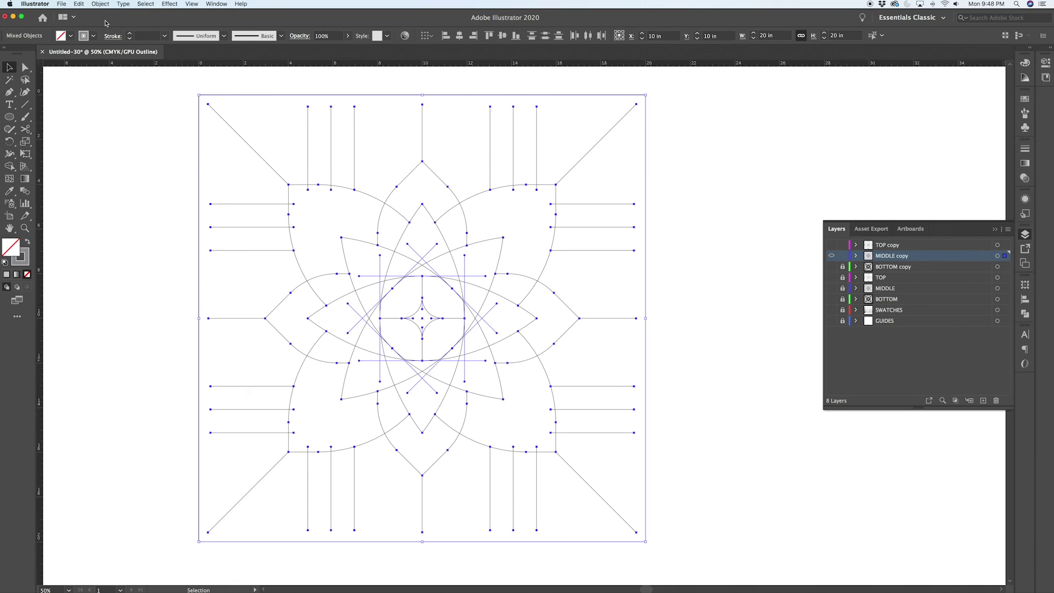
pyautogui.click(101, 4)
pyautogui.moveTo(137, 188)
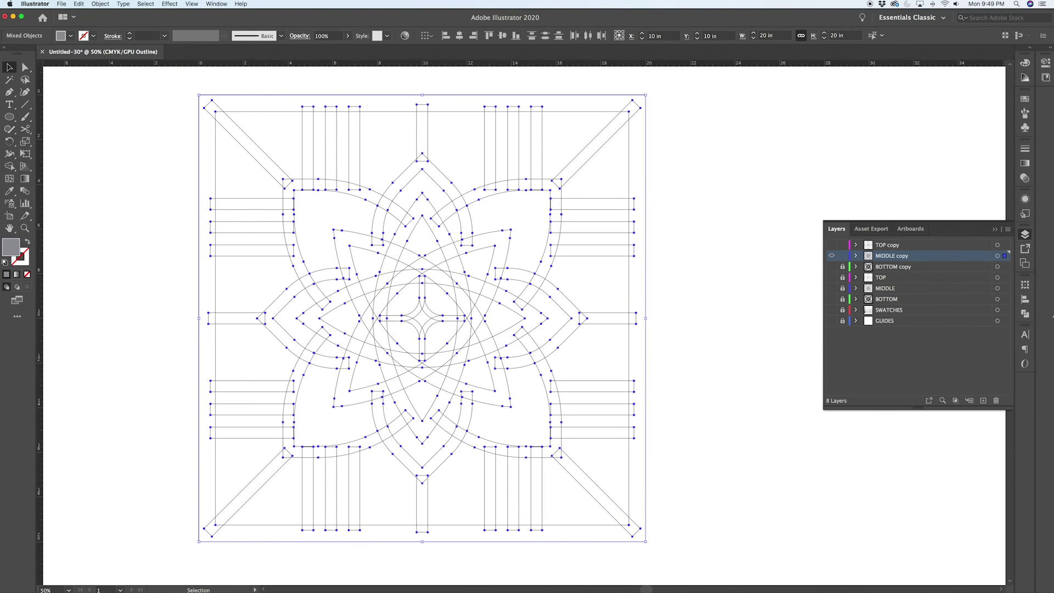
pyautogui.click(1025, 313)
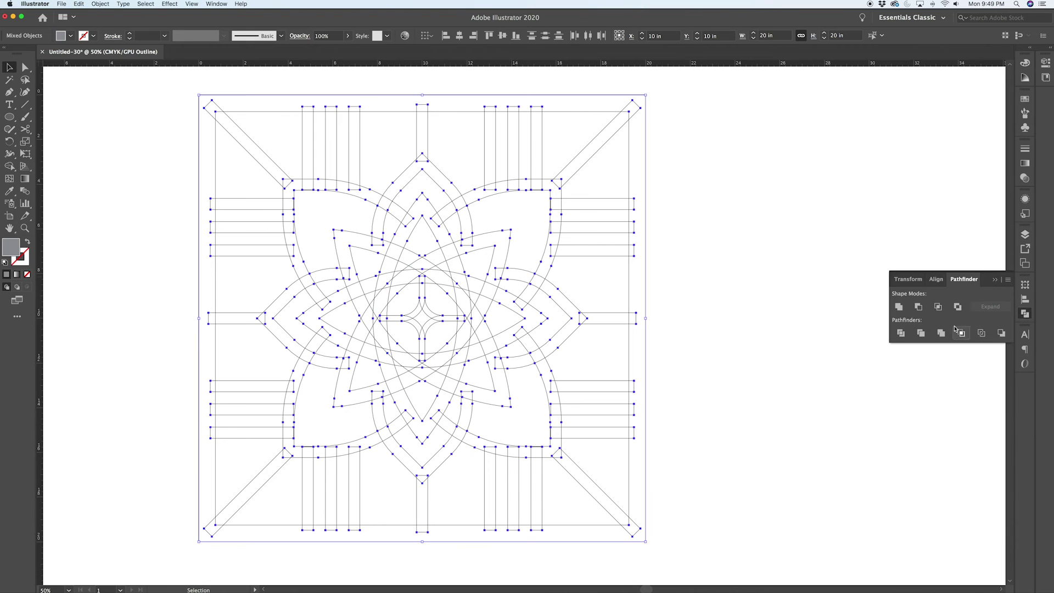
pyautogui.click(899, 307)
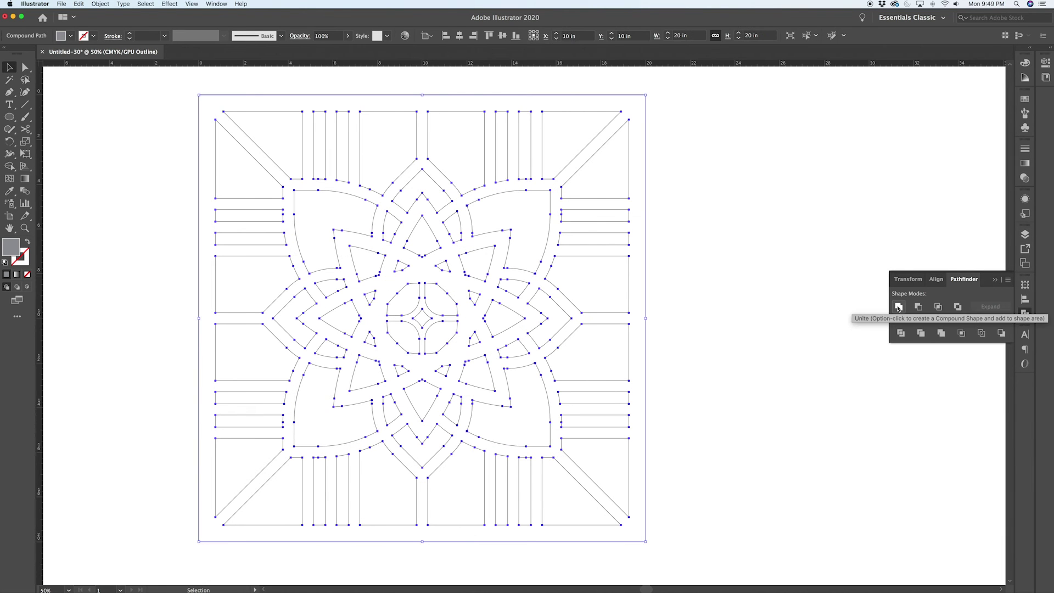
# - Isolate and unlock the BOTTOM copy layer, outline all of its strokes, and unite them into one shape
pyautogui.click(1025, 235)
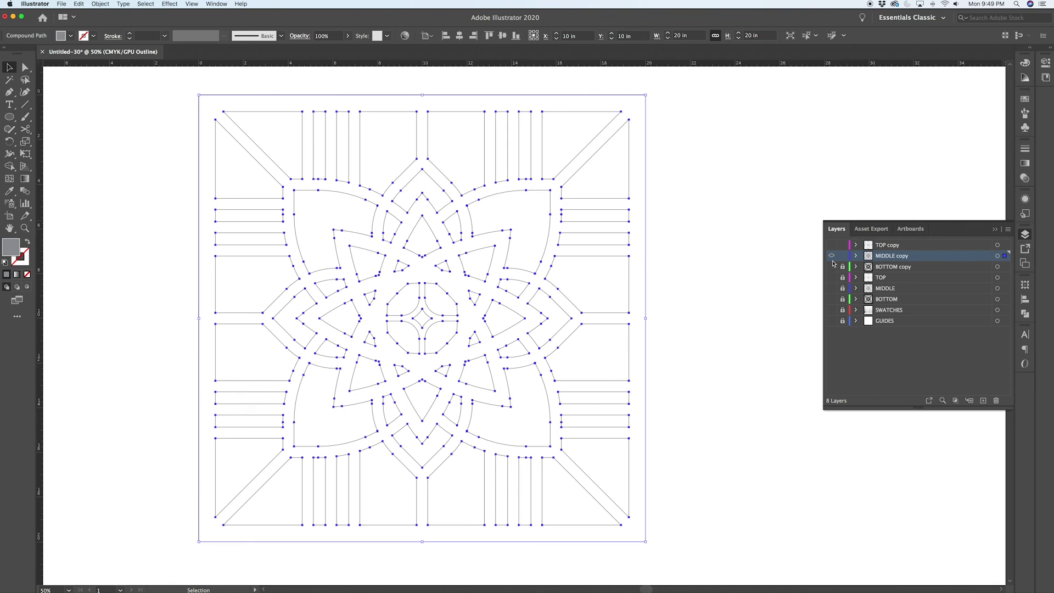
pyautogui.click(831, 256)
pyautogui.click(831, 266)
pyautogui.click(842, 267)
pyautogui.click(881, 268)
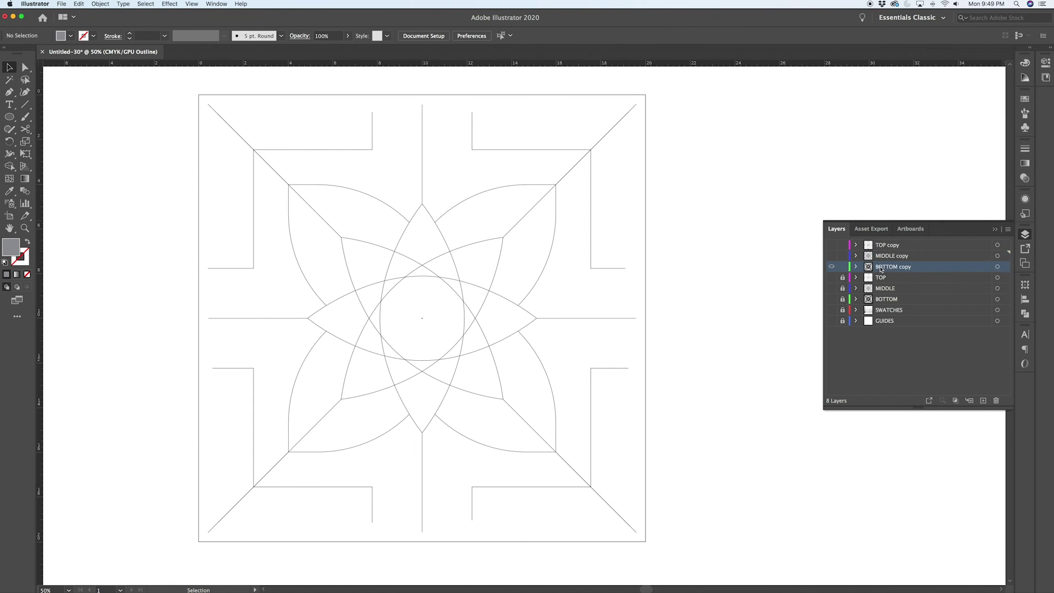
pyautogui.press('super+a')
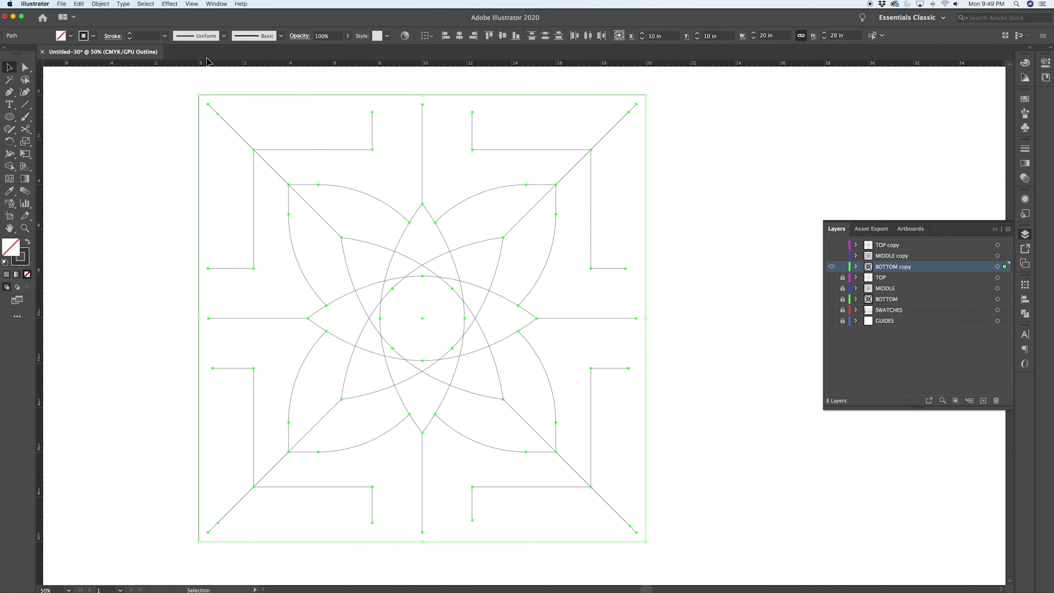
pyautogui.click(101, 3)
pyautogui.moveTo(110, 188)
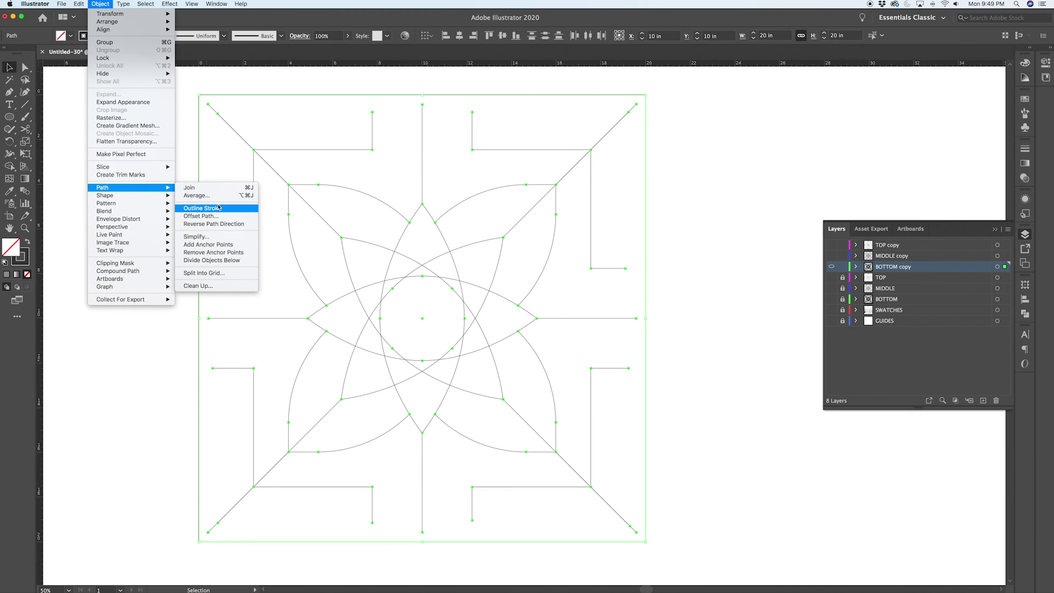
pyautogui.click(215, 208)
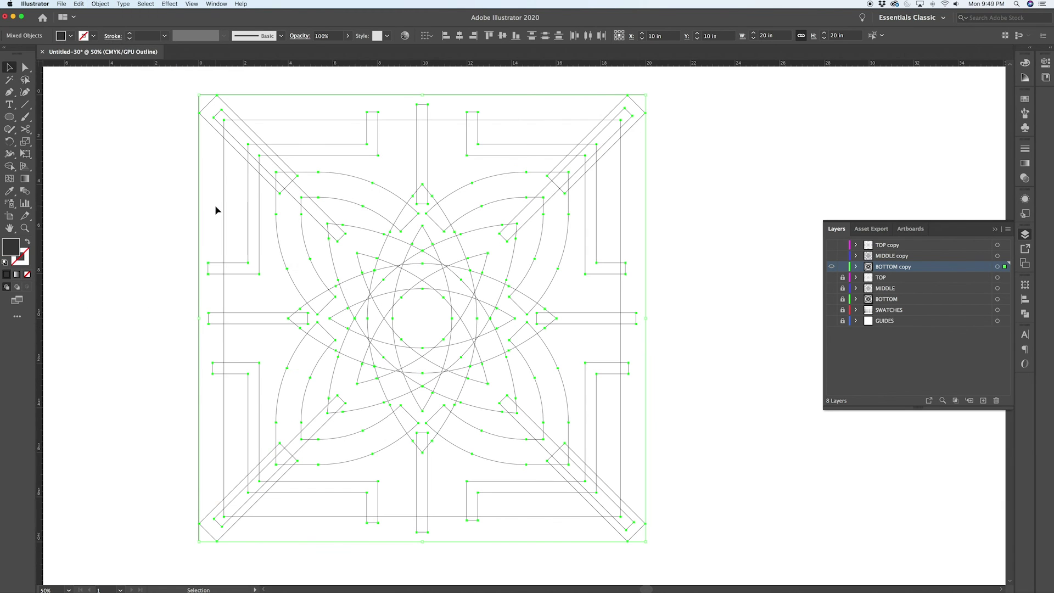
pyautogui.click(1025, 313)
pyautogui.click(899, 307)
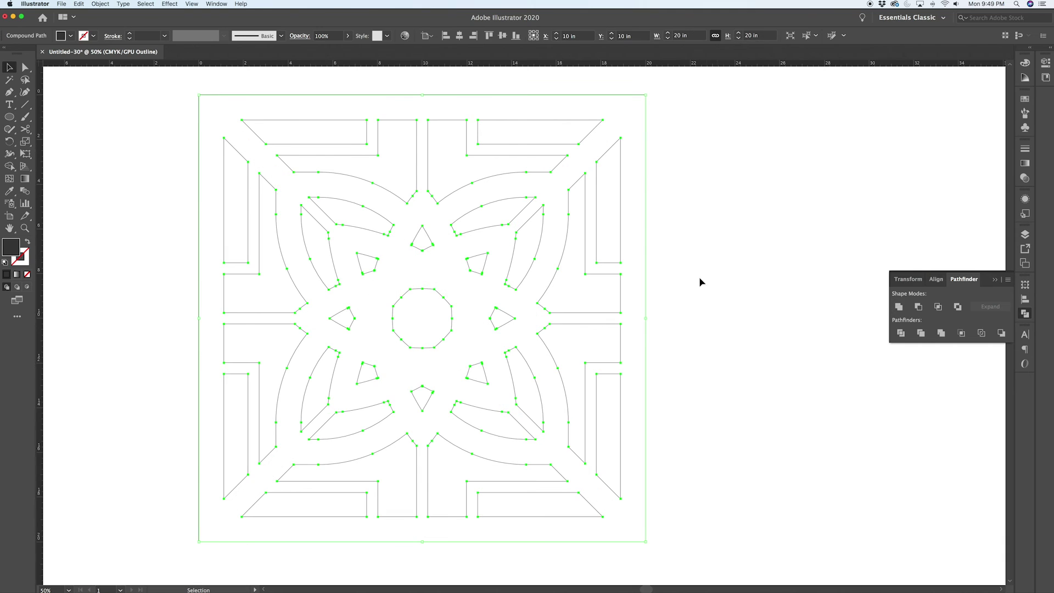
# - Show the TOP copy and MIDDLE copy layers with BOTTOM copy, and return to the full-colour preview
pyautogui.click(709, 249)
pyautogui.click(1024, 234)
pyautogui.click(831, 255)
pyautogui.click(831, 245)
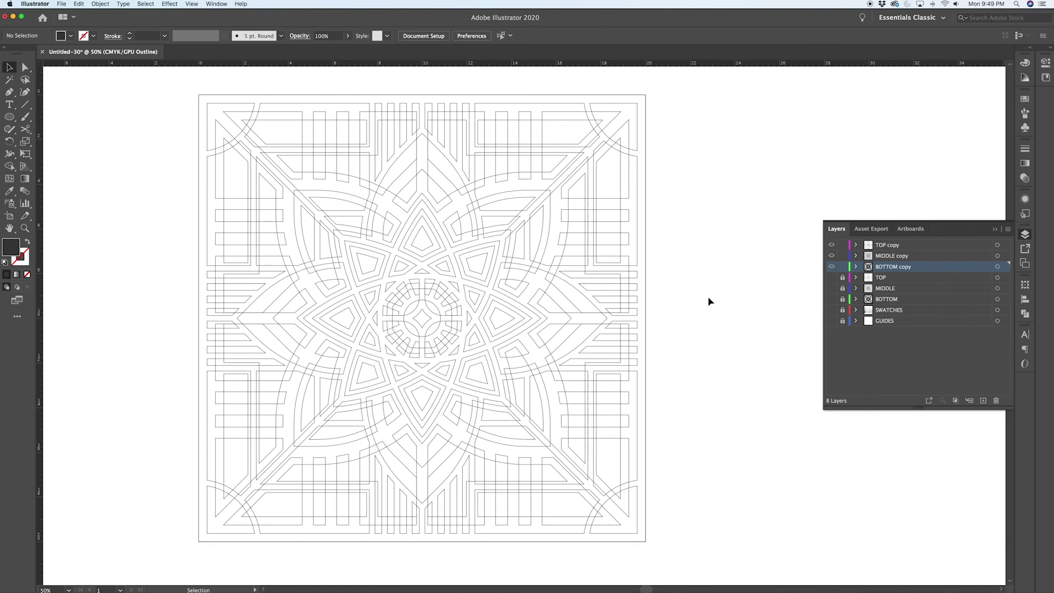
pyautogui.press('super+y')
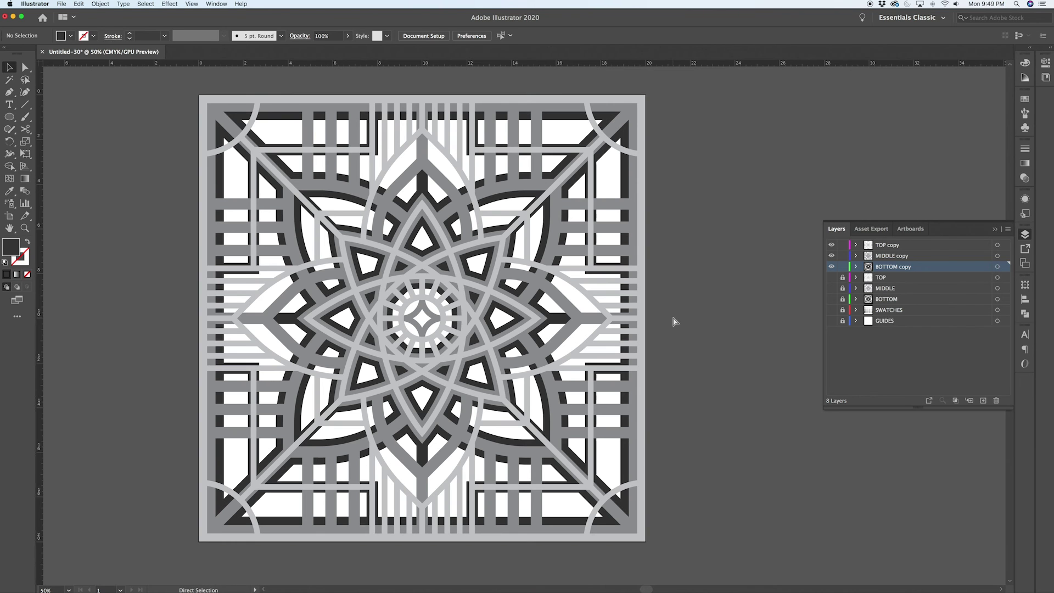
# - Inspect the MIDDLE copy and BOTTOM copy layers one at a time, ending with only TOP copy visible
pyautogui.scroll(2, 689, 270)
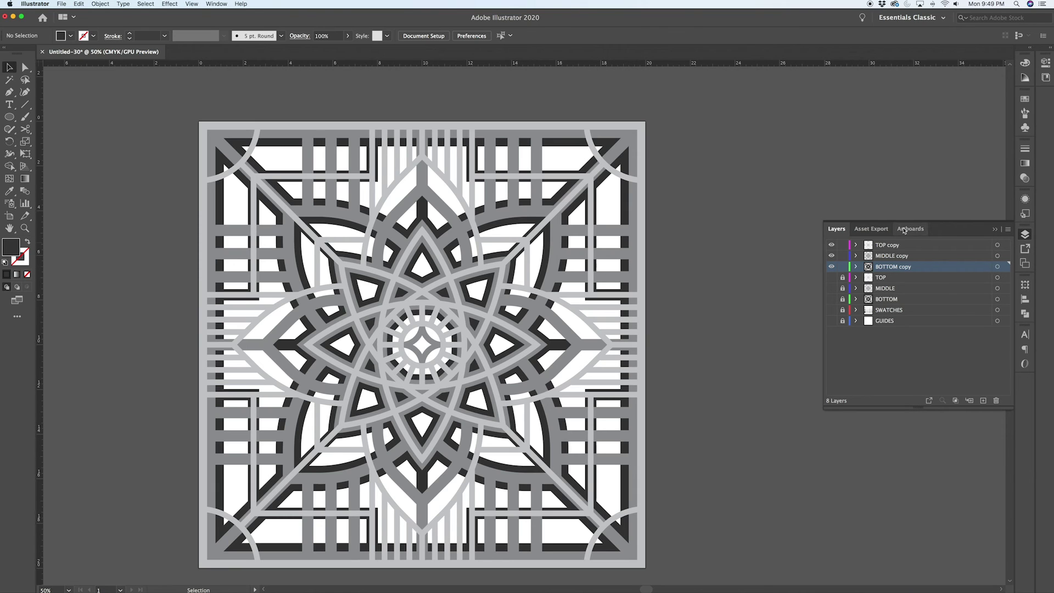
pyautogui.moveTo(831, 256); pyautogui.dragTo(831, 266)
pyautogui.click(832, 245)
pyautogui.click(831, 255)
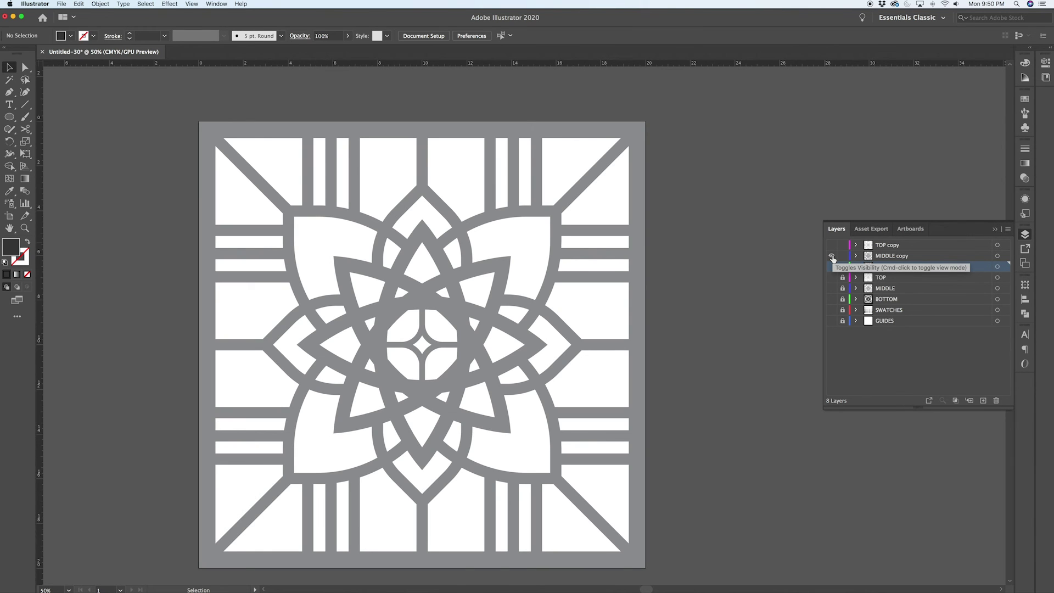
pyautogui.click(831, 257)
pyautogui.click(832, 267)
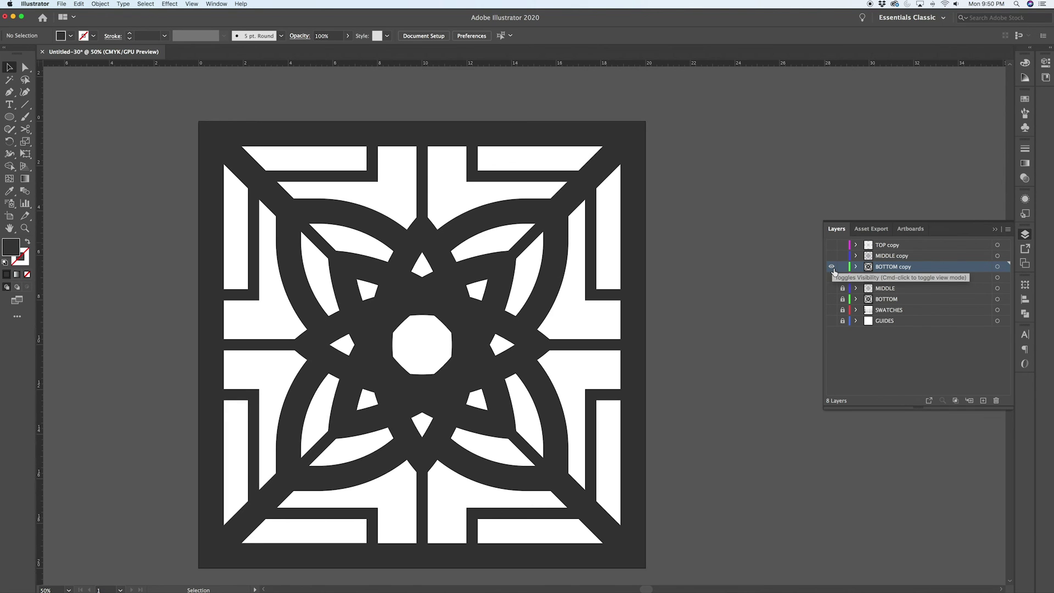
pyautogui.click(831, 267)
pyautogui.click(831, 245)
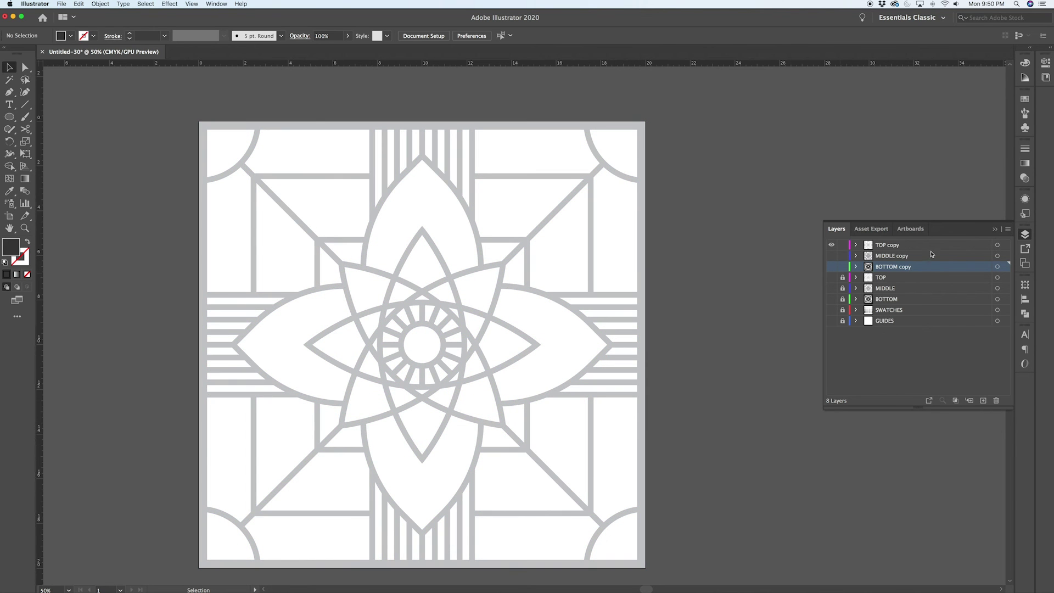
# - Select the compound shape on the TOP copy layer and fill it with black
pyautogui.click(895, 245)
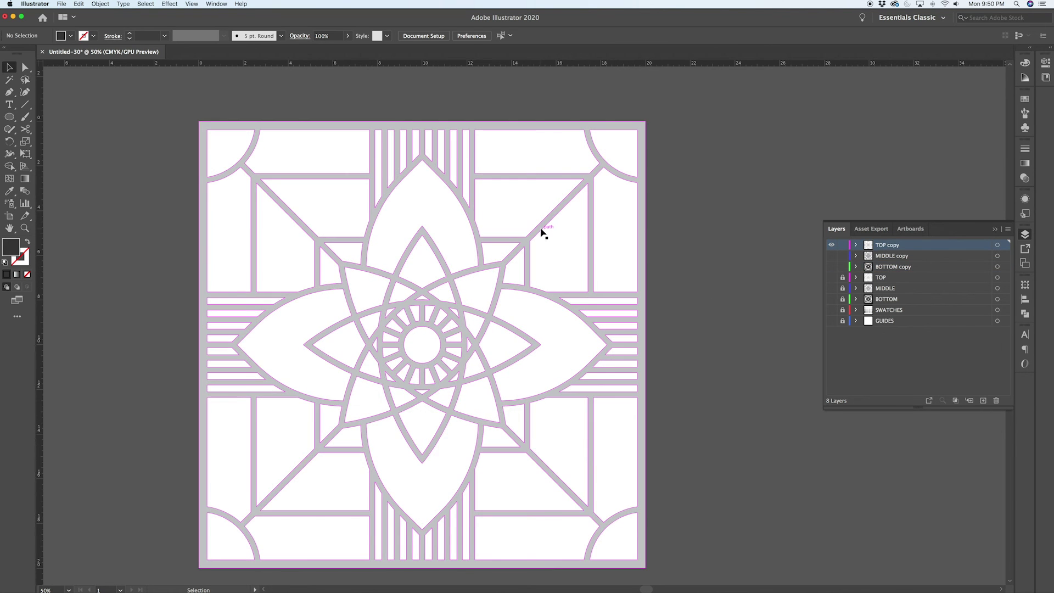
pyautogui.press('super+a')
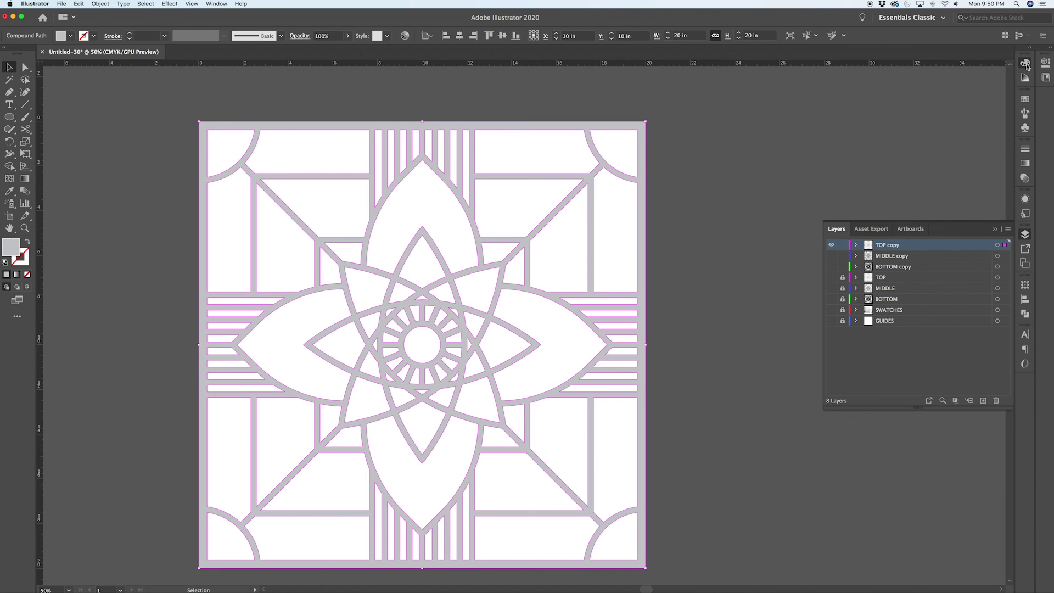
pyautogui.click(1025, 63)
pyautogui.click(902, 128)
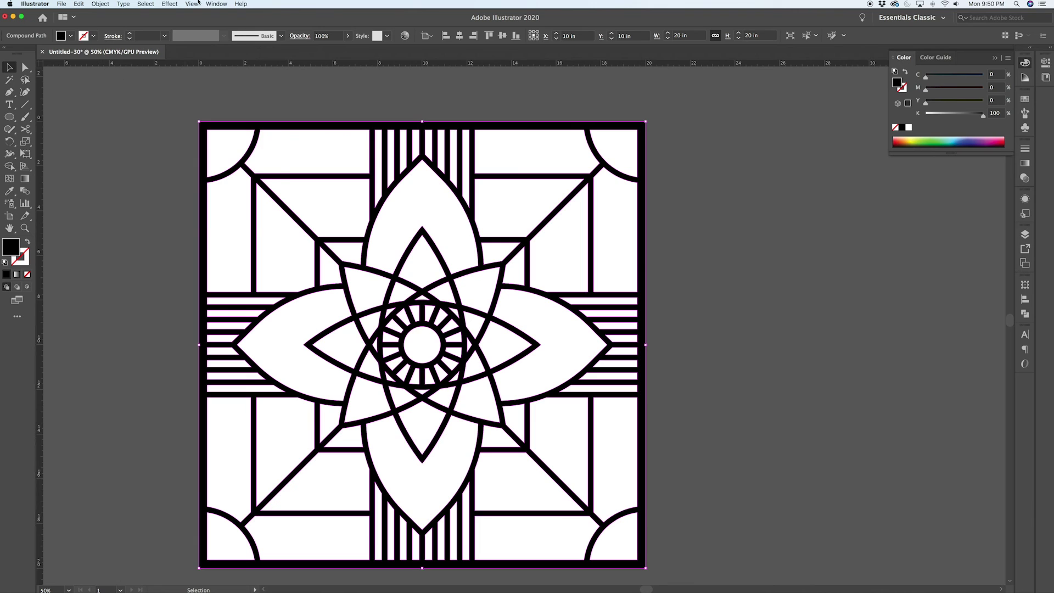
# - Apply a Gaussian Blur effect with a 30-pixel radius to the black TOP copy shape
pyautogui.click(170, 4)
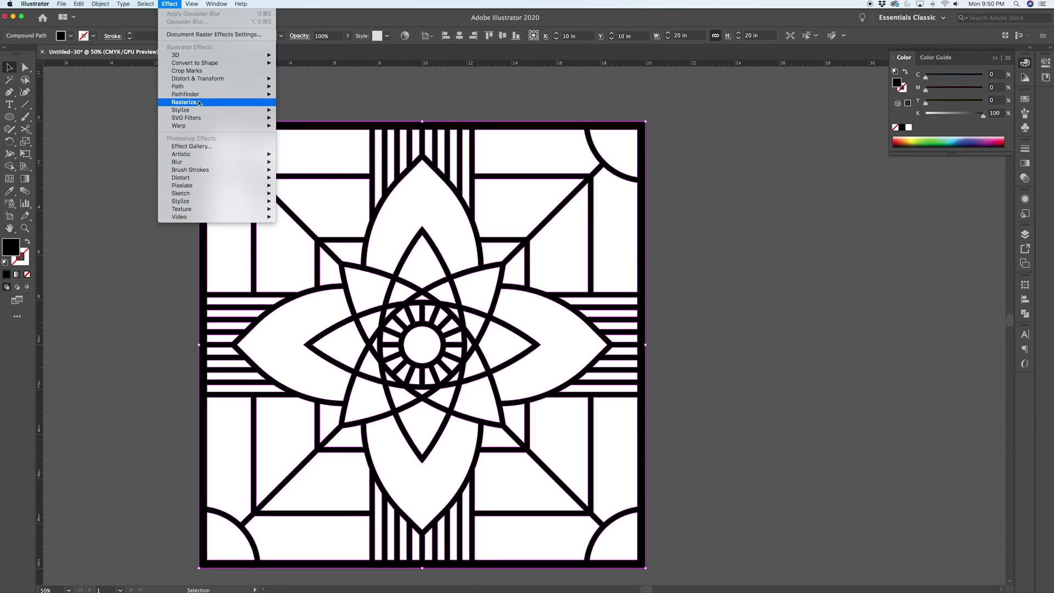
pyautogui.moveTo(195, 163)
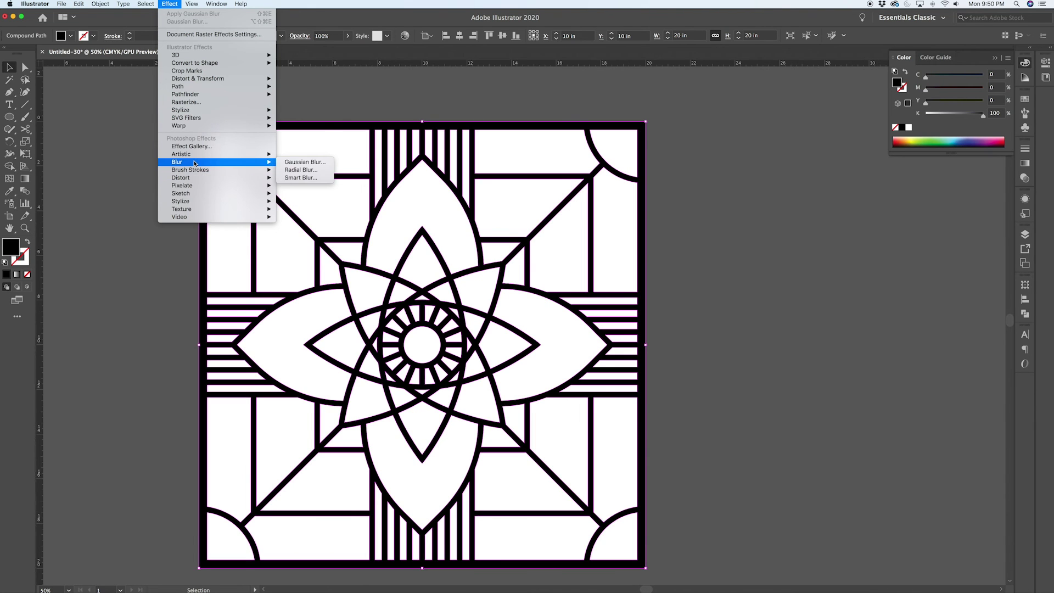
pyautogui.click(327, 163)
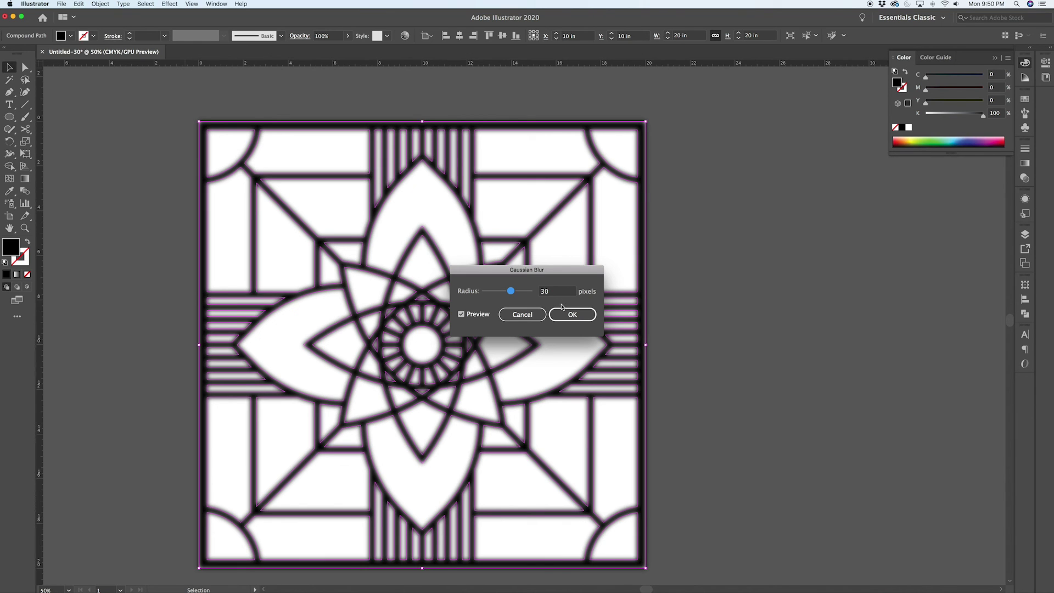
pyautogui.click(575, 322)
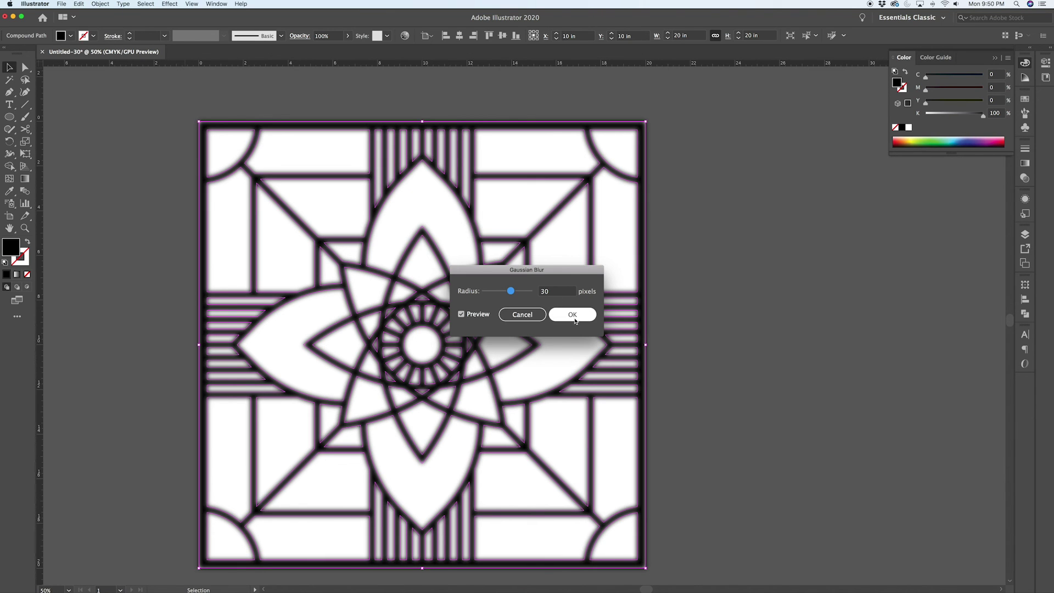
pyautogui.click(575, 317)
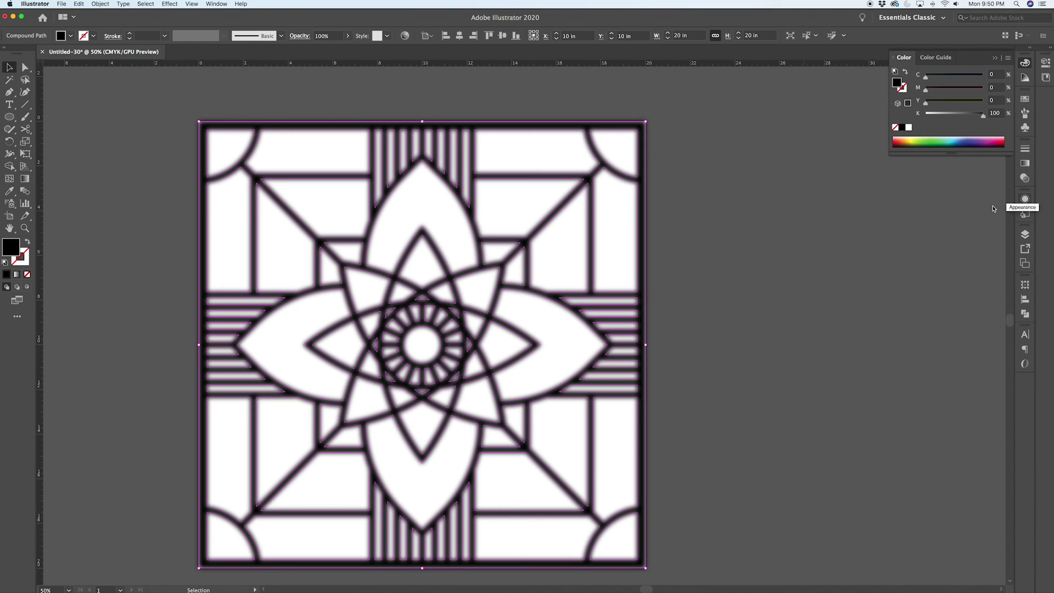
# - Check the applied Gaussian Blur's settings through the shape's appearance attributes without changing them
pyautogui.click(1025, 199)
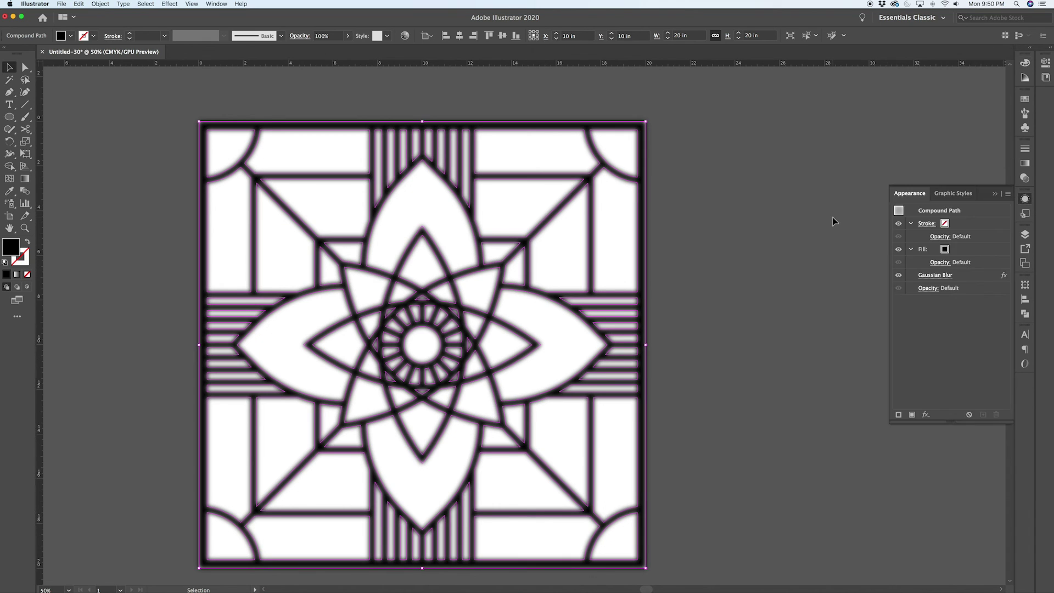
pyautogui.click(936, 275)
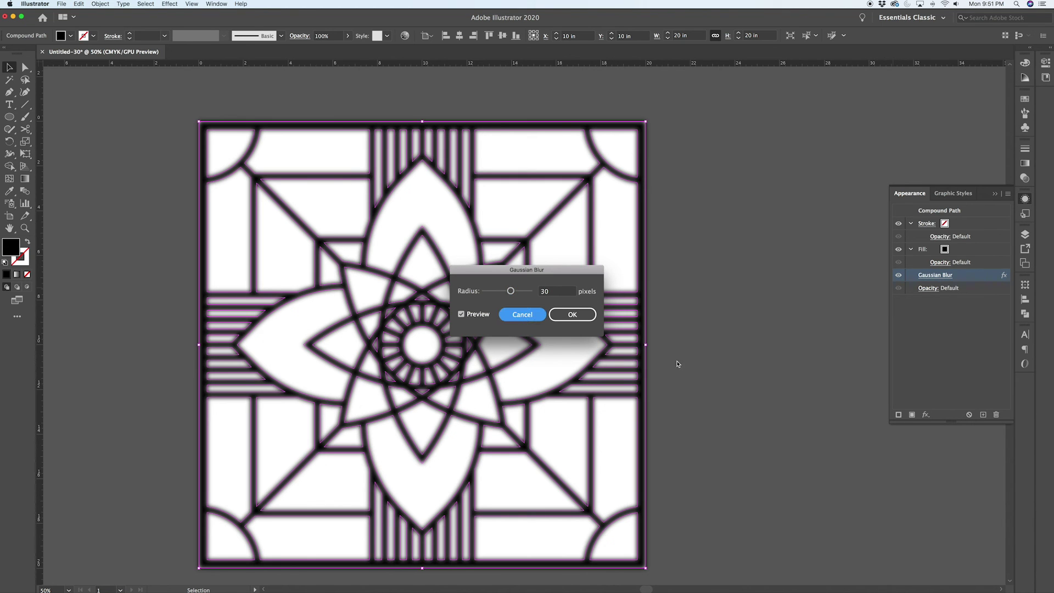
pyautogui.click(521, 315)
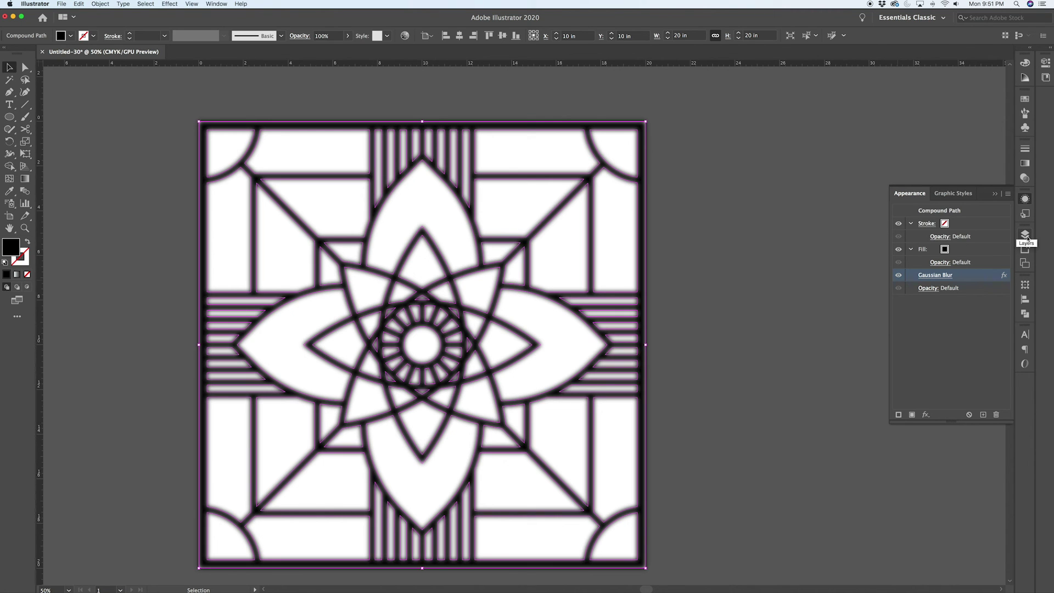
# - Place a sharp duplicate of the TOP copy shape in front of the blurred one and fill it with white
pyautogui.click(1024, 63)
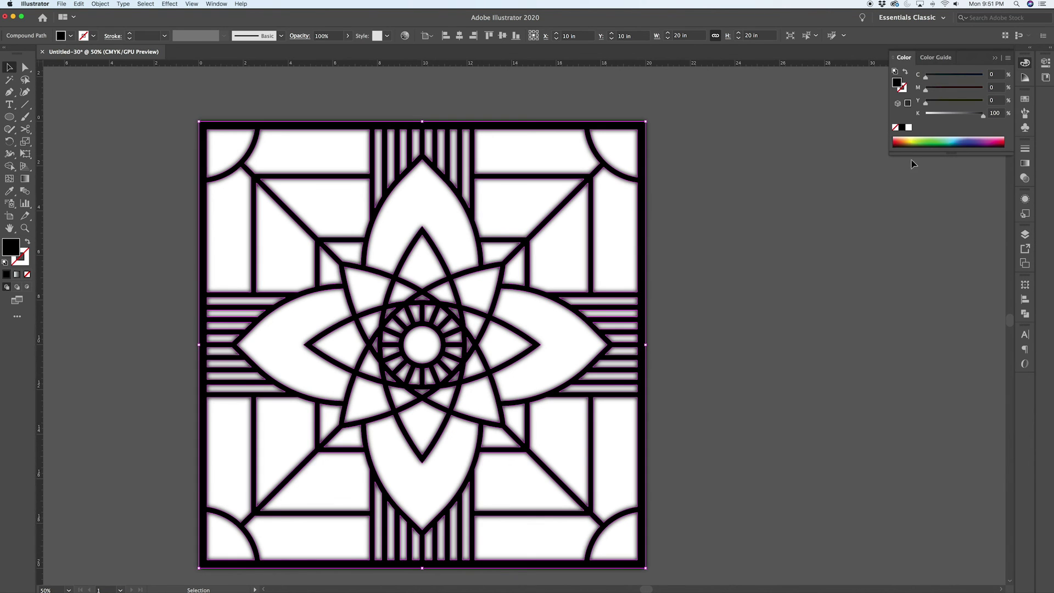
pyautogui.click(909, 129)
pyautogui.click(746, 222)
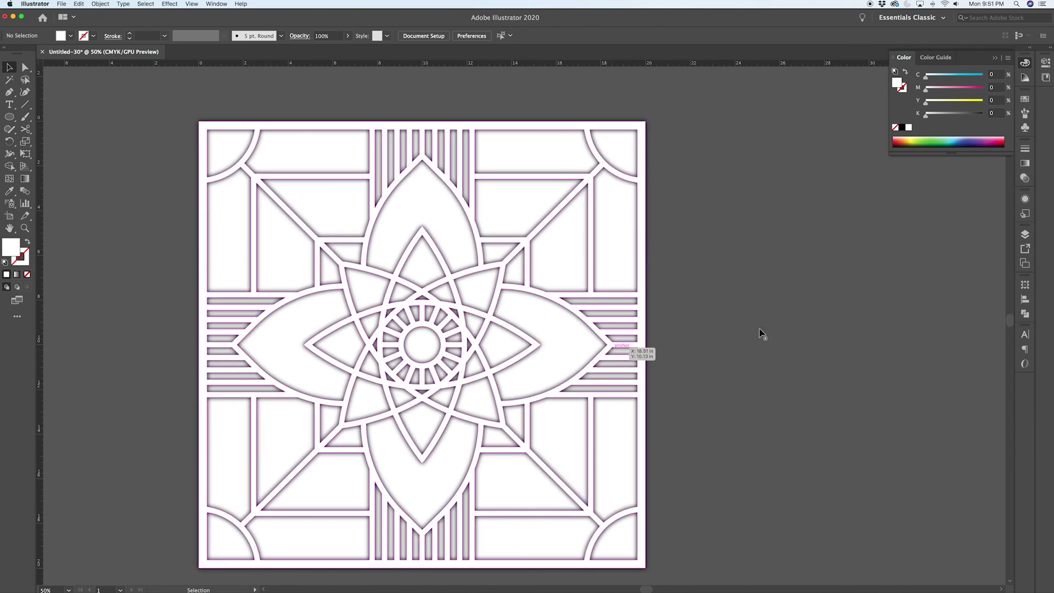
# - With TOP copy locked, show the MIDDLE copy layer and fill its shape with black
pyautogui.click(1024, 234)
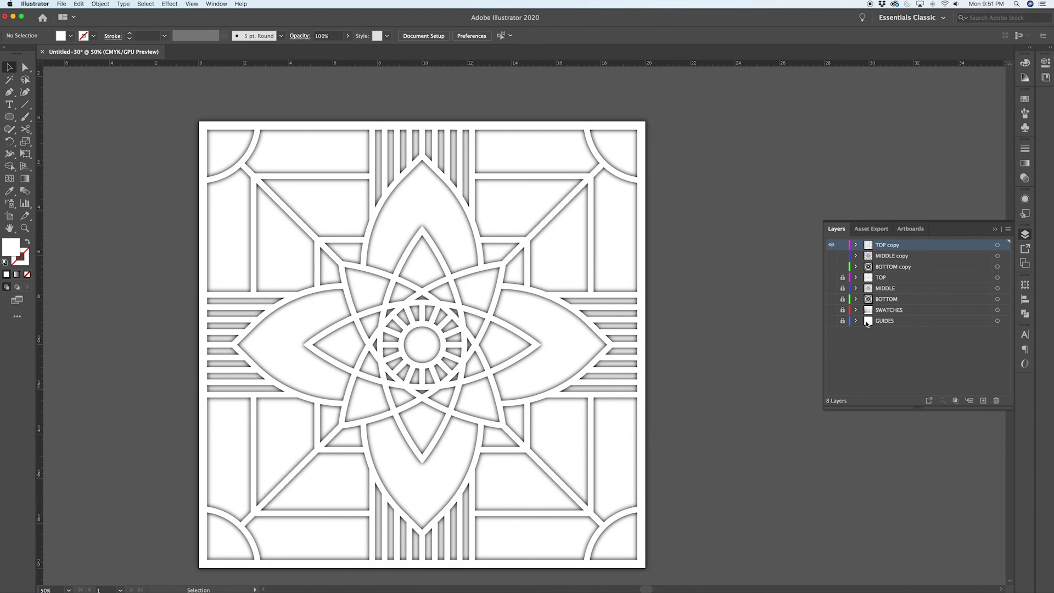
pyautogui.click(842, 245)
pyautogui.click(832, 255)
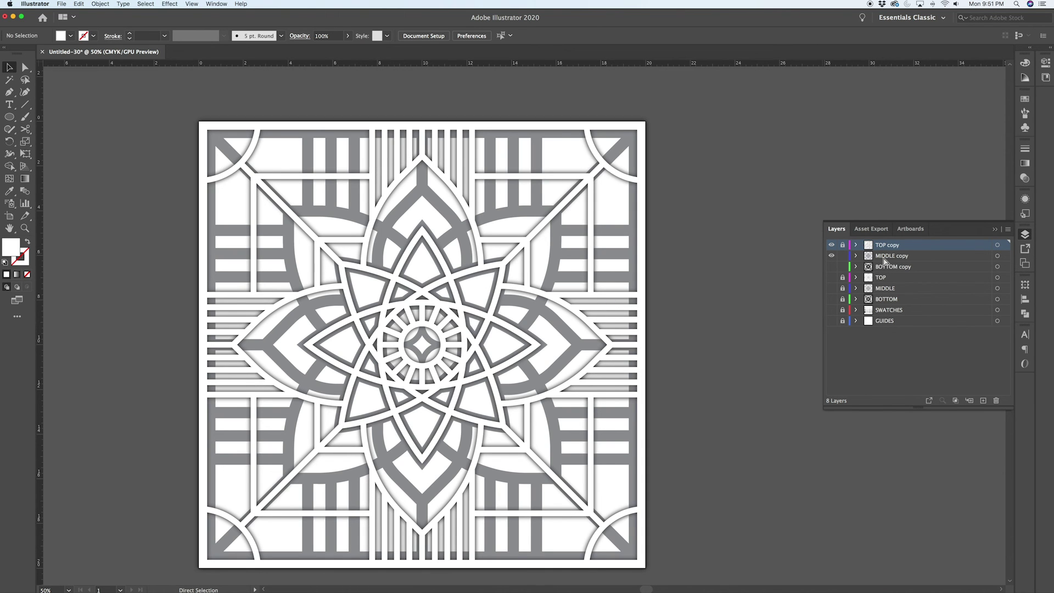
pyautogui.keyDown('alt'); pyautogui.click(884, 255); pyautogui.keyUp('alt')
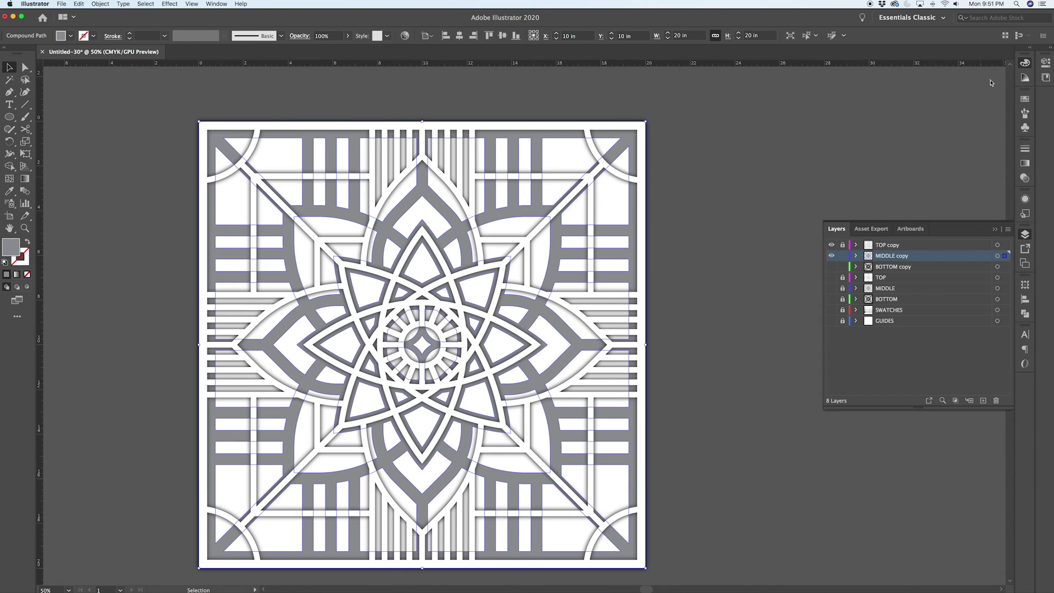
pyautogui.click(1025, 62)
pyautogui.click(903, 128)
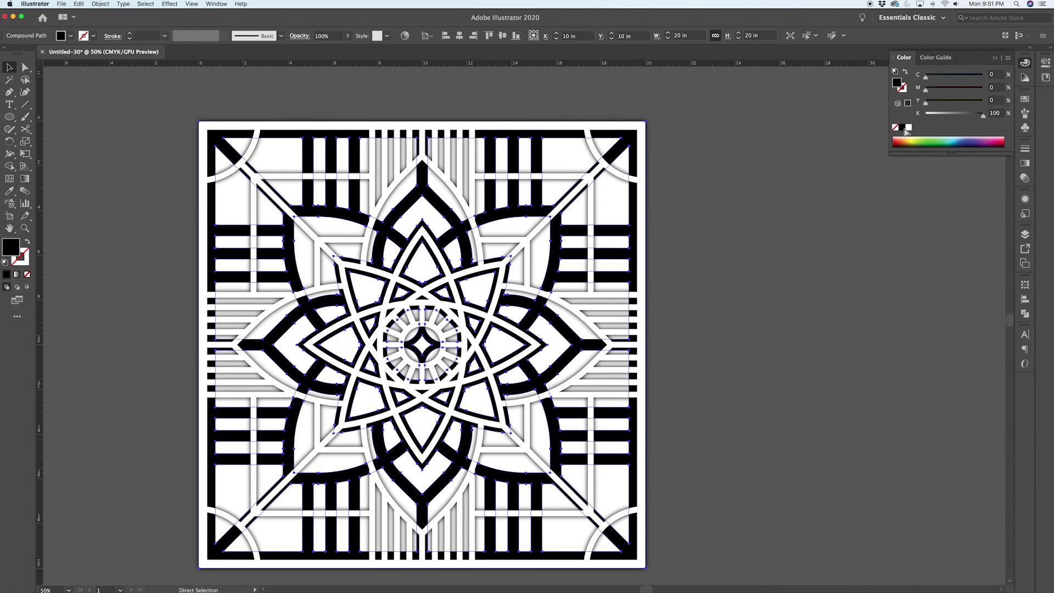
# - Apply a Gaussian Blur to the MIDDLE copy shape and place a sharp white duplicate in front of it
pyautogui.click(192, 3)
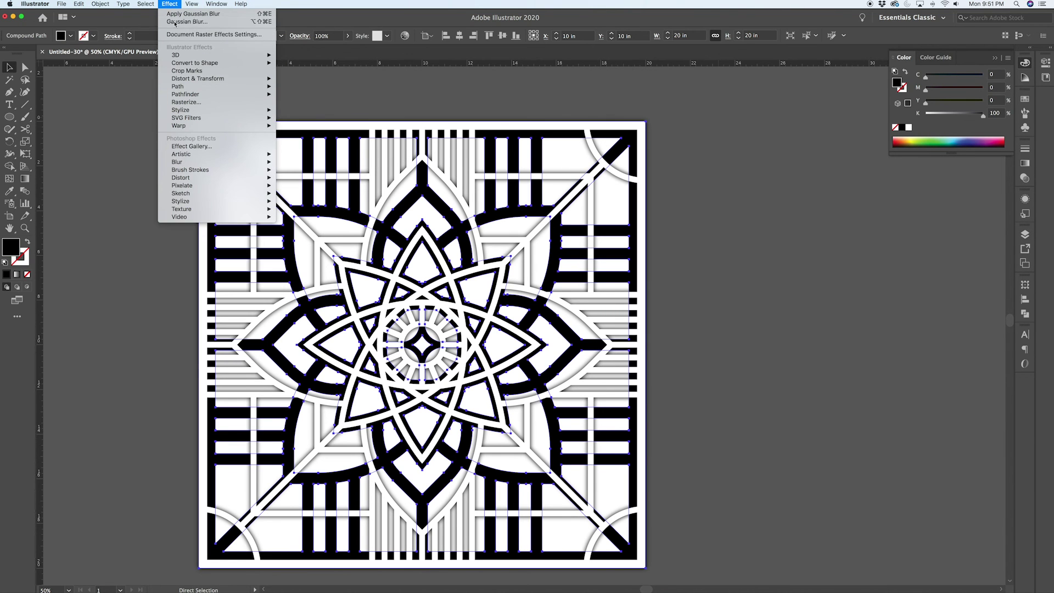
pyautogui.click(175, 22)
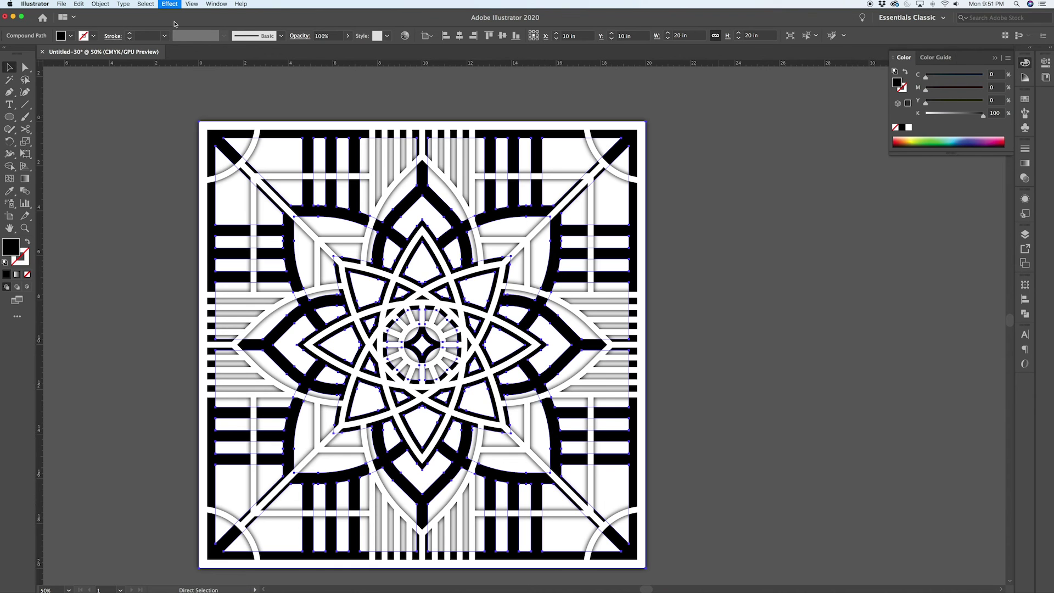
pyautogui.click(909, 127)
# - With MIDDLE copy locked, show the BOTTOM copy layer and fill its shape with black
pyautogui.click(1024, 235)
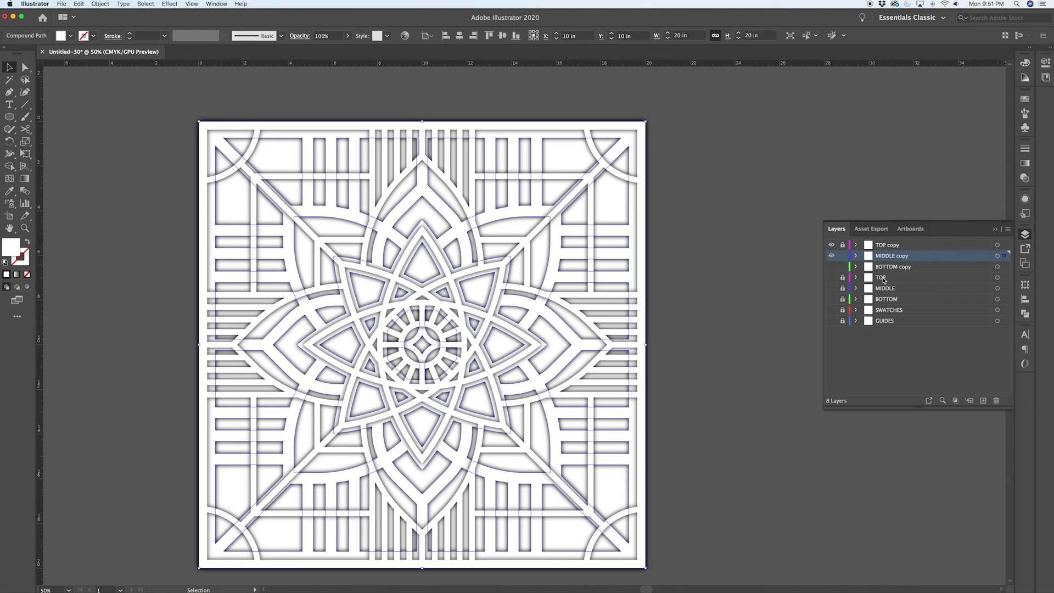
pyautogui.click(843, 256)
pyautogui.click(831, 266)
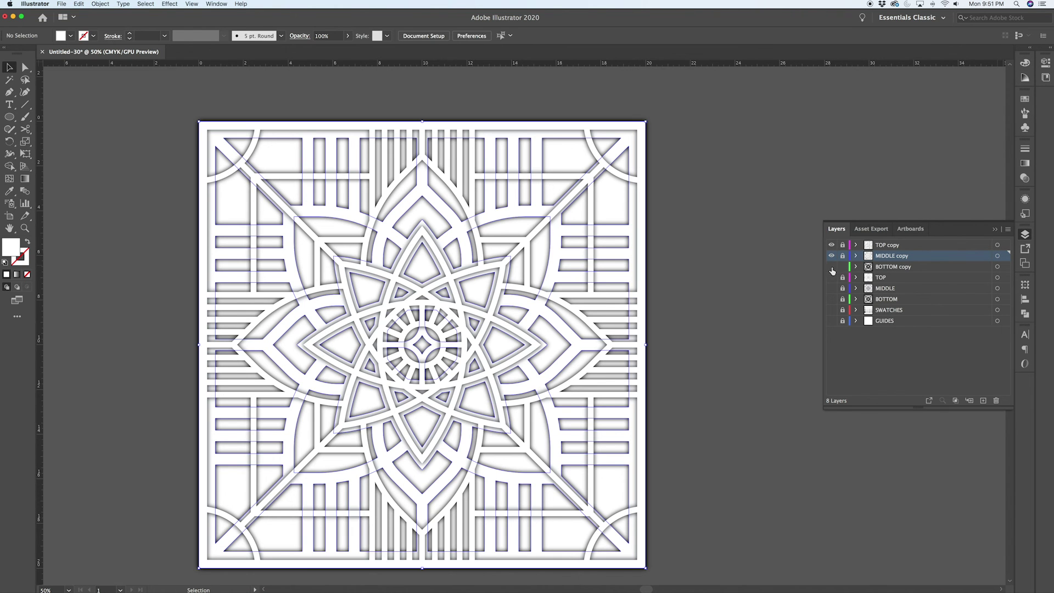
pyautogui.keyDown('alt'); pyautogui.click(879, 268); pyautogui.keyUp('alt')
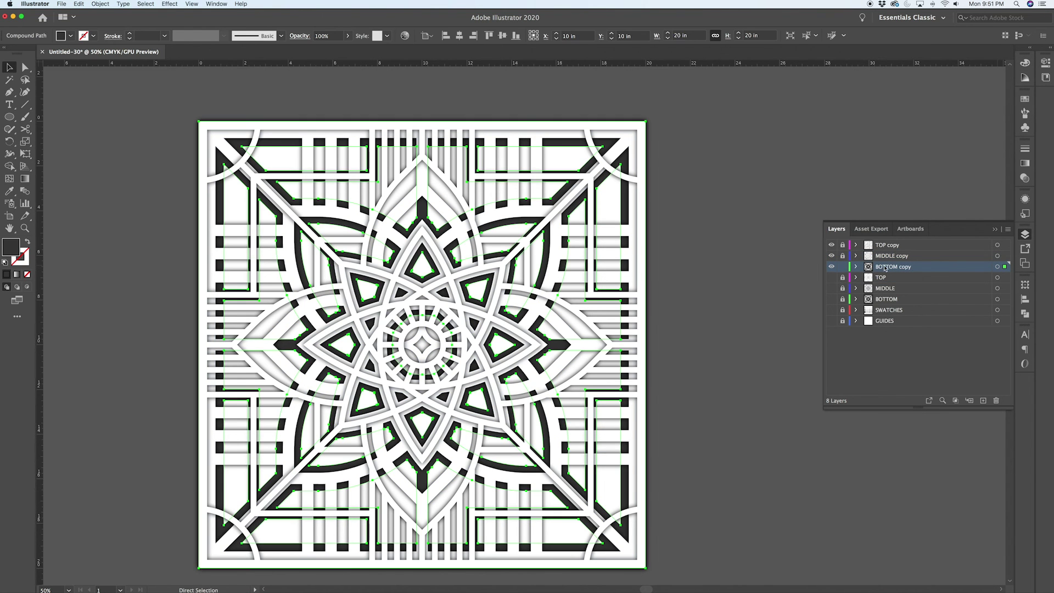
pyautogui.click(1025, 63)
pyautogui.click(902, 127)
# - Apply a Gaussian Blur to the BOTTOM copy shape and place a sharp white duplicate in front of it
pyautogui.click(170, 4)
pyautogui.click(181, 23)
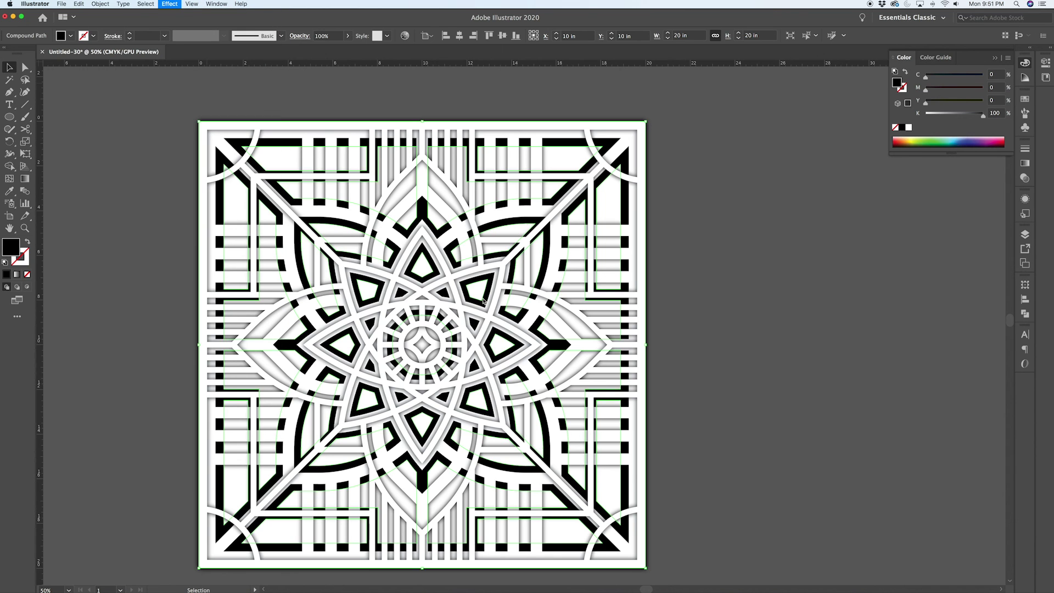
pyautogui.click(572, 314)
pyautogui.press('super+f')
pyautogui.click(908, 127)
pyautogui.click(401, 110)
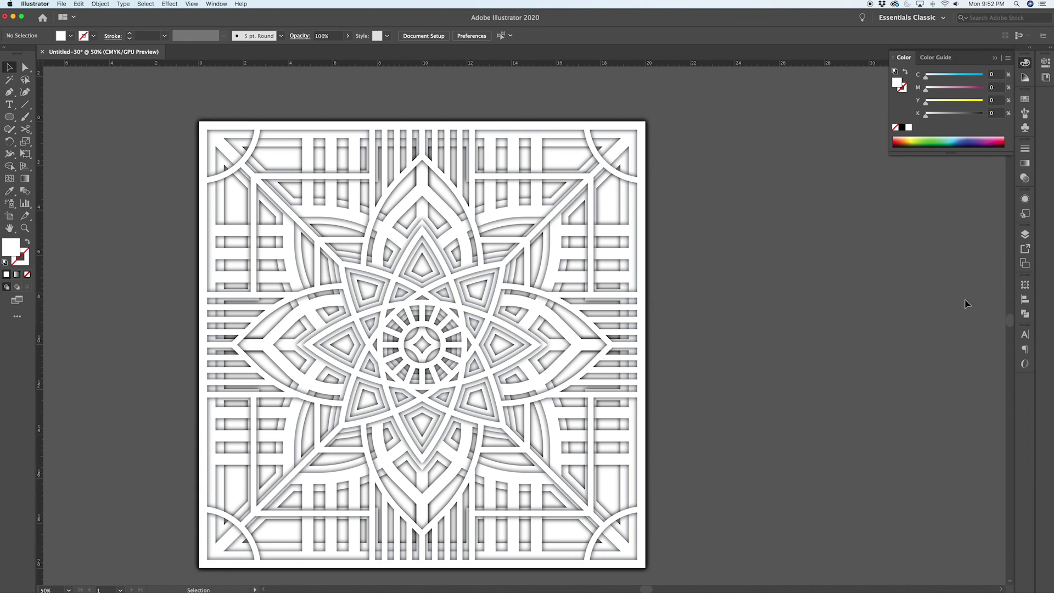
# - Select the artwork on all three copy layers and bring it into GOLD_MANDALA_TEST_V4.psd in Photoshop
pyautogui.click(1025, 235)
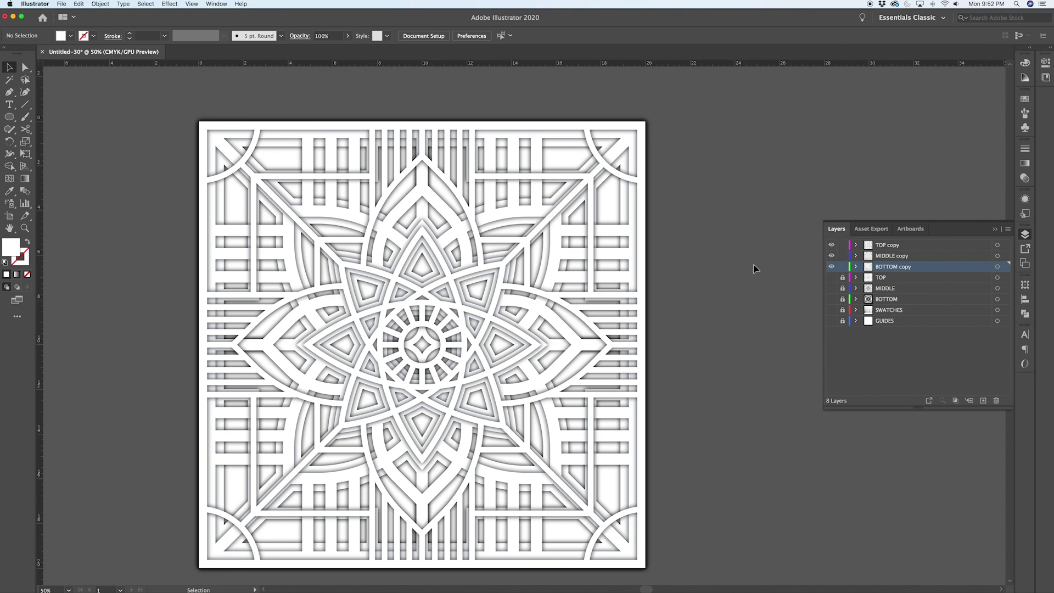
pyautogui.press('super+a')
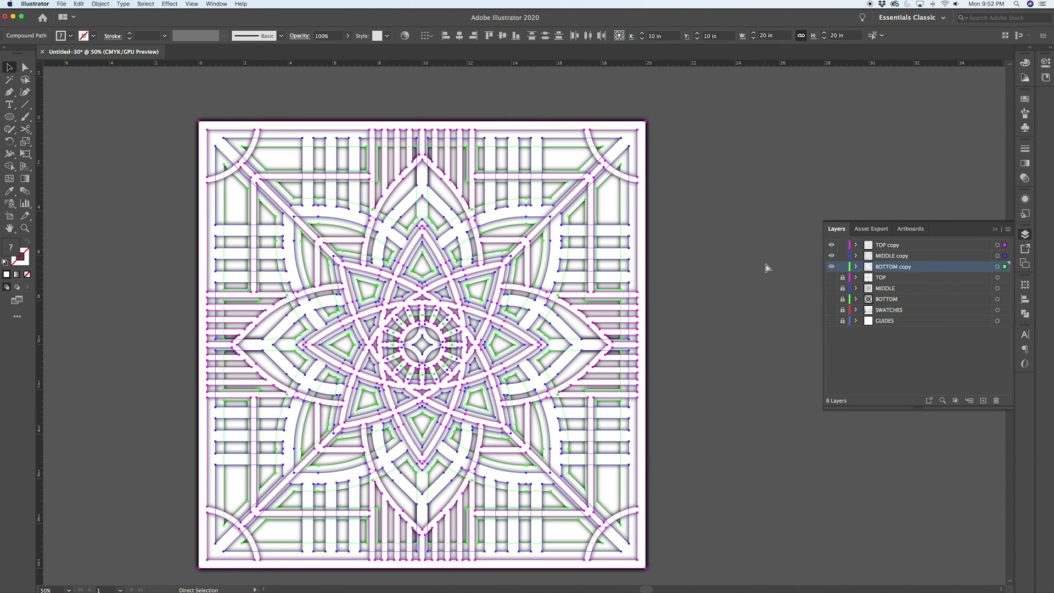
pyautogui.press('v')
pyautogui.click(619, 576)
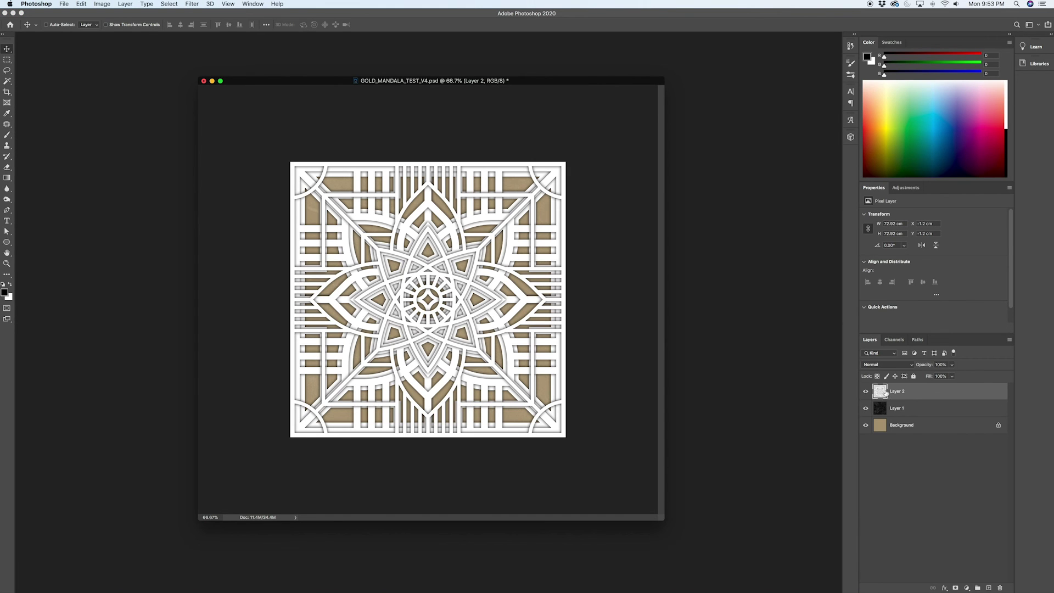
# - Set the blend mode of the mandala artwork on Layer 2 to Multiply
pyautogui.click(882, 365)
pyautogui.click(877, 384)
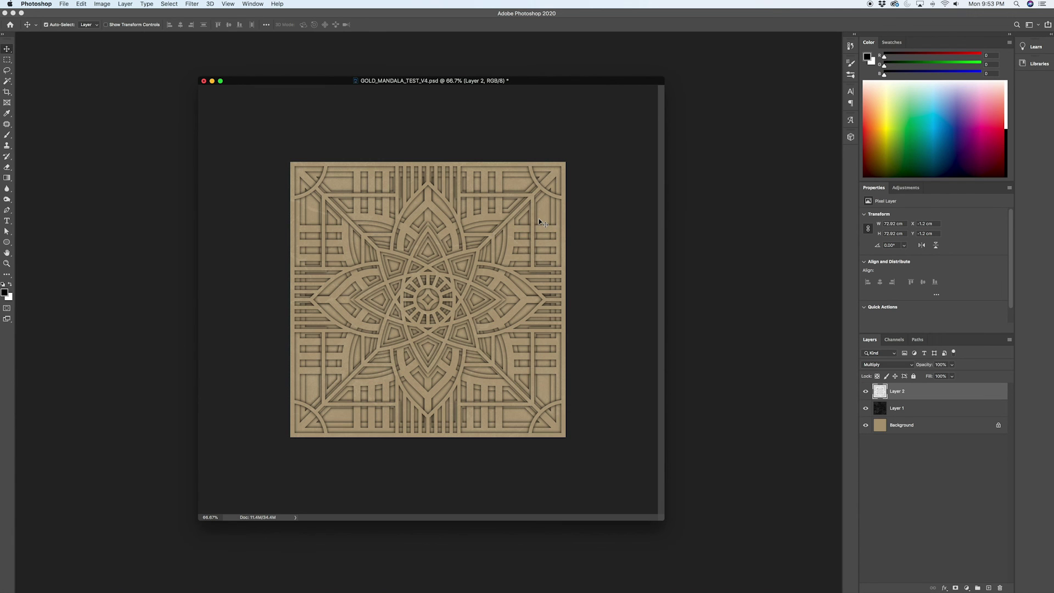
pyautogui.press('super+1')
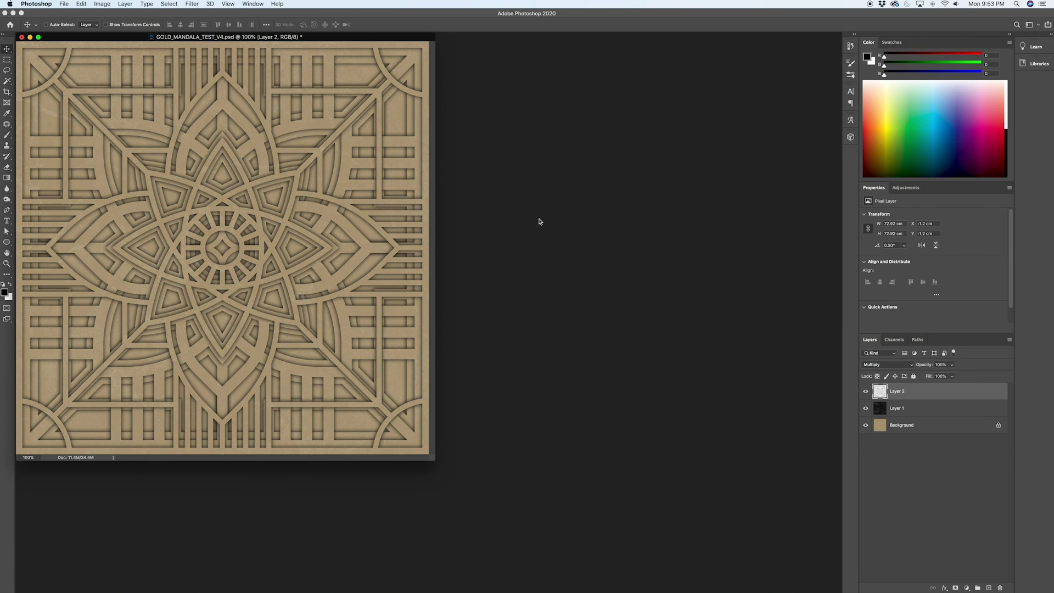
pyautogui.moveTo(244, 37); pyautogui.dragTo(449, 74)
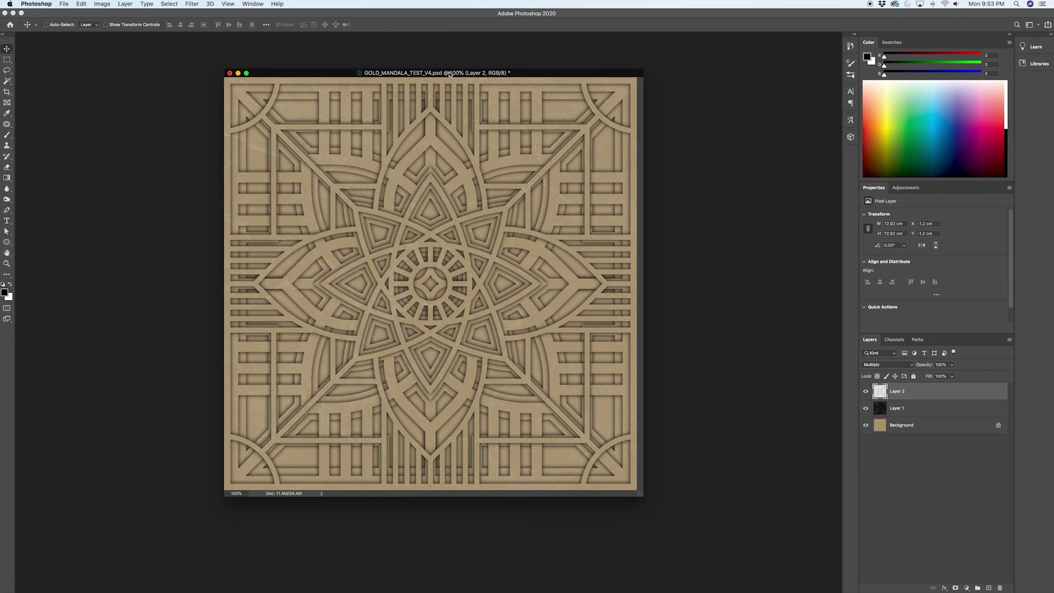